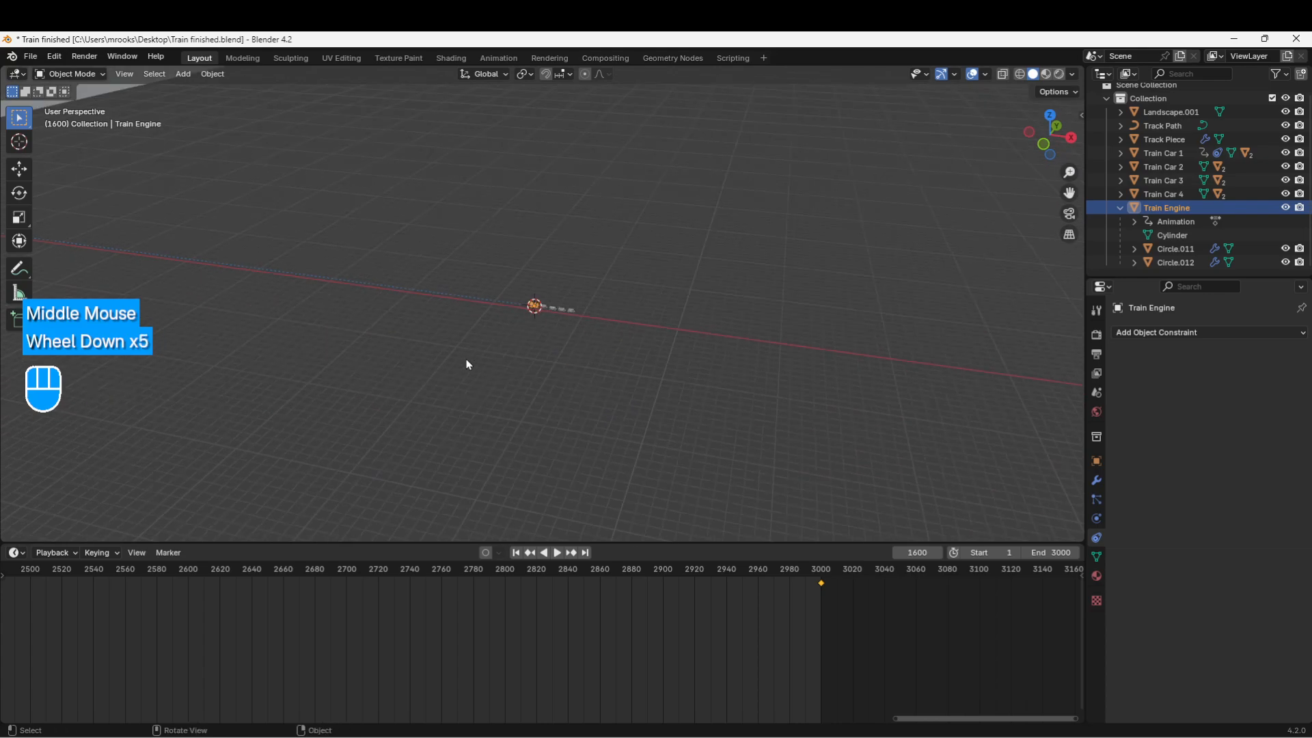
Step: Zoom, orbit and pan the viewport until the engine and its four cars are framed
{"action": "scroll", "coordinate": [466, 363], "scroll_direction": "down", "scroll_amount": 2}
{"action": "middle_click_drag", "start_coordinate": [478, 356], "coordinate": [349, 306], "text": "shift"}
{"action": "scroll", "coordinate": [338, 328], "scroll_direction": "down", "scroll_amount": 2}
{"action": "scroll", "coordinate": [406, 355], "scroll_direction": "up", "scroll_amount": 2}
{"action": "middle_click_drag", "start_coordinate": [841, 393], "coordinate": [386, 337], "text": "shift"}
{"action": "scroll", "coordinate": [387, 337], "scroll_direction": "up", "scroll_amount": 1}
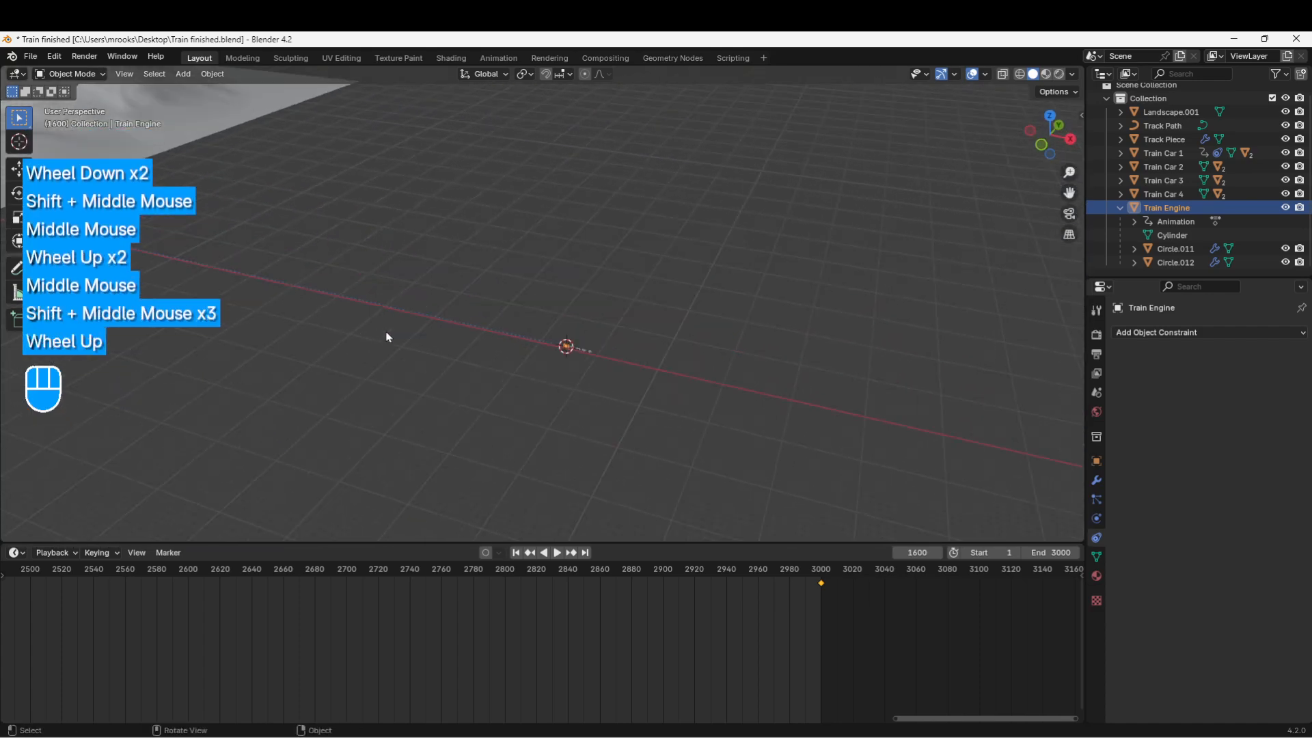
{"action": "scroll", "coordinate": [460, 378], "scroll_direction": "up", "scroll_amount": 1}
{"action": "middle_click_drag", "start_coordinate": [460, 378], "coordinate": [399, 365], "text": "shift"}
{"action": "scroll", "coordinate": [387, 381], "scroll_direction": "up", "scroll_amount": 1}
{"action": "mouse_move", "coordinate": [399, 365]}
{"action": "middle_mouse_down", "text": "shift"}
{"action": "mouse_move", "coordinate": [380, 401]}
{"action": "mouse_move", "coordinate": [401, 379]}
{"action": "middle_mouse_up", "text": "shift"}
{"action": "scroll", "coordinate": [307, 387], "scroll_direction": "up", "scroll_amount": 2}
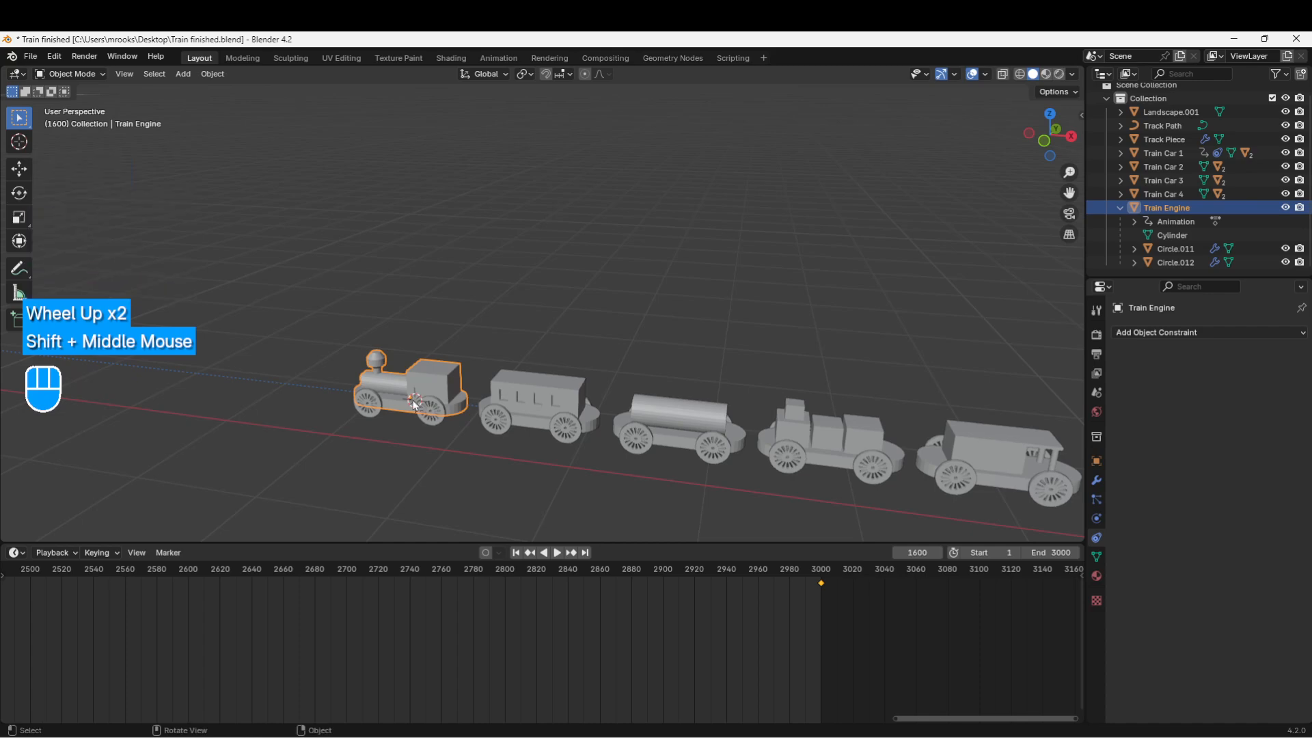
{"action": "scroll", "coordinate": [286, 383], "scroll_direction": "down", "scroll_amount": 1}
{"action": "middle_click_drag", "start_coordinate": [286, 383], "coordinate": [390, 363]}
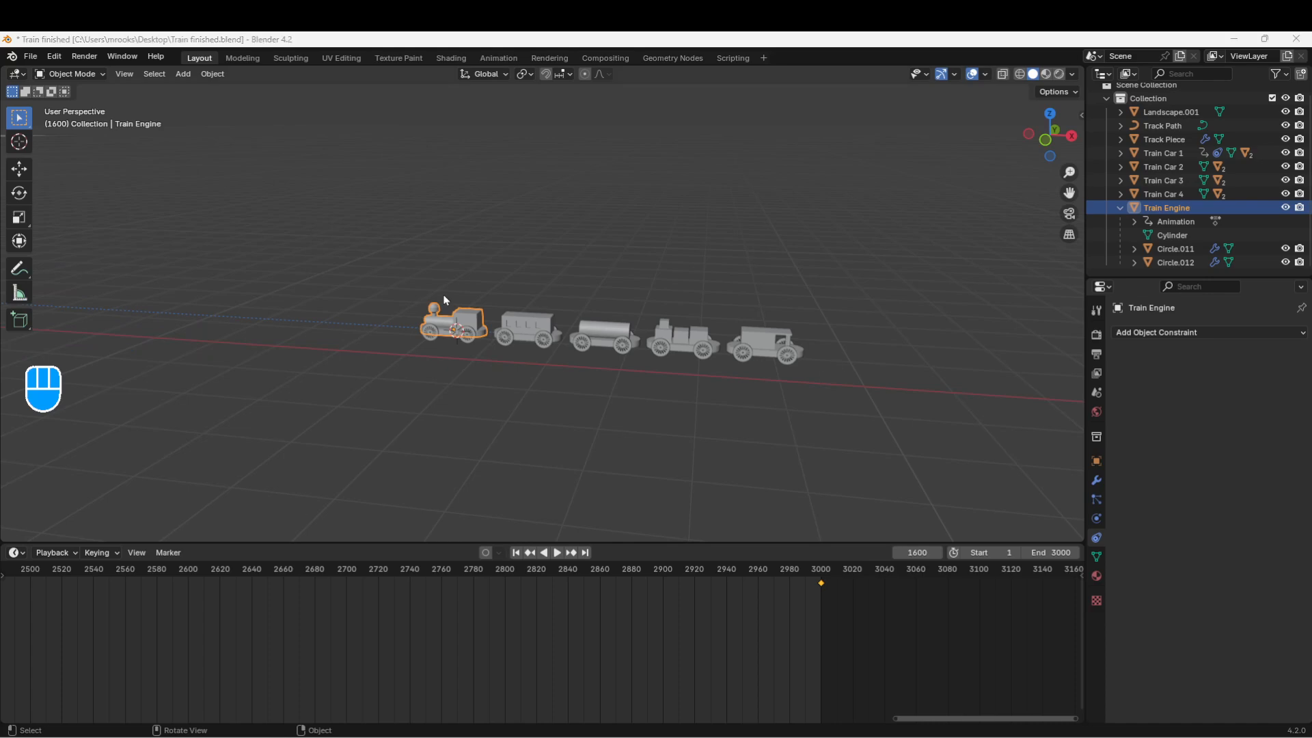
Step: Deselect everything and add a Camera at the 3D cursor beside the train engine
{"action": "left_click", "coordinate": [348, 254]}
{"action": "key", "text": "shift+a"}
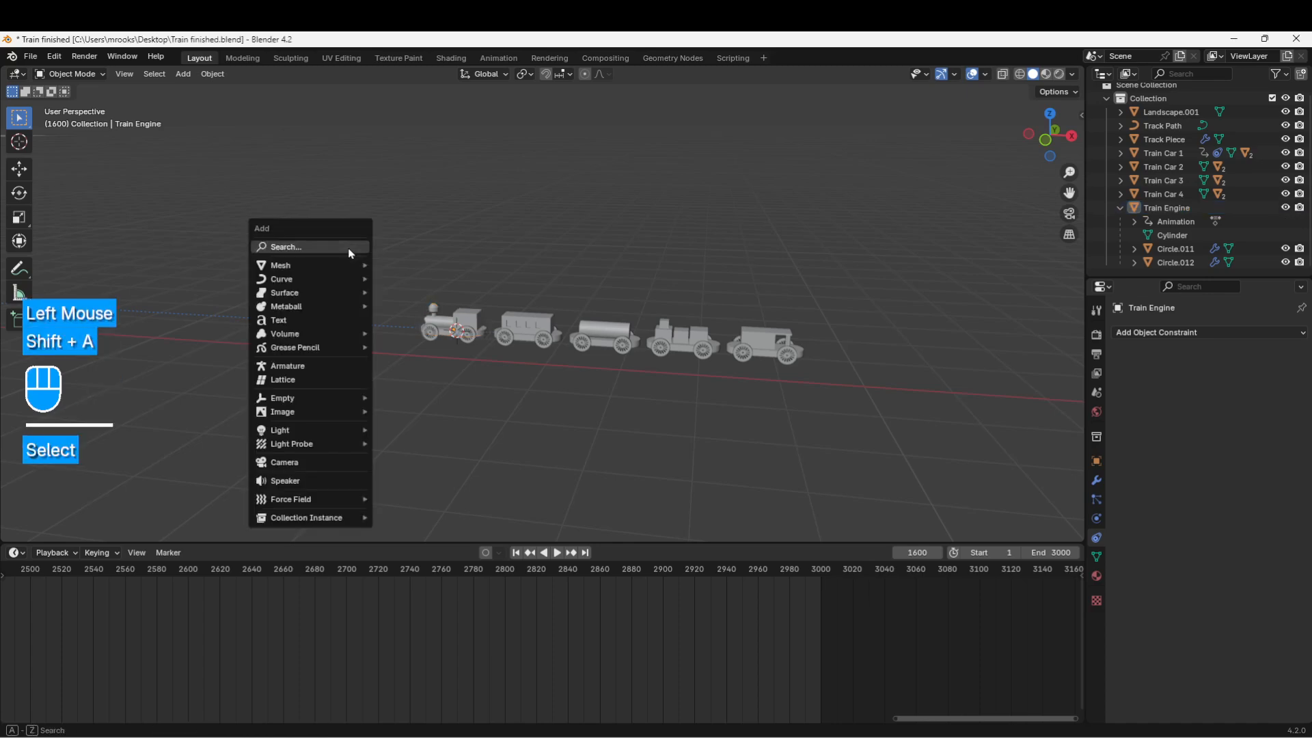
{"action": "left_click", "coordinate": [335, 467]}
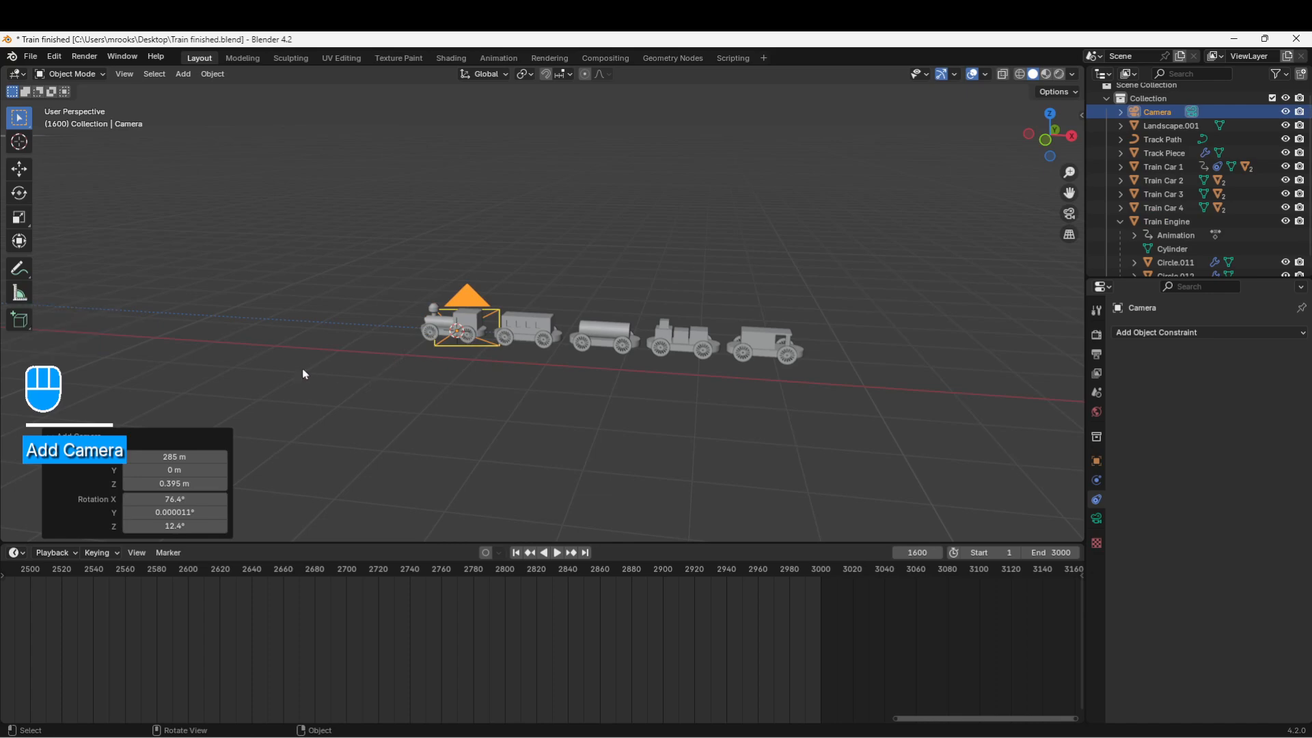
{"action": "middle_click_drag", "start_coordinate": [304, 373], "coordinate": [451, 353], "text": "shift"}
{"action": "scroll", "coordinate": [355, 372], "scroll_direction": "up", "scroll_amount": 2}
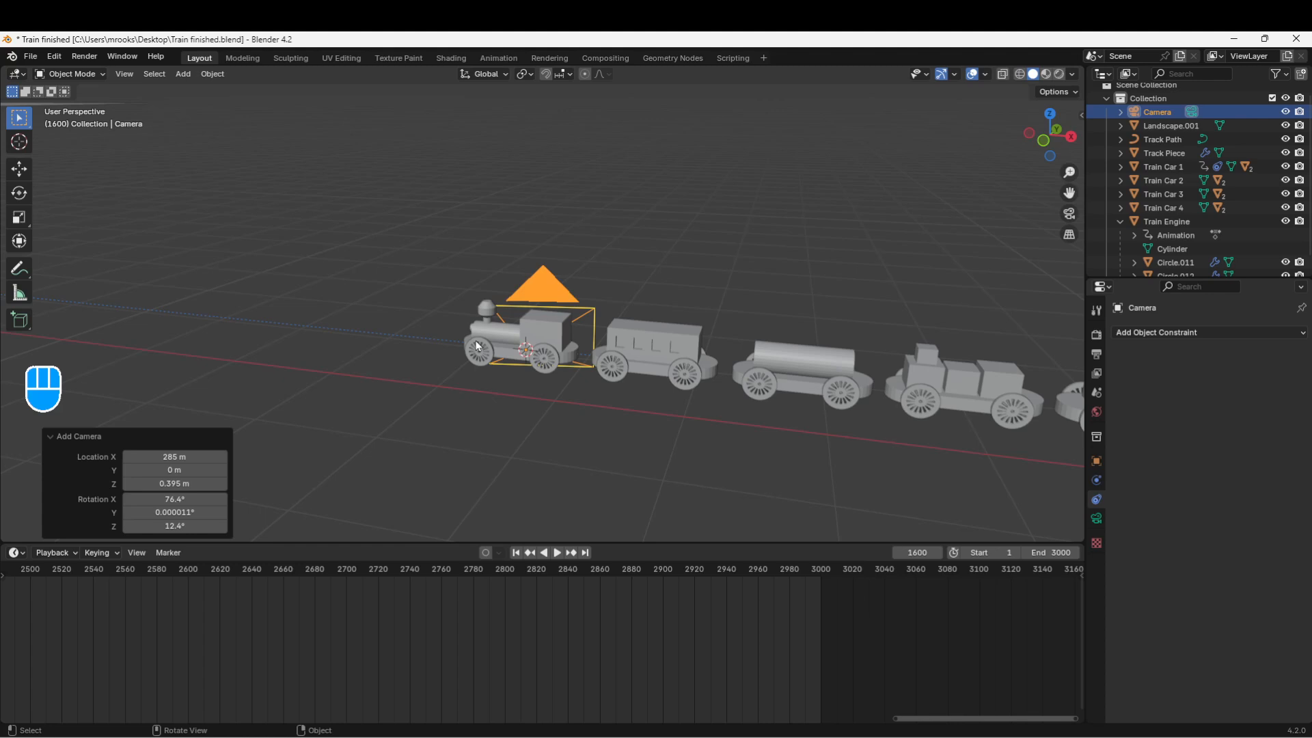
Step: Align the new camera to the current viewport view with Ctrl+Alt+Numpad 0
{"action": "key", "text": "ctrl+alt"}
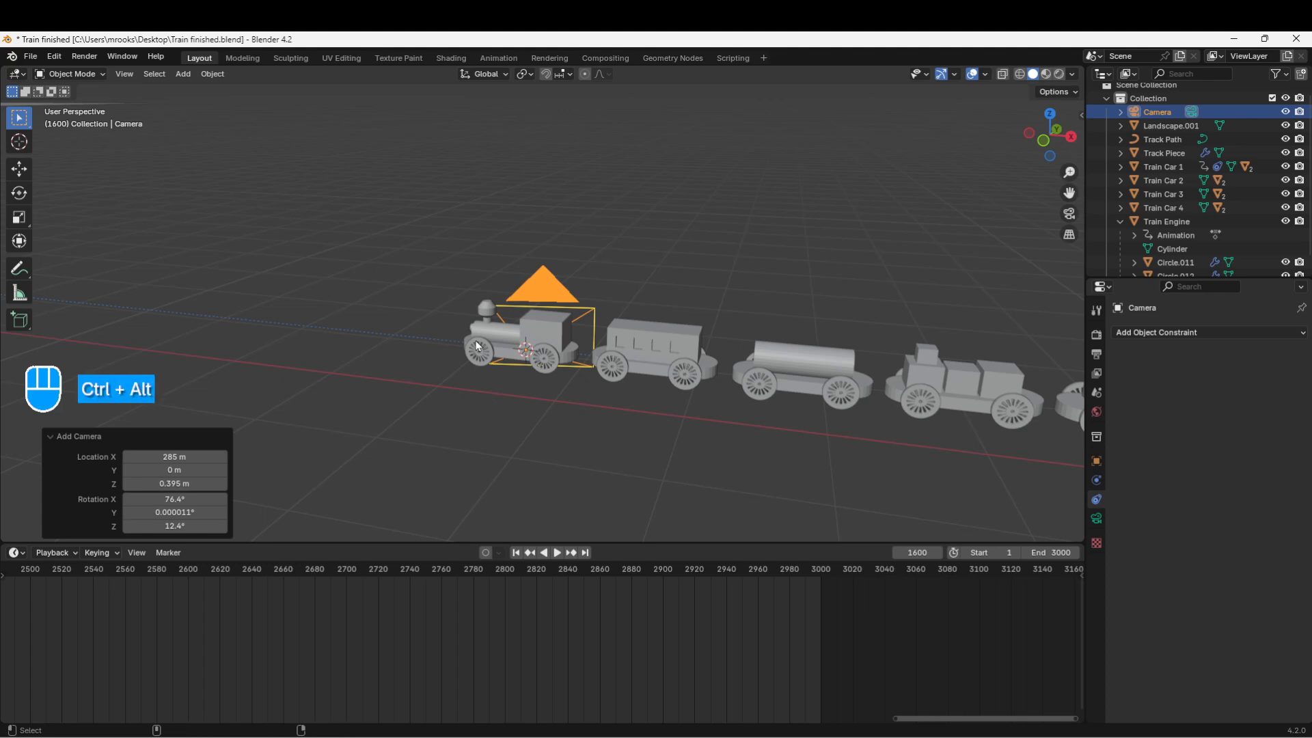
{"action": "key", "text": "ctrl+alt+KP_0"}
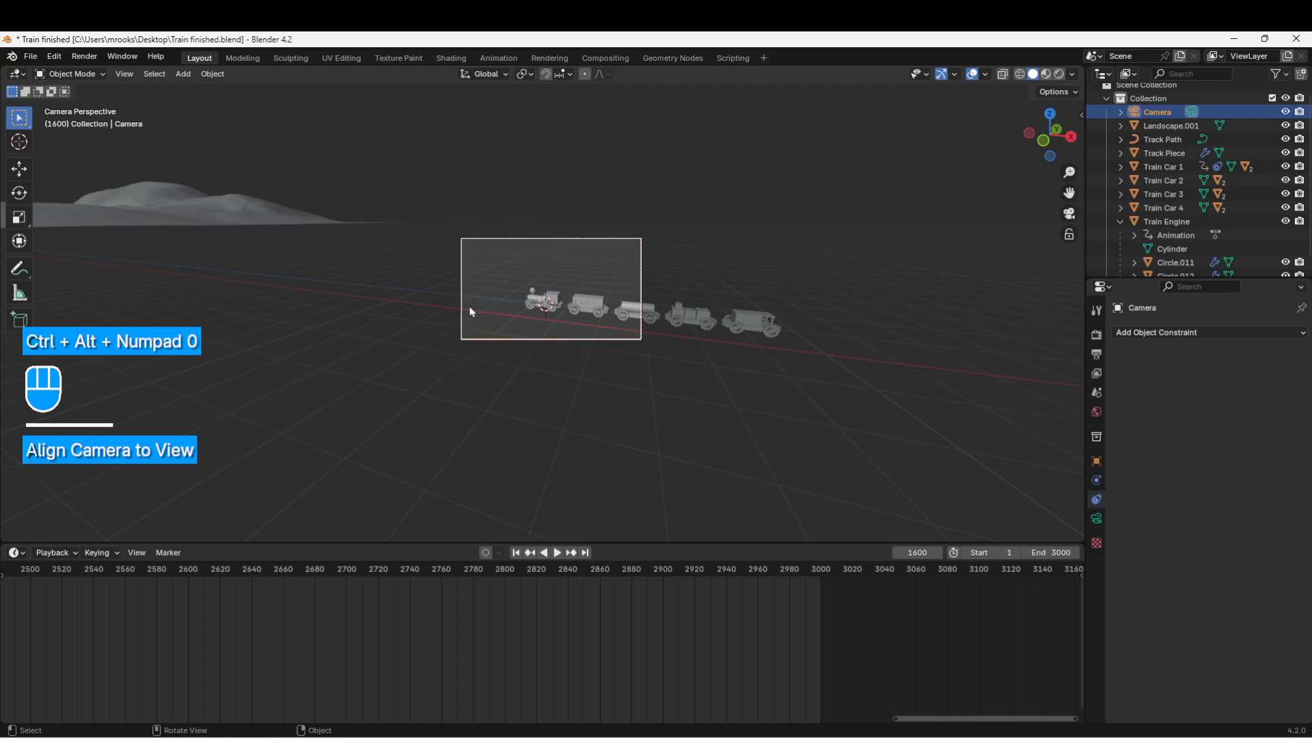
{"action": "scroll", "coordinate": [556, 321], "scroll_direction": "up", "scroll_amount": 2}
{"action": "scroll", "coordinate": [556, 323], "scroll_direction": "up", "scroll_amount": 3}
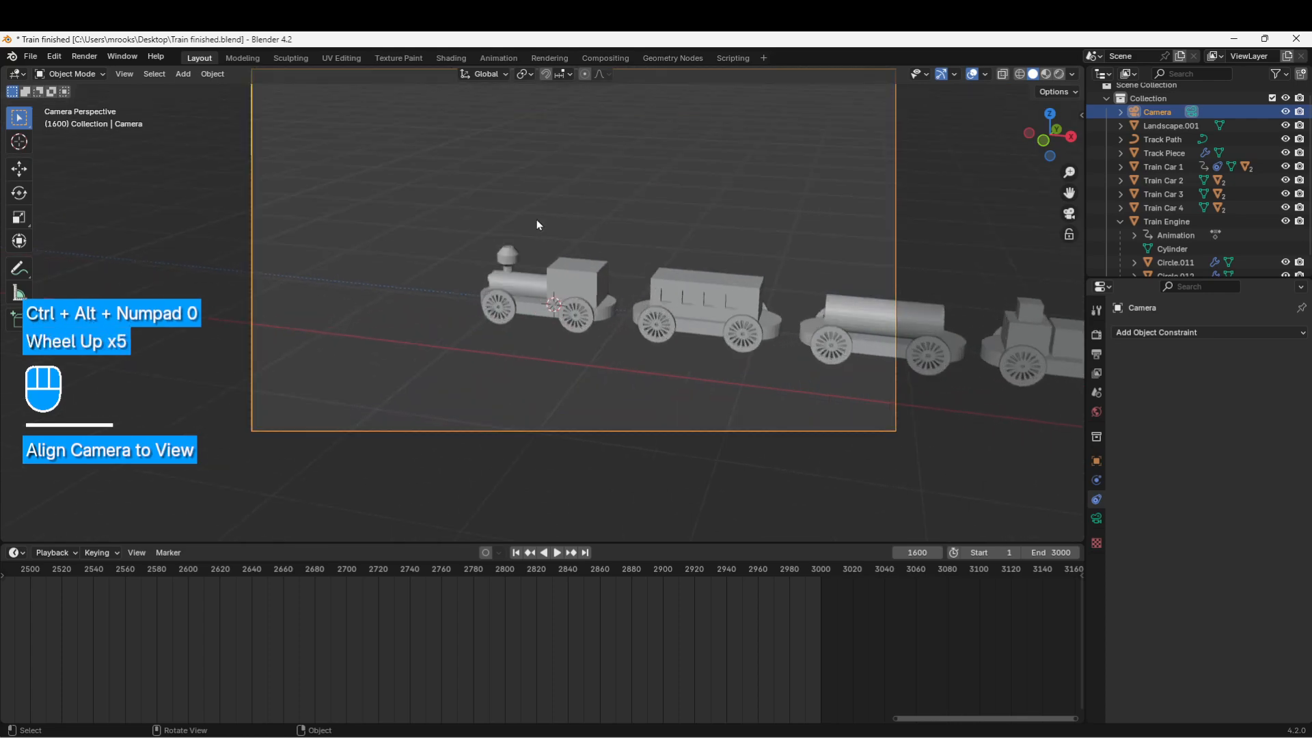
{"action": "scroll", "coordinate": [439, 143], "scroll_direction": "down", "scroll_amount": 2}
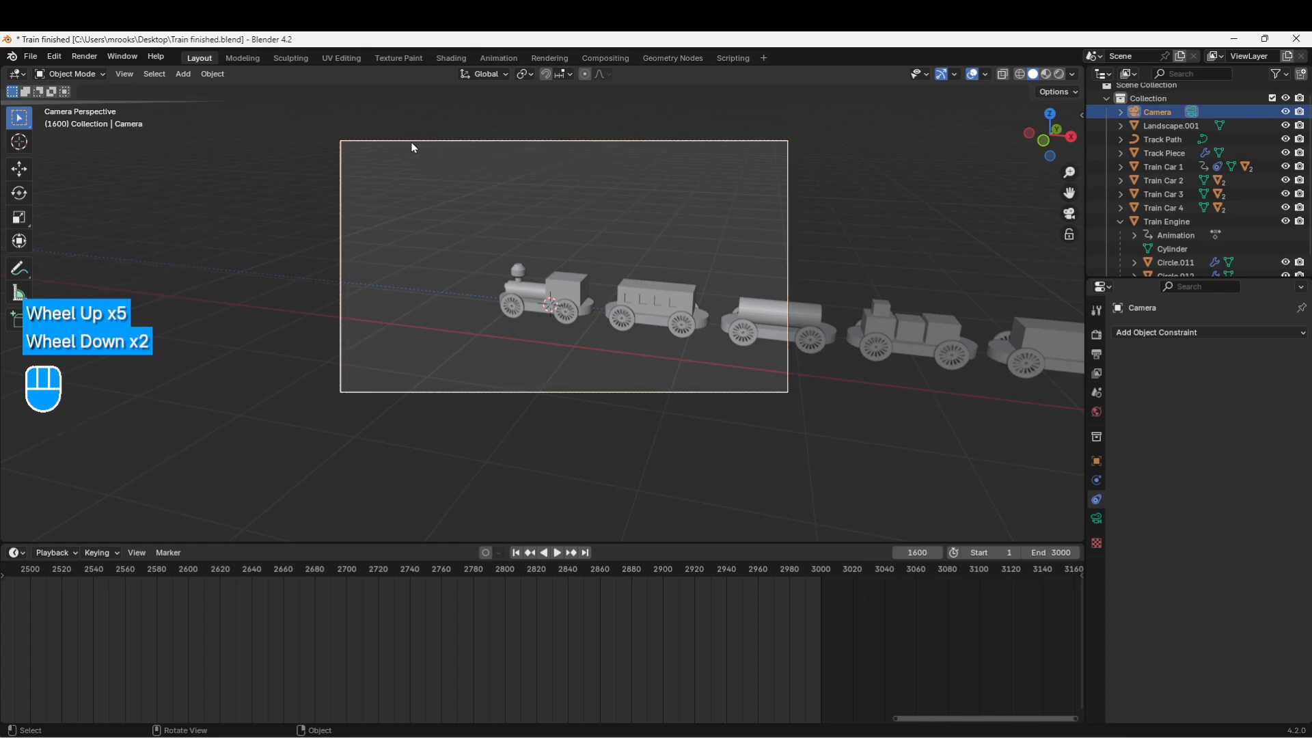
Step: Move the camera closer along its local Z, then adjust it to frame the engine and first car
{"action": "left_click", "coordinate": [412, 147]}
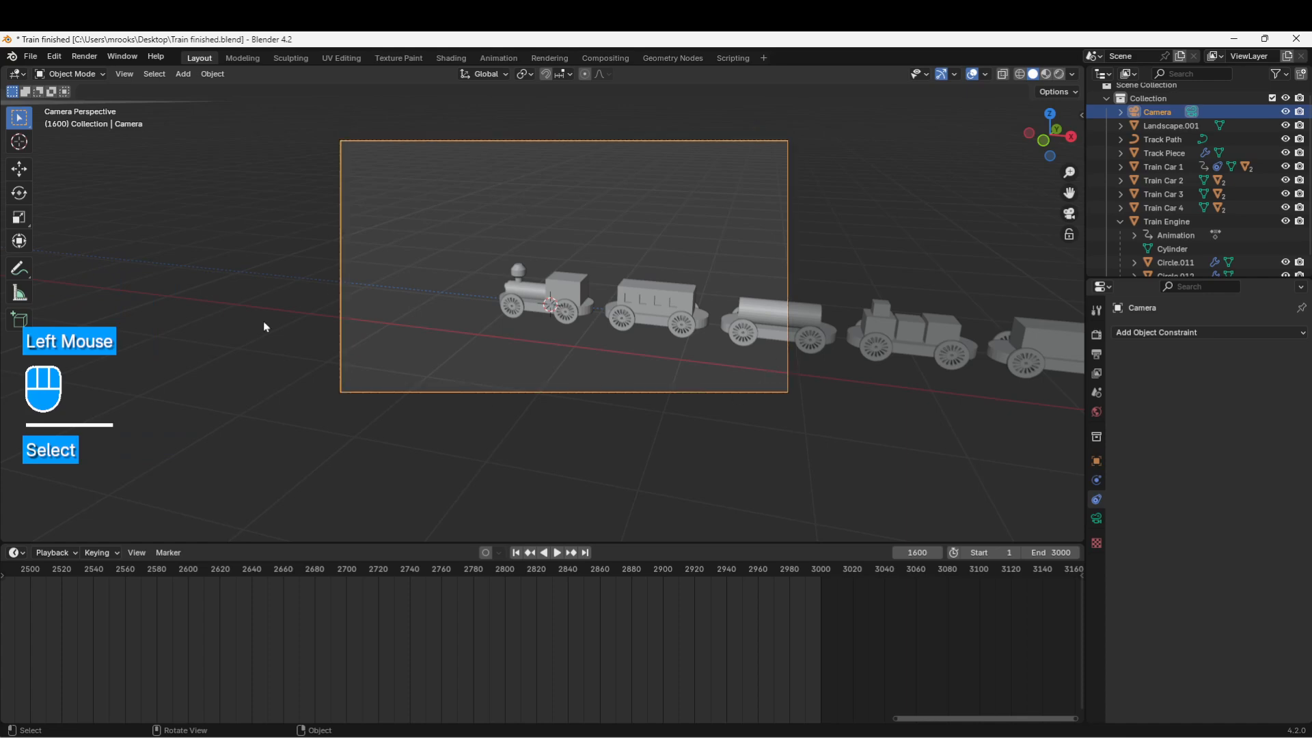
{"action": "key", "text": "g"}
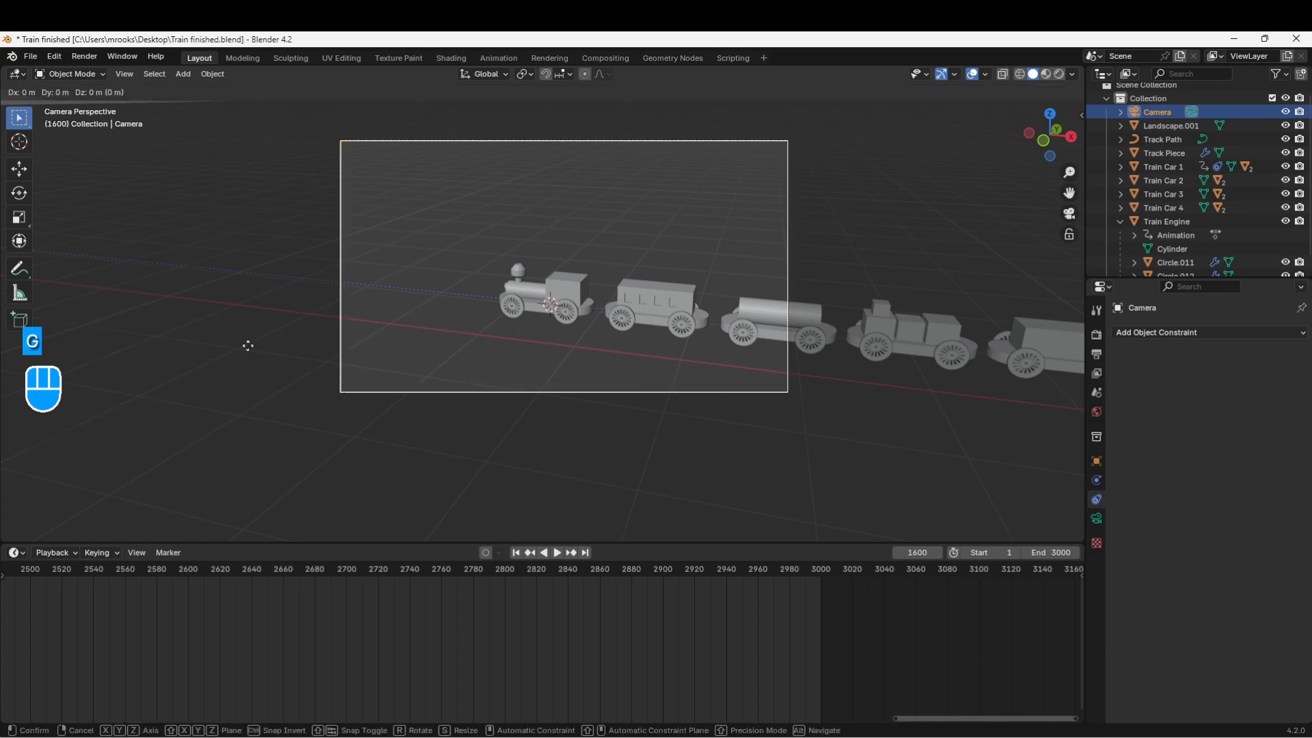
{"action": "key", "text": "z"}
{"action": "key", "text": "z"}
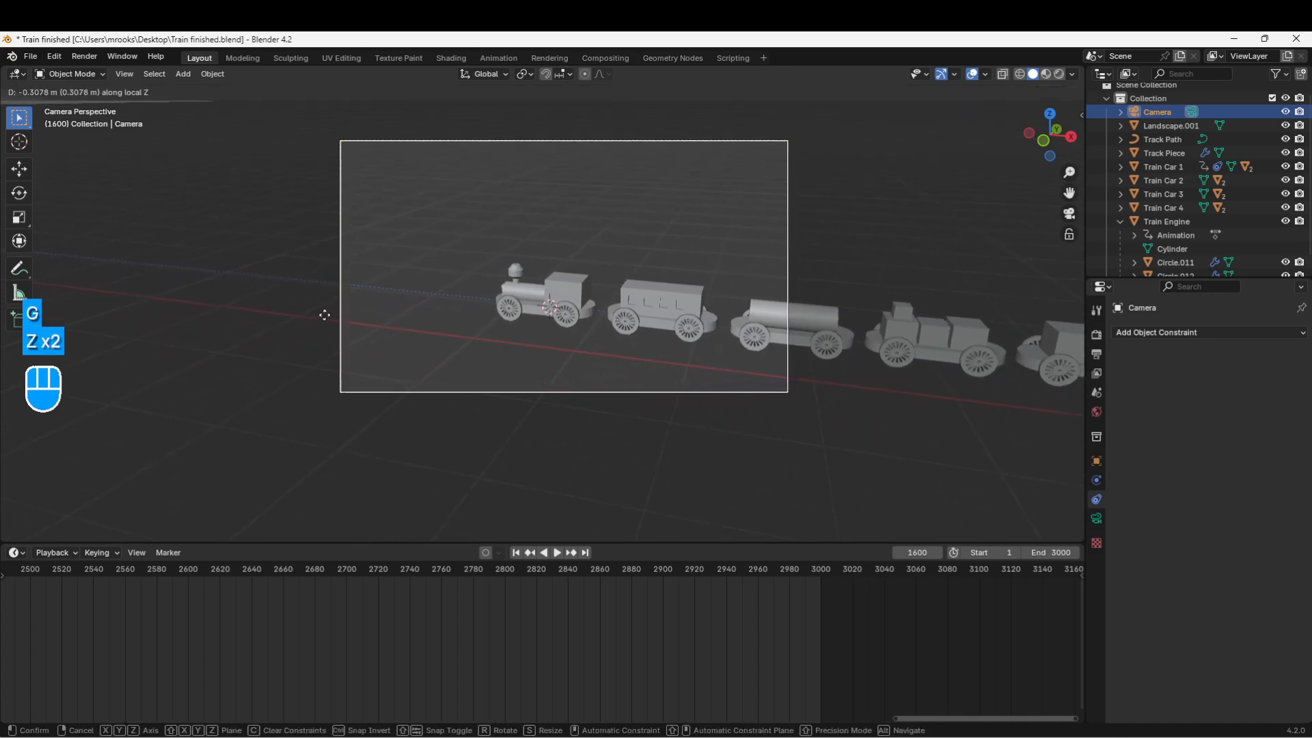
{"action": "left_click", "coordinate": [374, 269]}
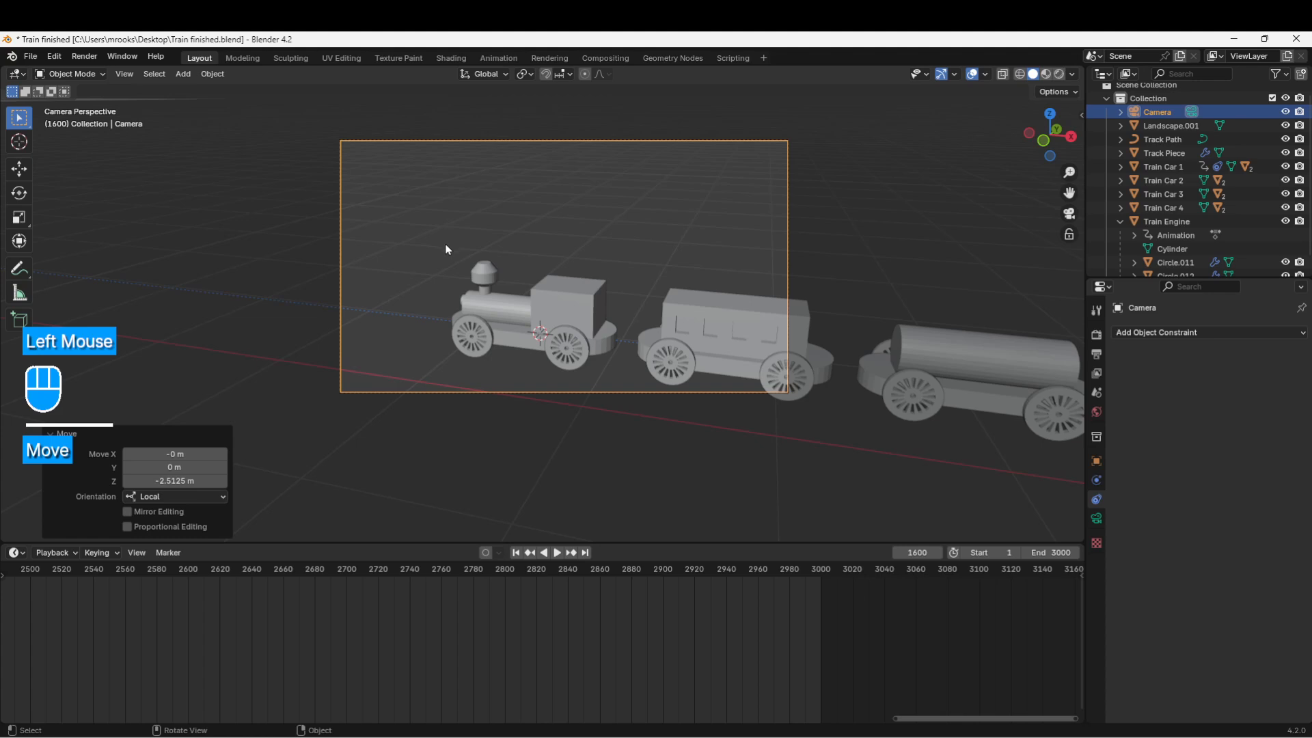
{"action": "key", "text": "g"}
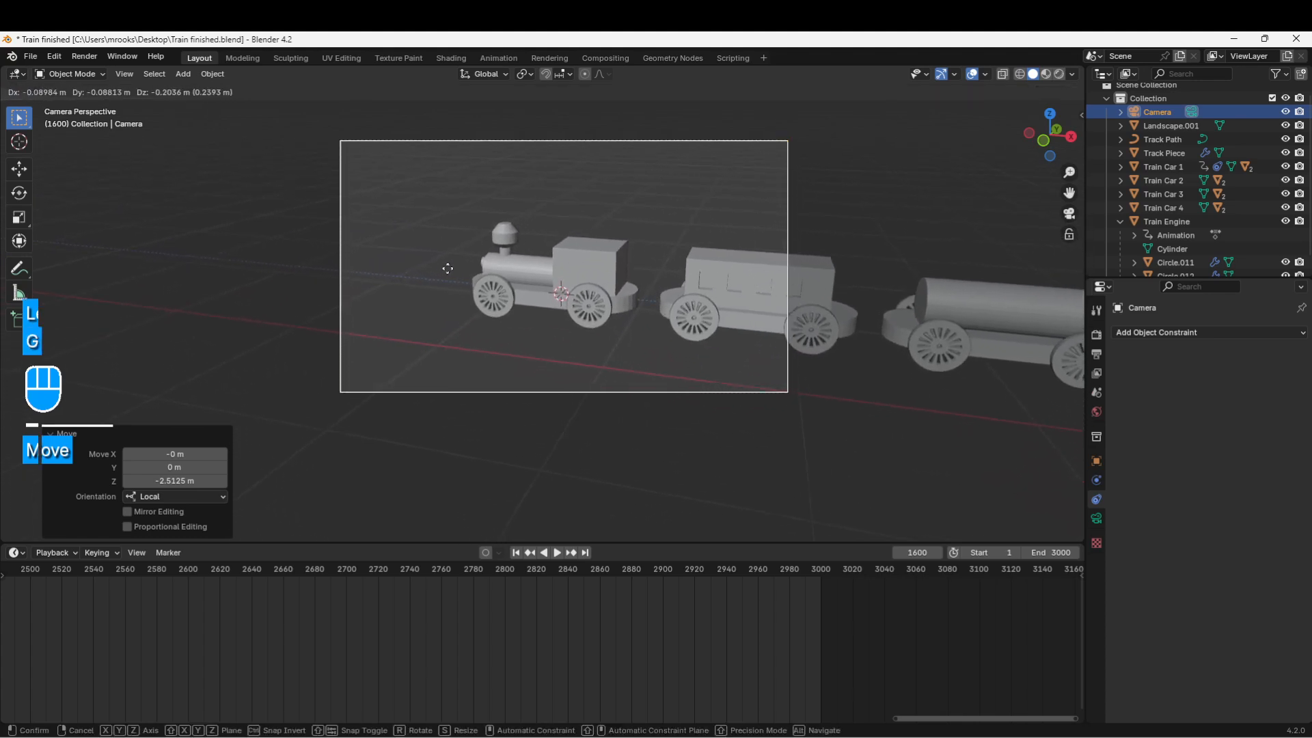
{"action": "left_click", "coordinate": [452, 270]}
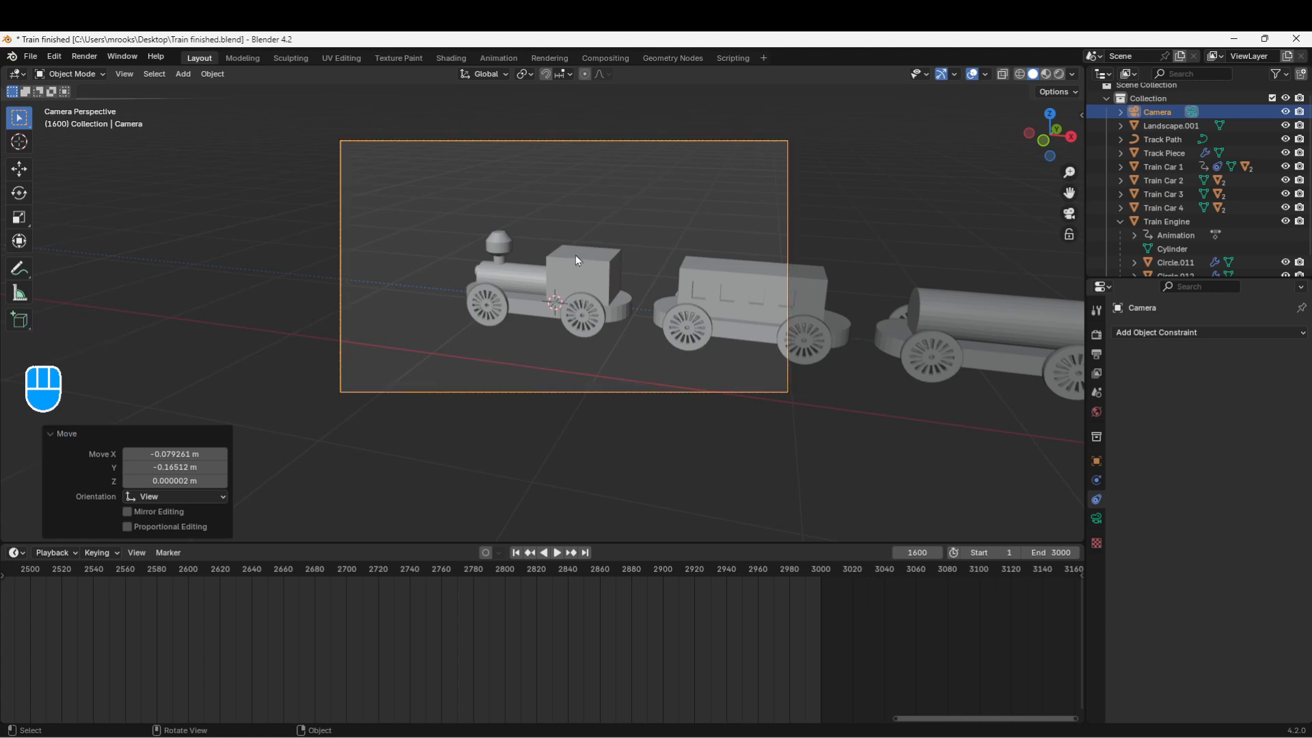
{"action": "key", "text": "ctrl"}
{"action": "key", "text": "shift"}
Step: Parent the Camera to the Train Engine with Ctrl+P > Object
{"action": "left_click", "coordinate": [567, 266], "text": "shift"}
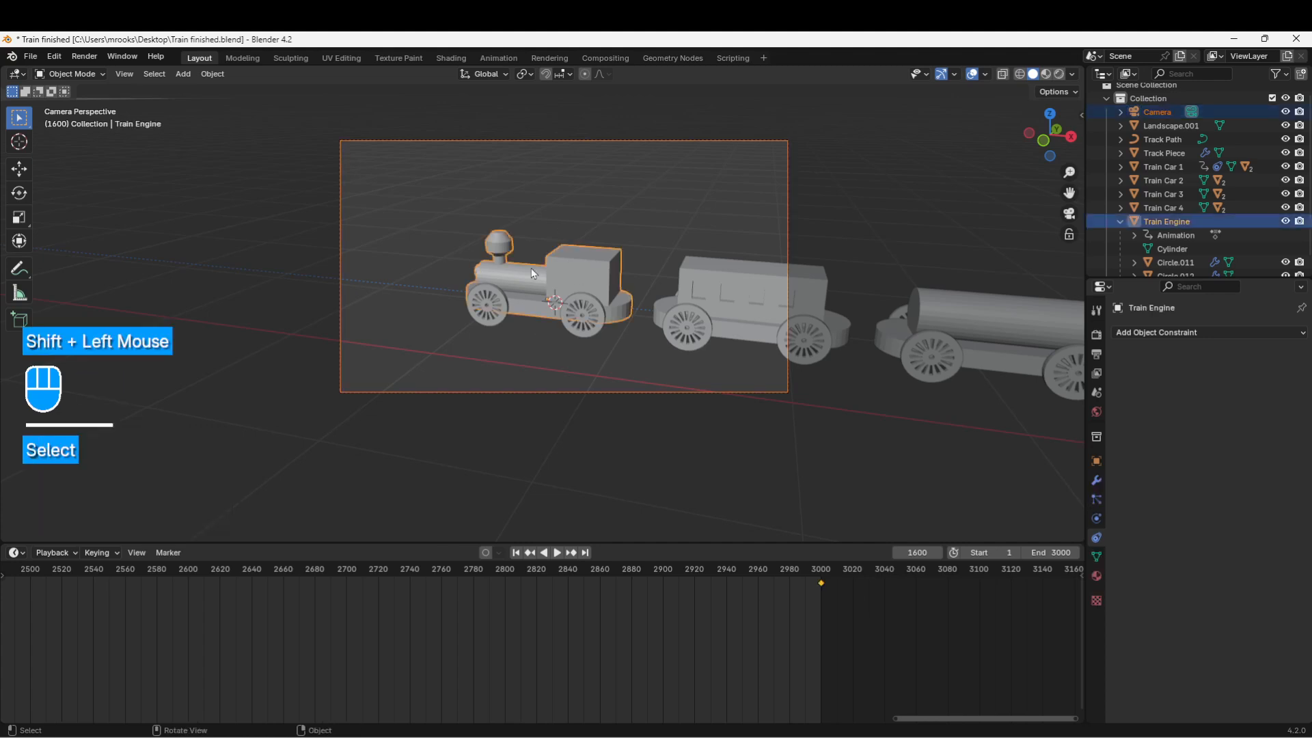
{"action": "key", "text": "ctrl+p"}
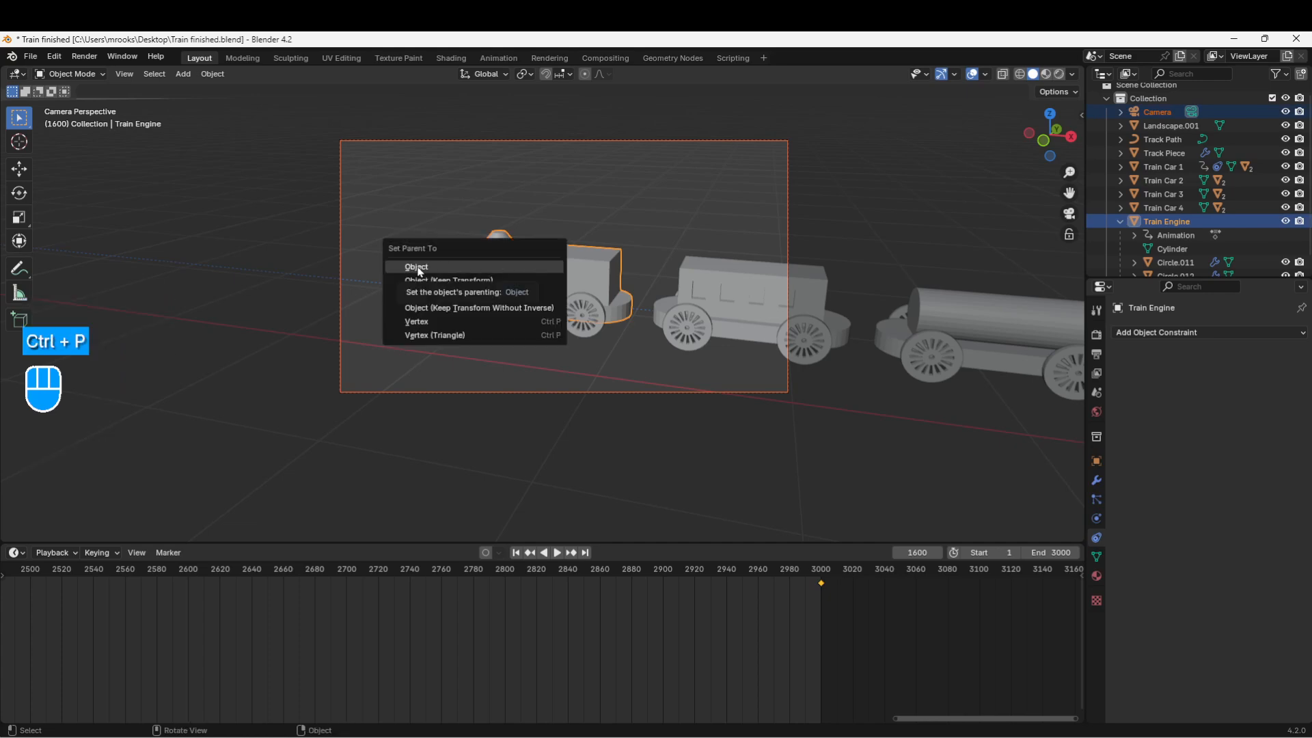
{"action": "left_click", "coordinate": [418, 267]}
Step: Test that the camera follows the engine, then return to camera view and select the Train Engine
{"action": "left_click", "coordinate": [540, 278]}
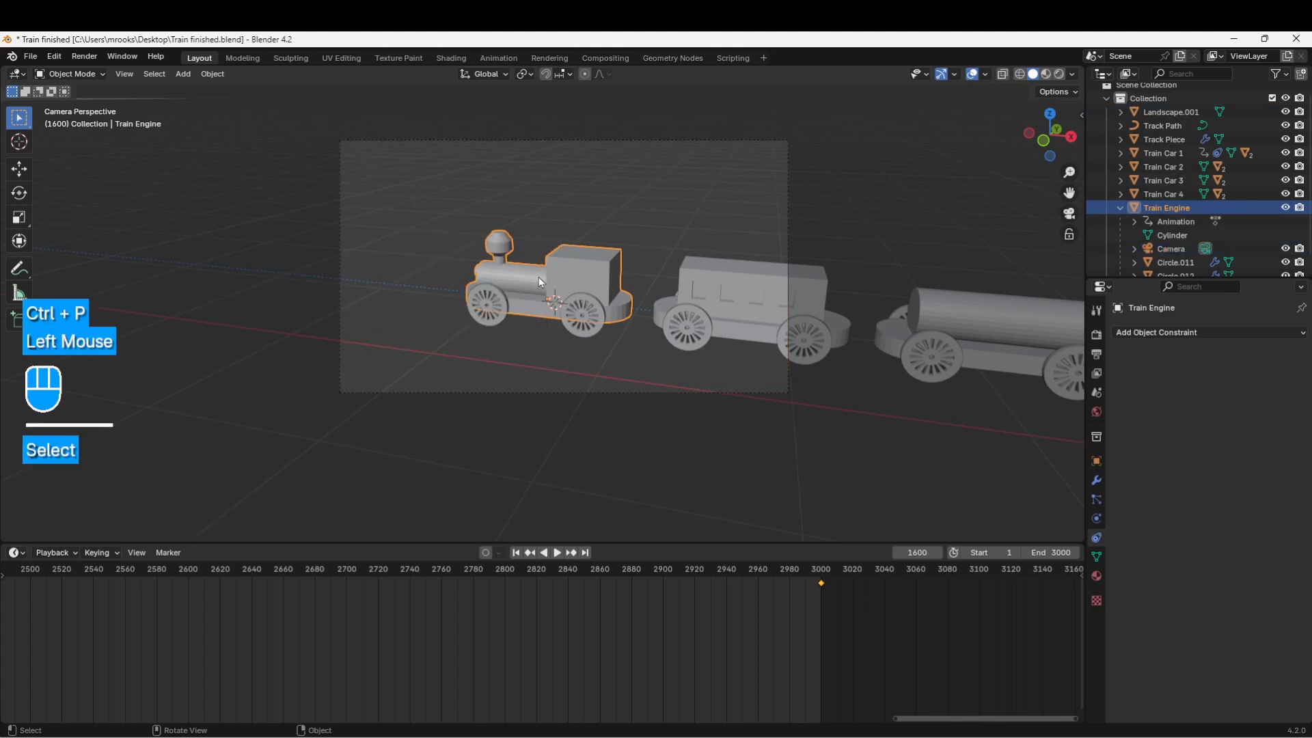
{"action": "key", "text": "g"}
{"action": "key", "text": "Escape"}
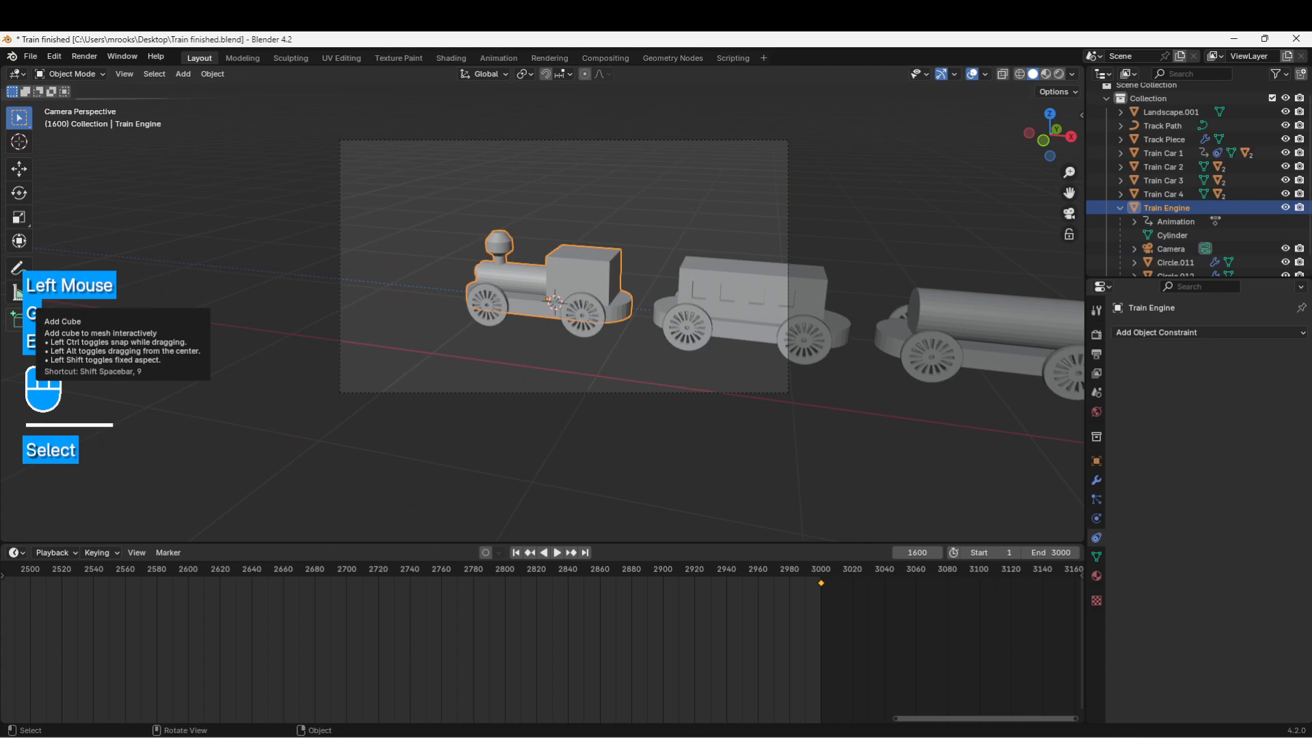
{"action": "middle_click_drag", "start_coordinate": [375, 289], "coordinate": [608, 352]}
{"action": "scroll", "coordinate": [404, 314], "scroll_direction": "down", "scroll_amount": 2}
{"action": "middle_click_drag", "start_coordinate": [451, 327], "coordinate": [476, 342]}
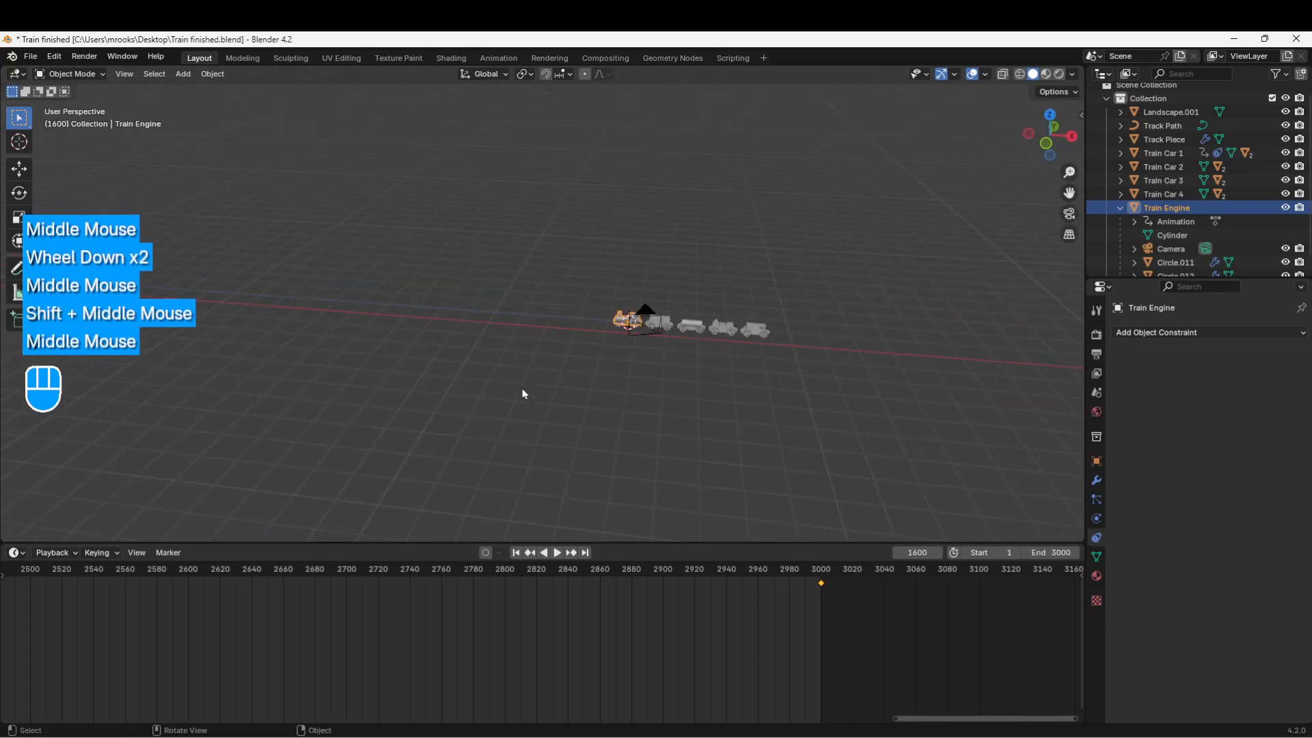
{"action": "key", "text": "KP_0"}
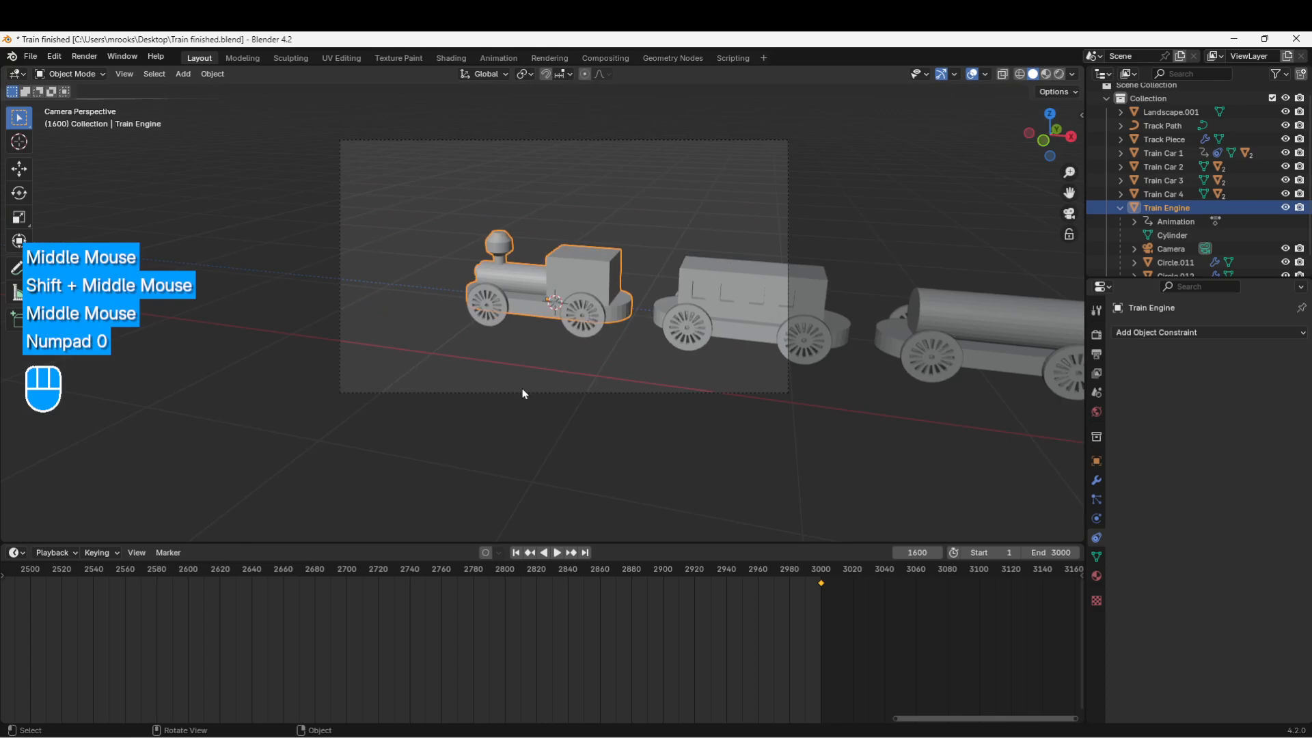
{"action": "left_click", "coordinate": [340, 174]}
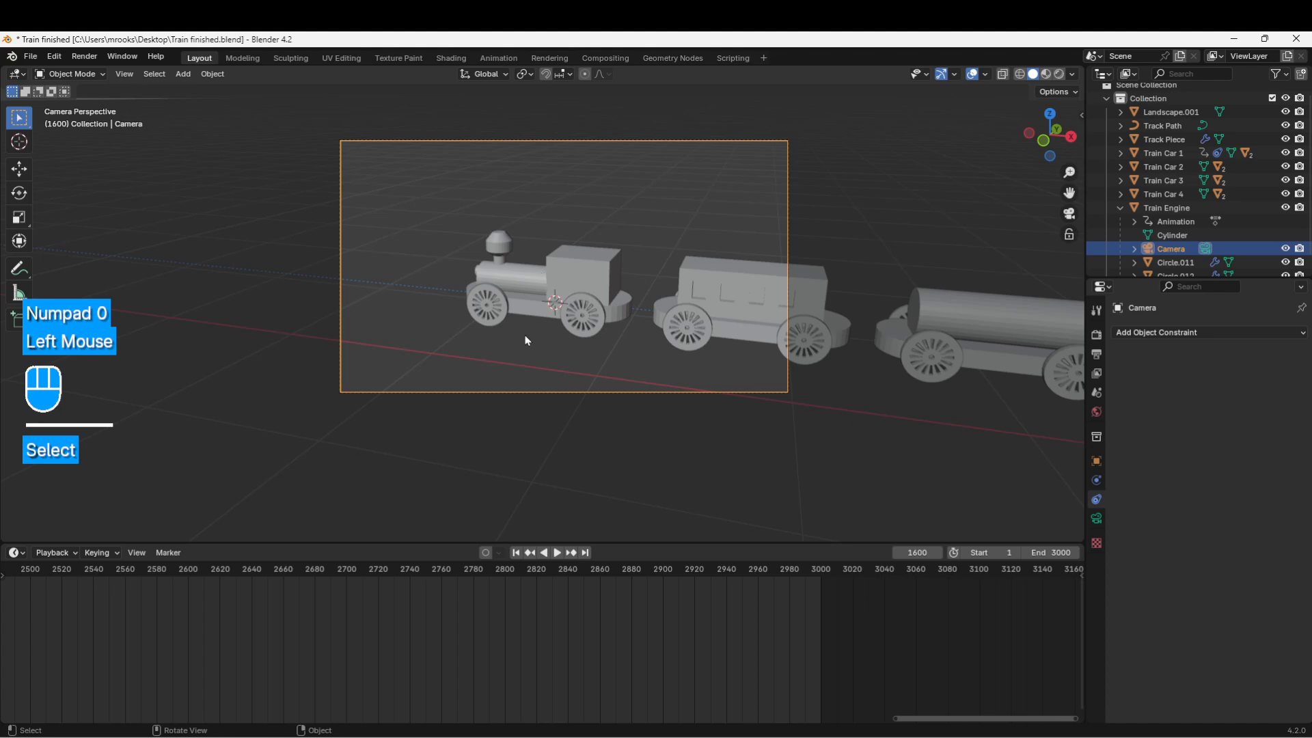
{"action": "left_click", "coordinate": [527, 295]}
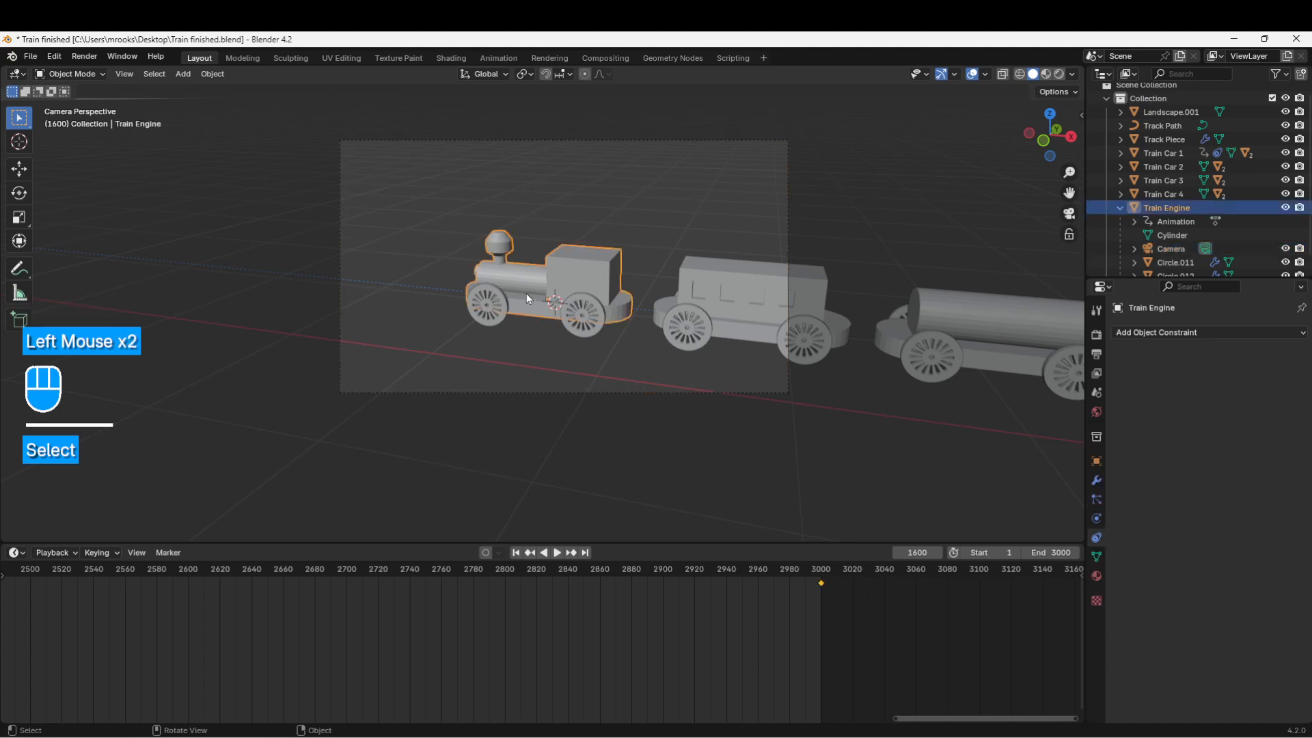
Step: Add a Follow Path constraint to the Train Engine with Track Path as its target
{"action": "left_click", "coordinate": [1097, 543]}
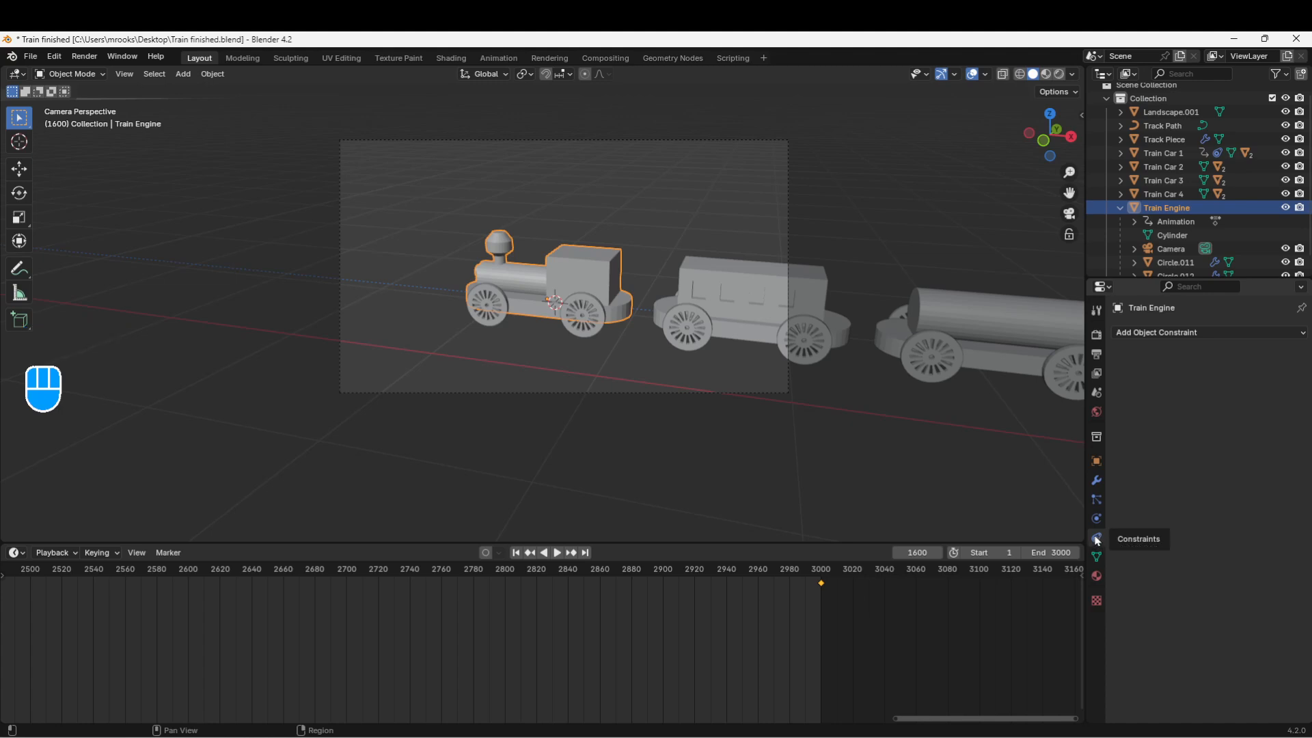
{"action": "key", "text": "ctrl"}
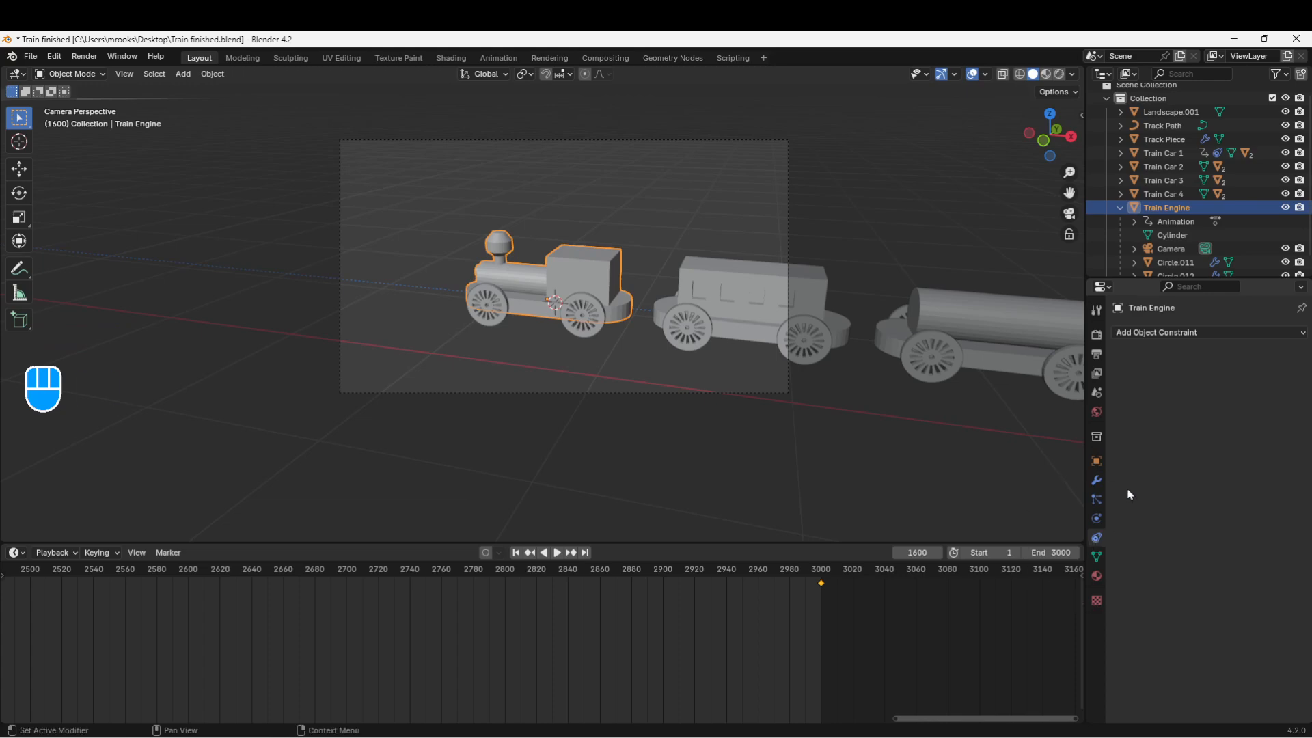
{"action": "left_click", "coordinate": [1147, 332]}
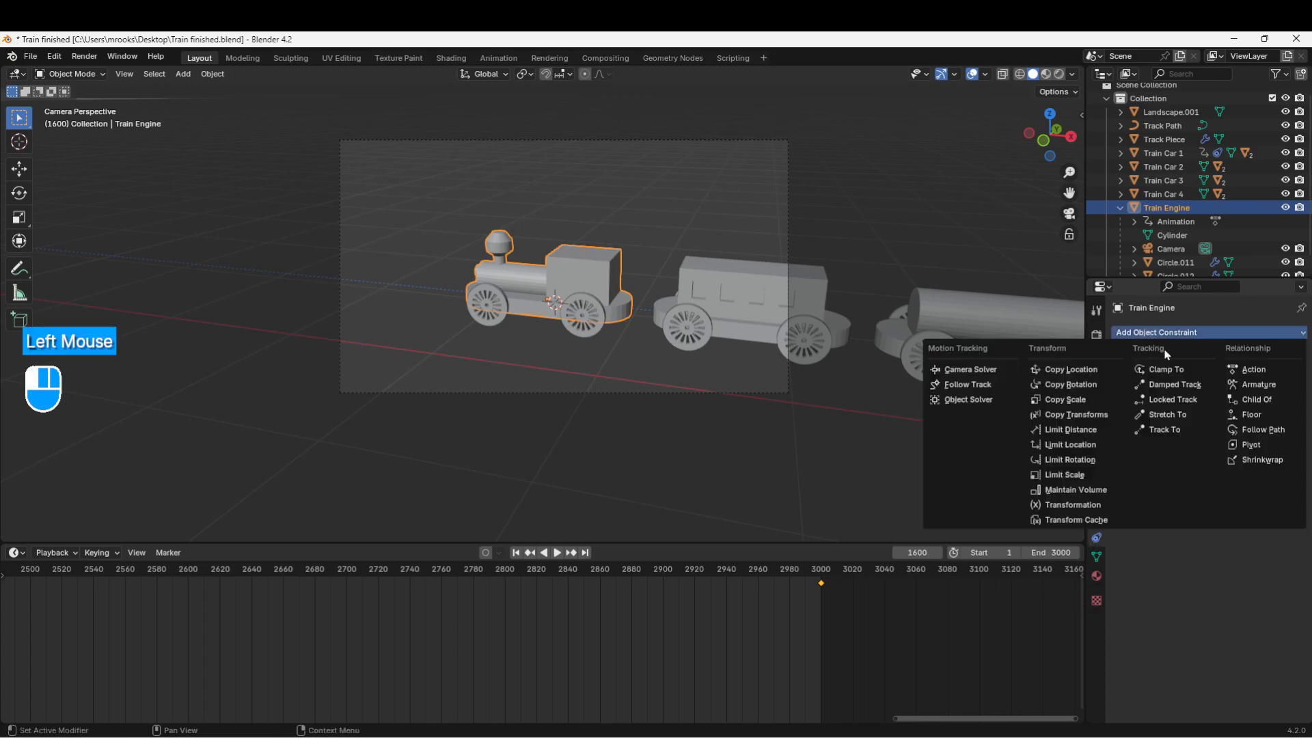
{"action": "left_click", "coordinate": [1252, 431]}
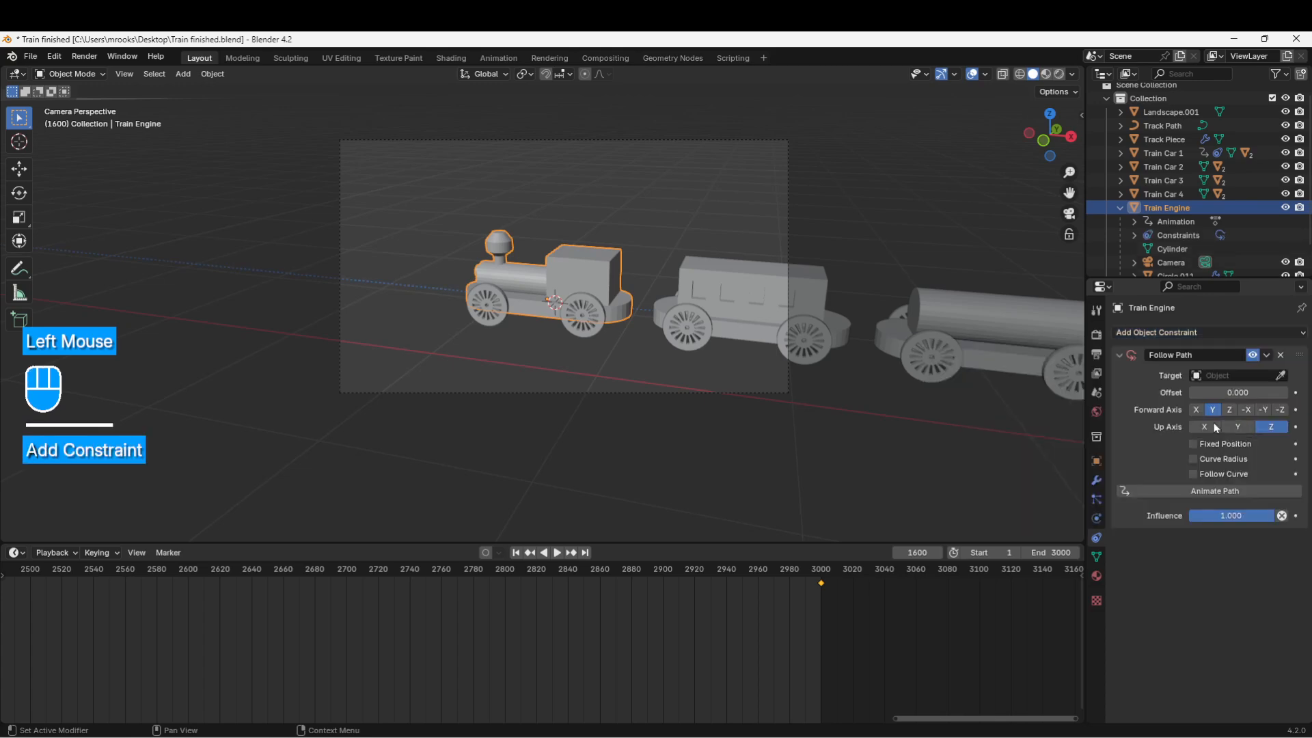
{"action": "left_click", "coordinate": [1210, 377]}
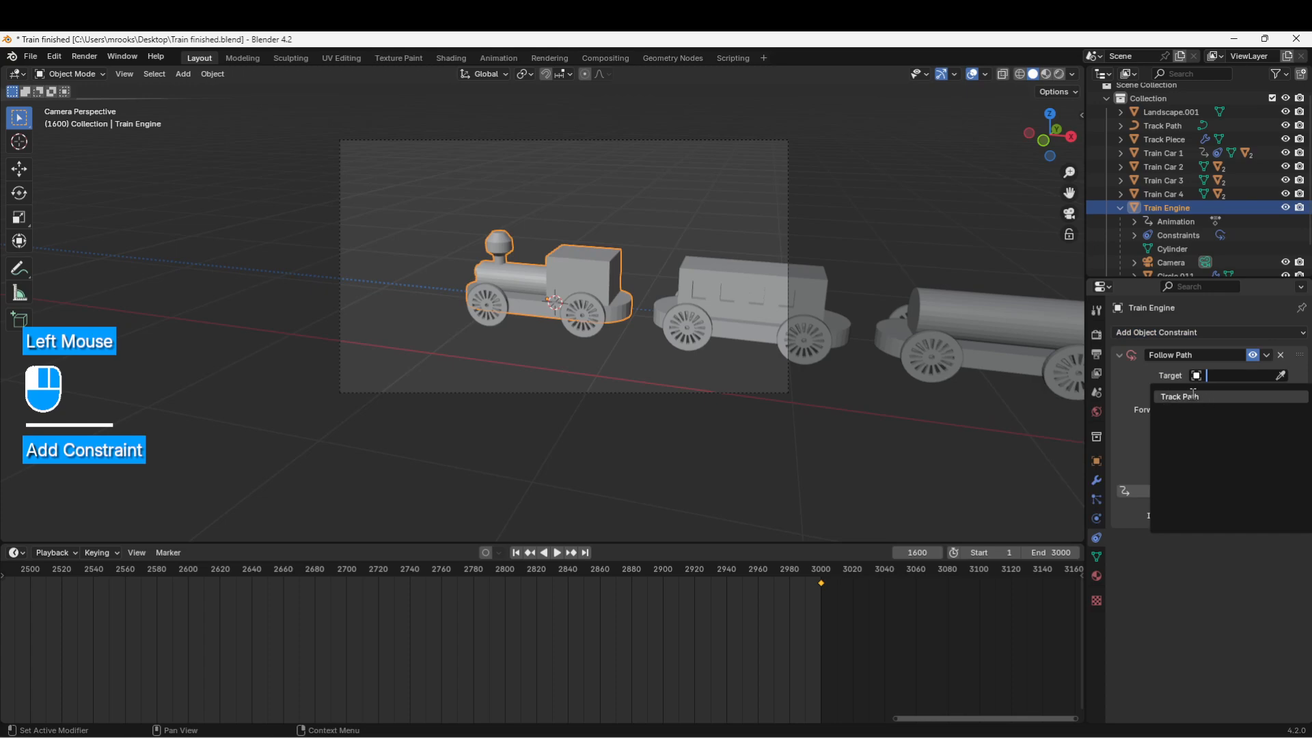
{"action": "left_click", "coordinate": [1194, 395]}
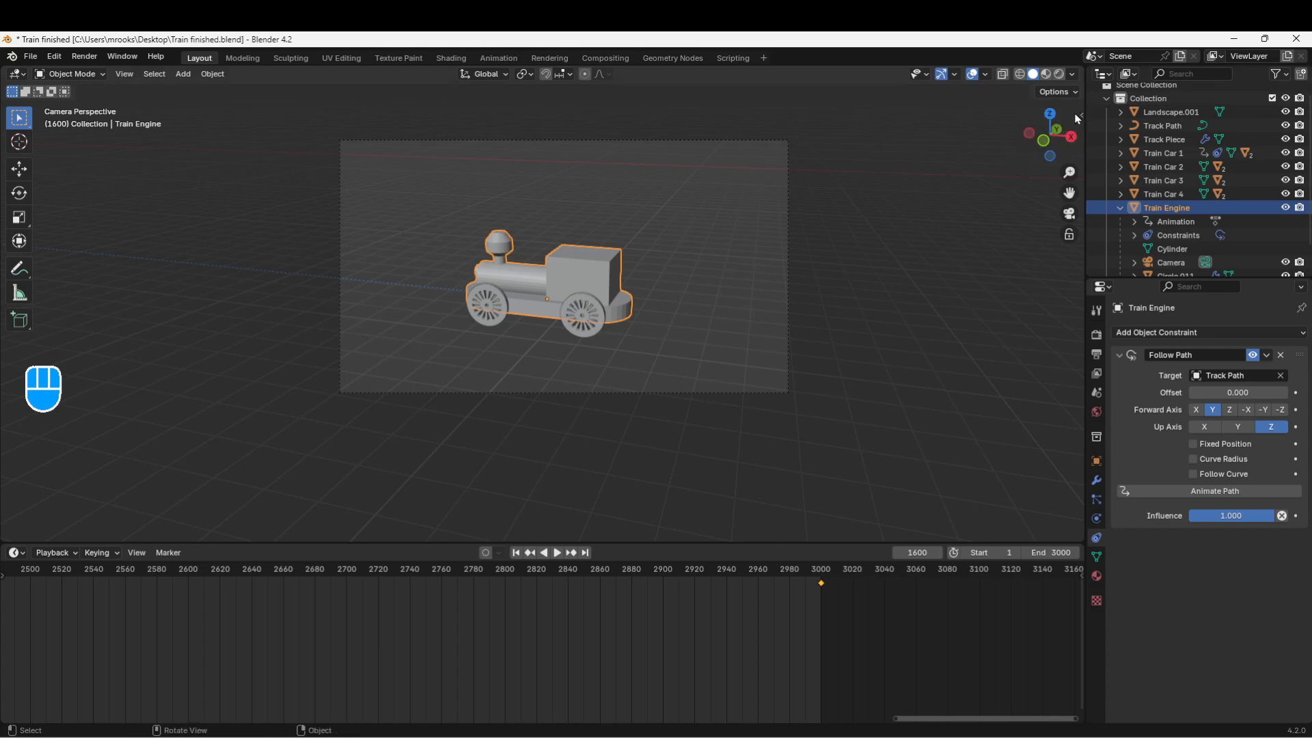
Step: Set the Train Engine's Location X, Y and Z all to 0 in the sidebar
{"action": "key", "text": "n"}
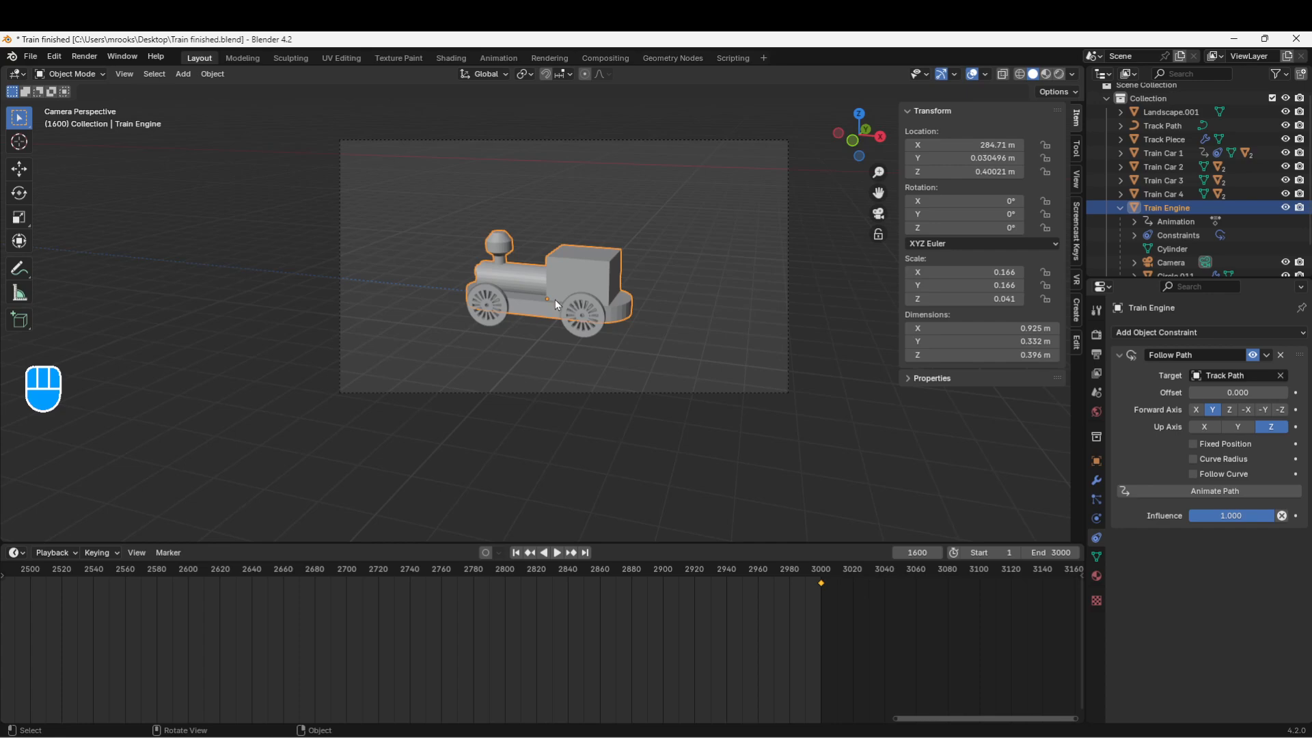
{"action": "left_click", "coordinate": [968, 145]}
{"action": "type", "text": "0"}
{"action": "key", "text": "Return"}
{"action": "left_click", "coordinate": [972, 158]}
{"action": "type", "text": "0"}
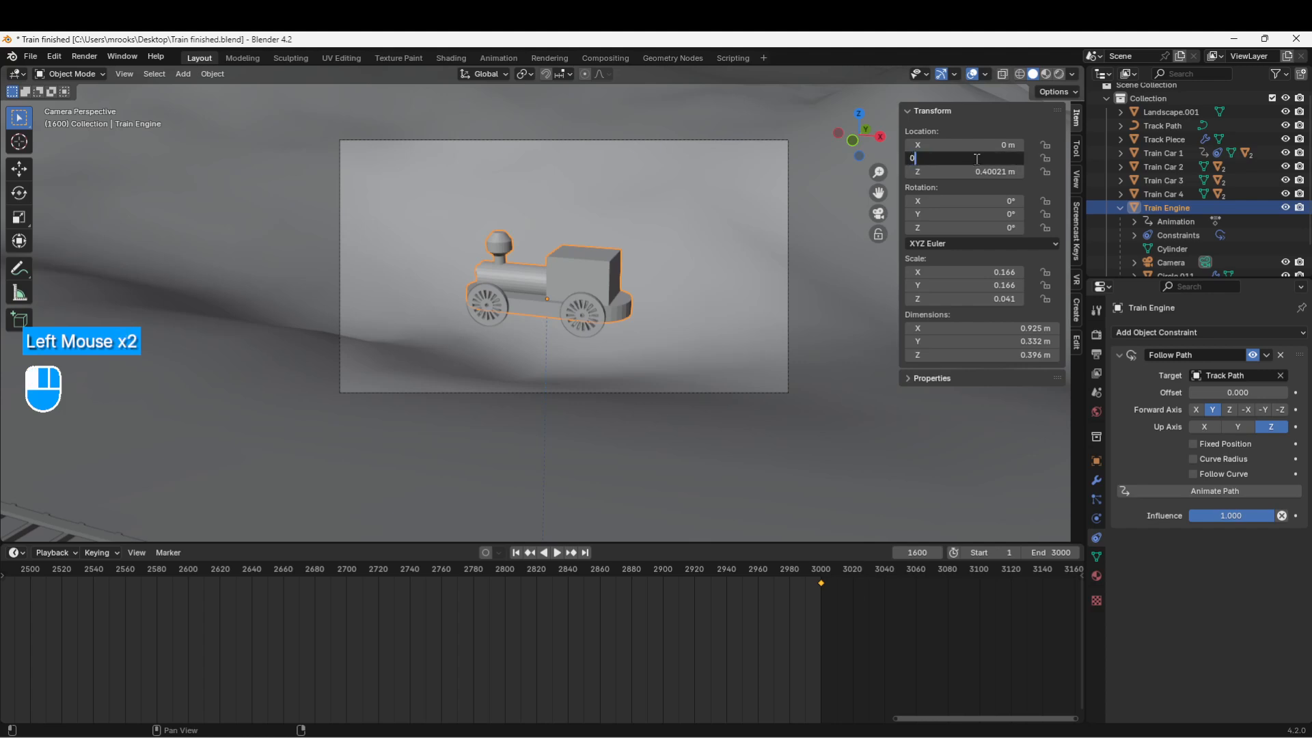
{"action": "key", "text": "Return"}
{"action": "left_click", "coordinate": [974, 171]}
{"action": "type", "text": "0"}
{"action": "key", "text": "Return"}
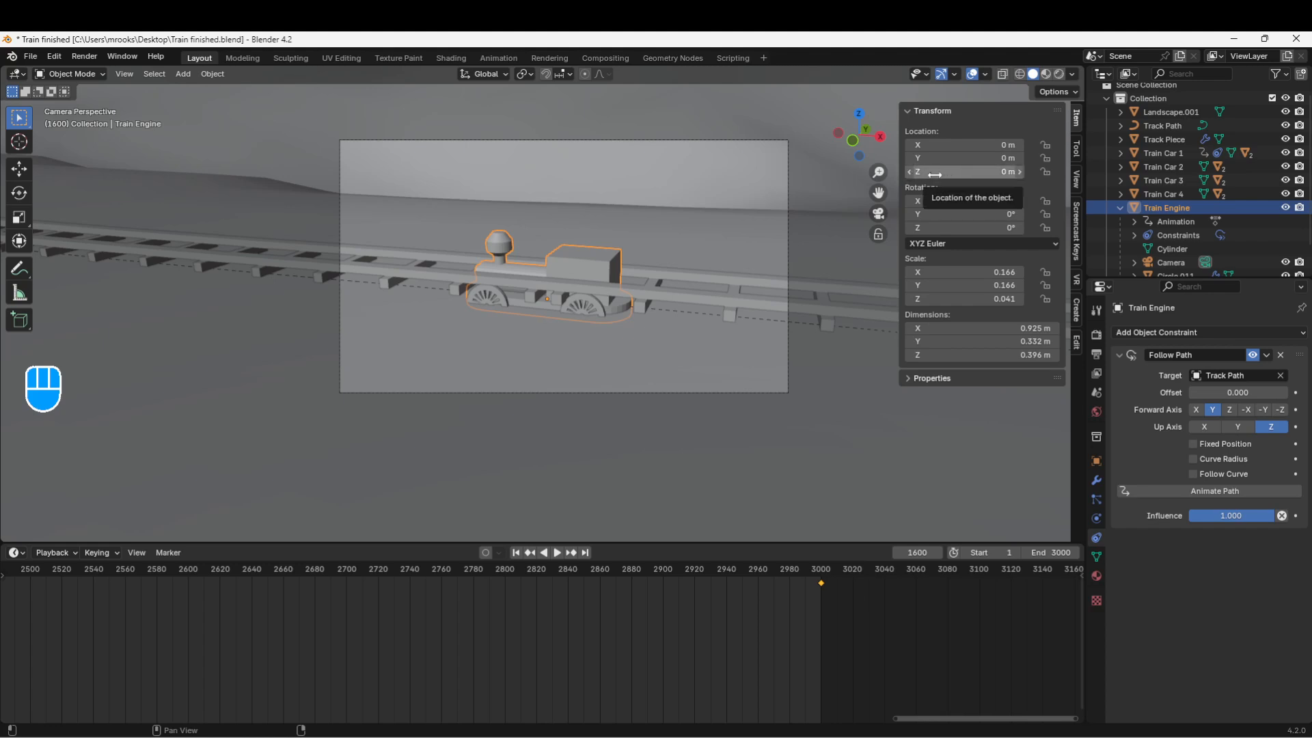
Step: Nudge the engine's Z location up to about 0.038 m and check it on the track
{"action": "mouse_move", "coordinate": [936, 173]}
{"action": "left_mouse_down"}
{"action": "mouse_move", "coordinate": [971, 172]}
{"action": "mouse_move", "coordinate": [936, 173]}
{"action": "mouse_move", "coordinate": [948, 173]}
{"action": "left_mouse_up"}
{"action": "left_click_drag", "start_coordinate": [964, 171], "coordinate": [1004, 172], "text": "shift"}
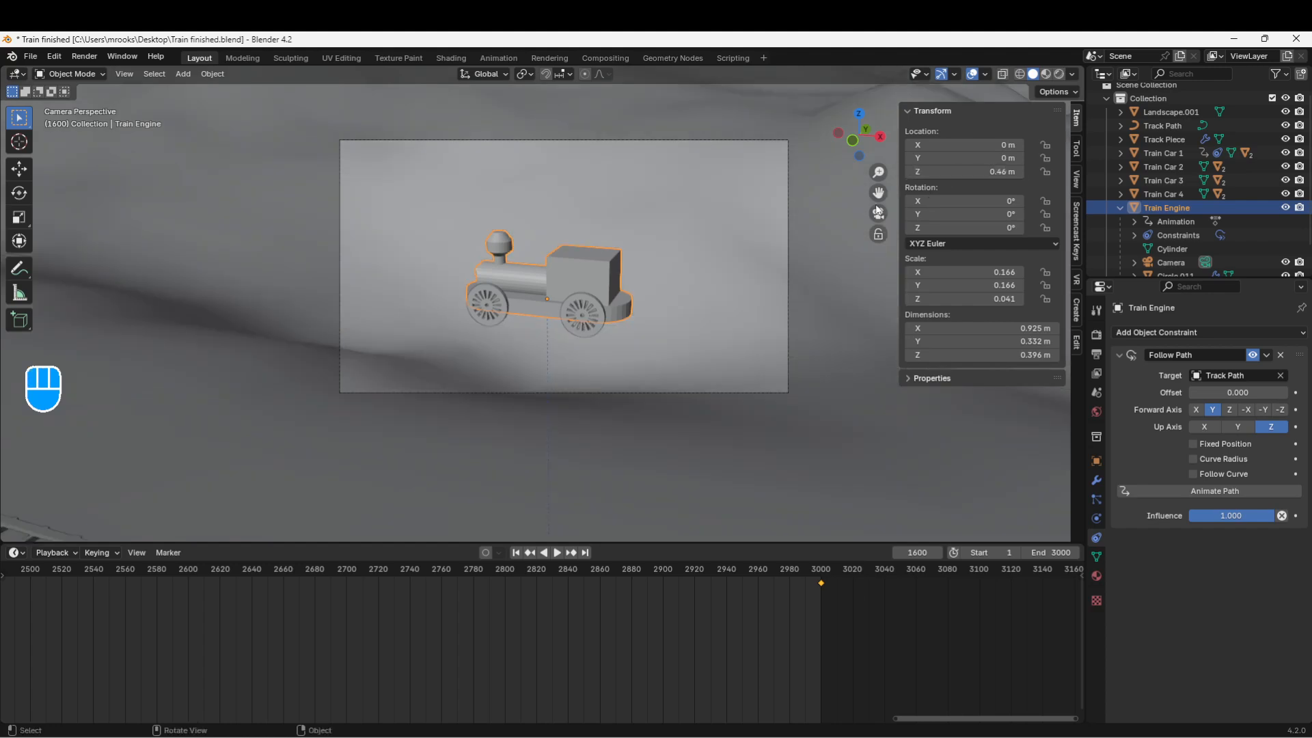
{"action": "left_click", "coordinate": [963, 173]}
{"action": "type", "text": "0"}
{"action": "key", "text": "Return"}
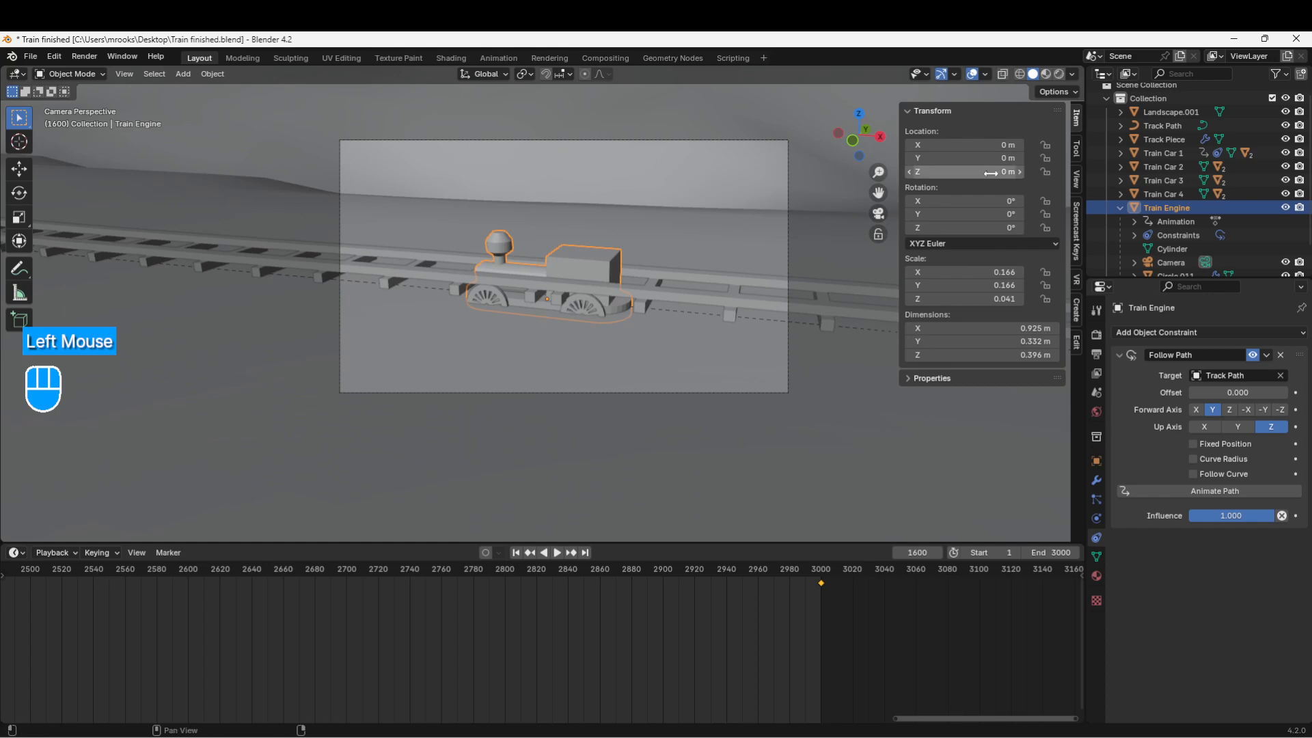
{"action": "left_click_drag", "start_coordinate": [960, 173], "coordinate": [969, 173], "text": "shift"}
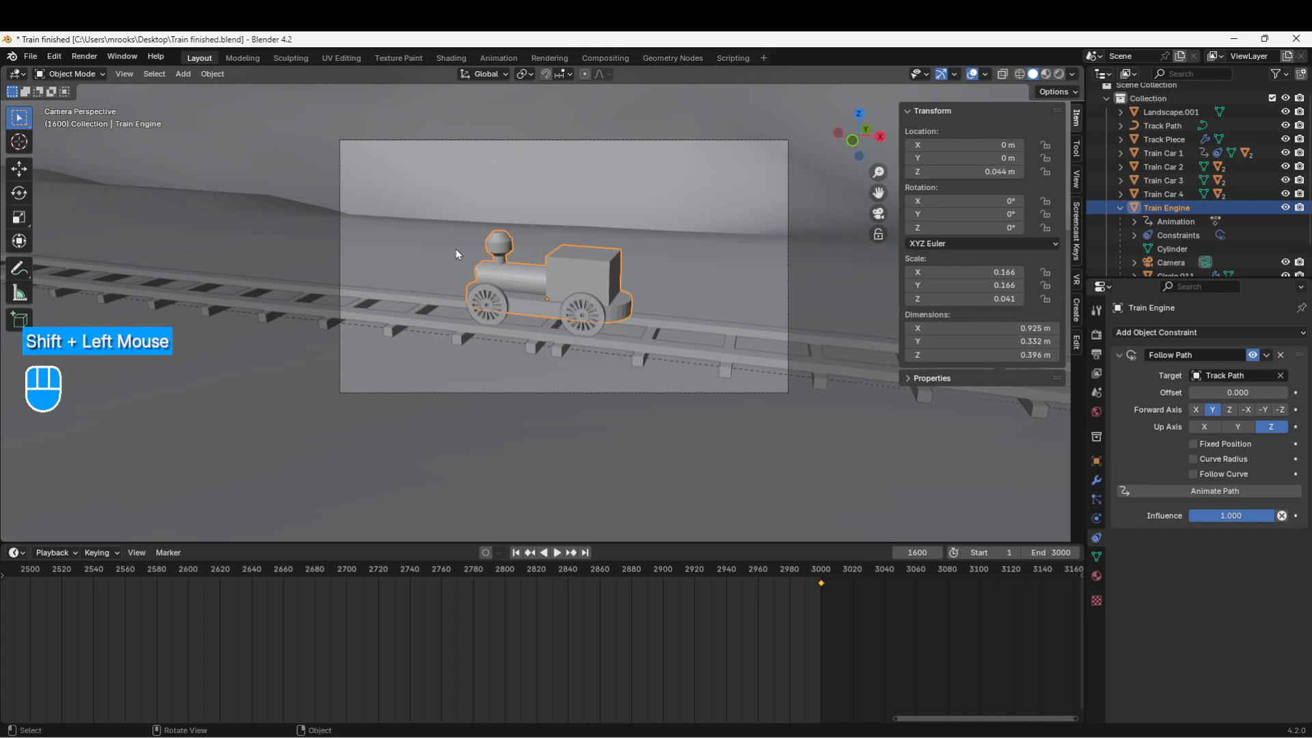
{"action": "middle_click_drag", "start_coordinate": [390, 360], "coordinate": [397, 366]}
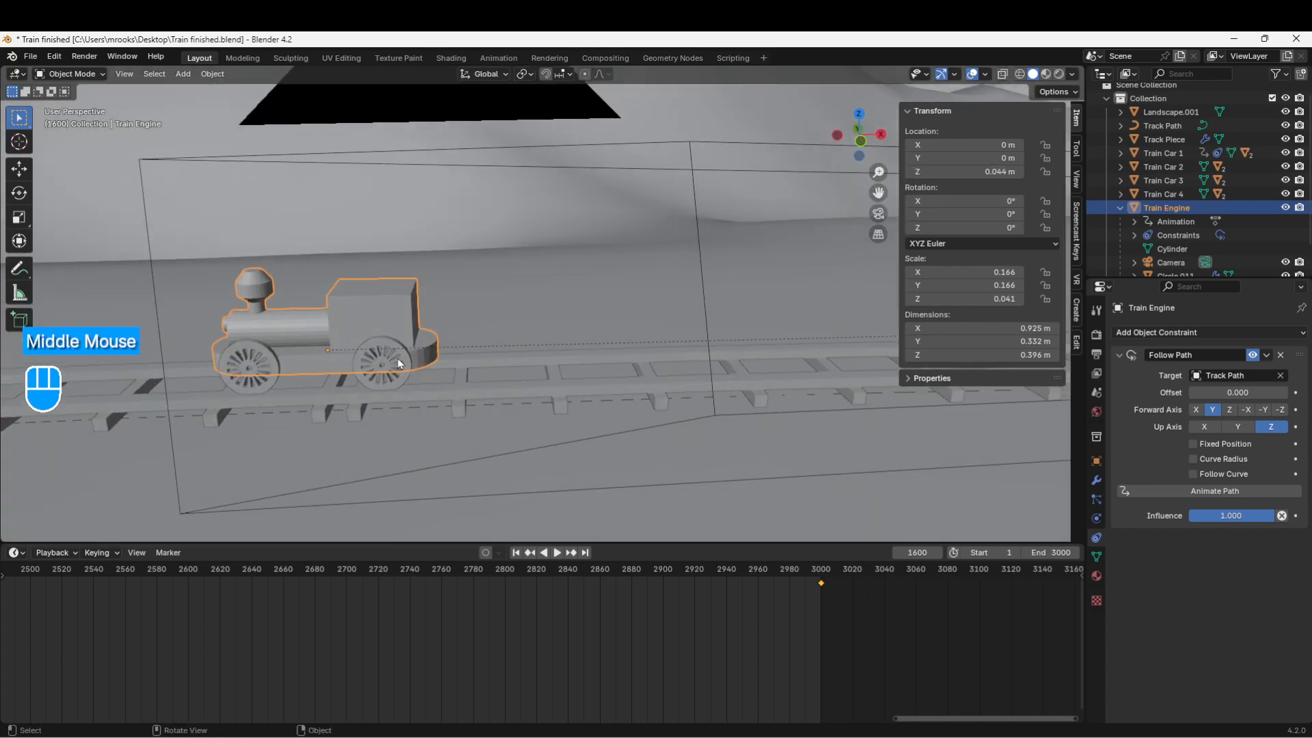
{"action": "scroll", "coordinate": [396, 366], "scroll_direction": "down", "scroll_amount": 2}
{"action": "key", "text": "KP_0"}
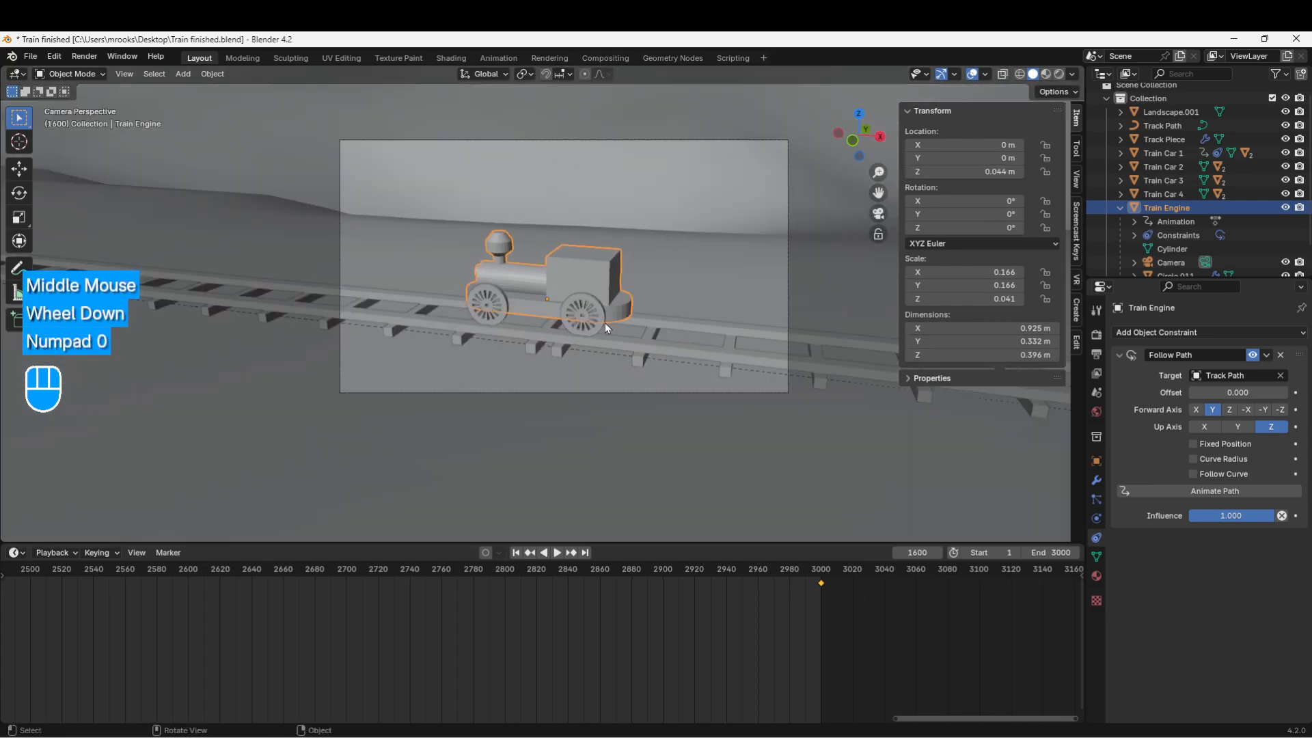
{"action": "scroll", "coordinate": [605, 322], "scroll_direction": "up", "scroll_amount": 3}
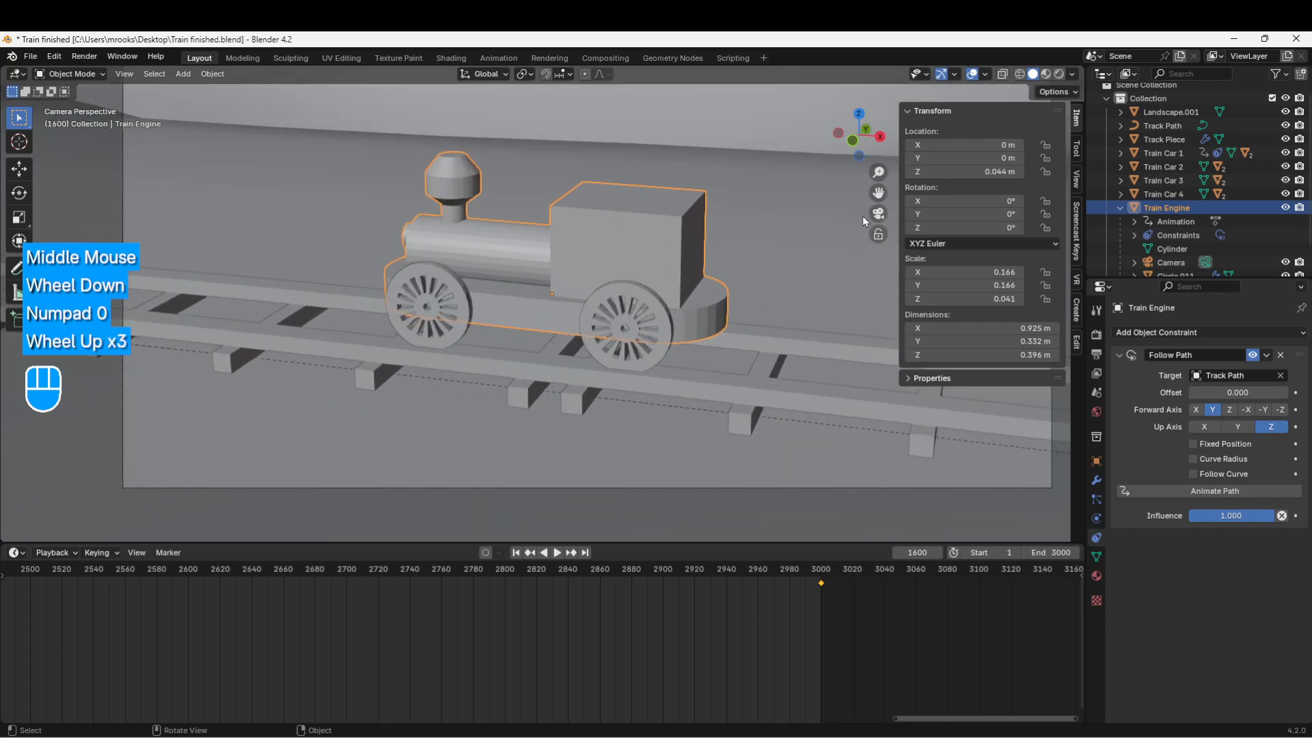
Step: Edit the engine's Location Z to exactly 0.045 m
{"action": "left_click", "coordinate": [972, 172]}
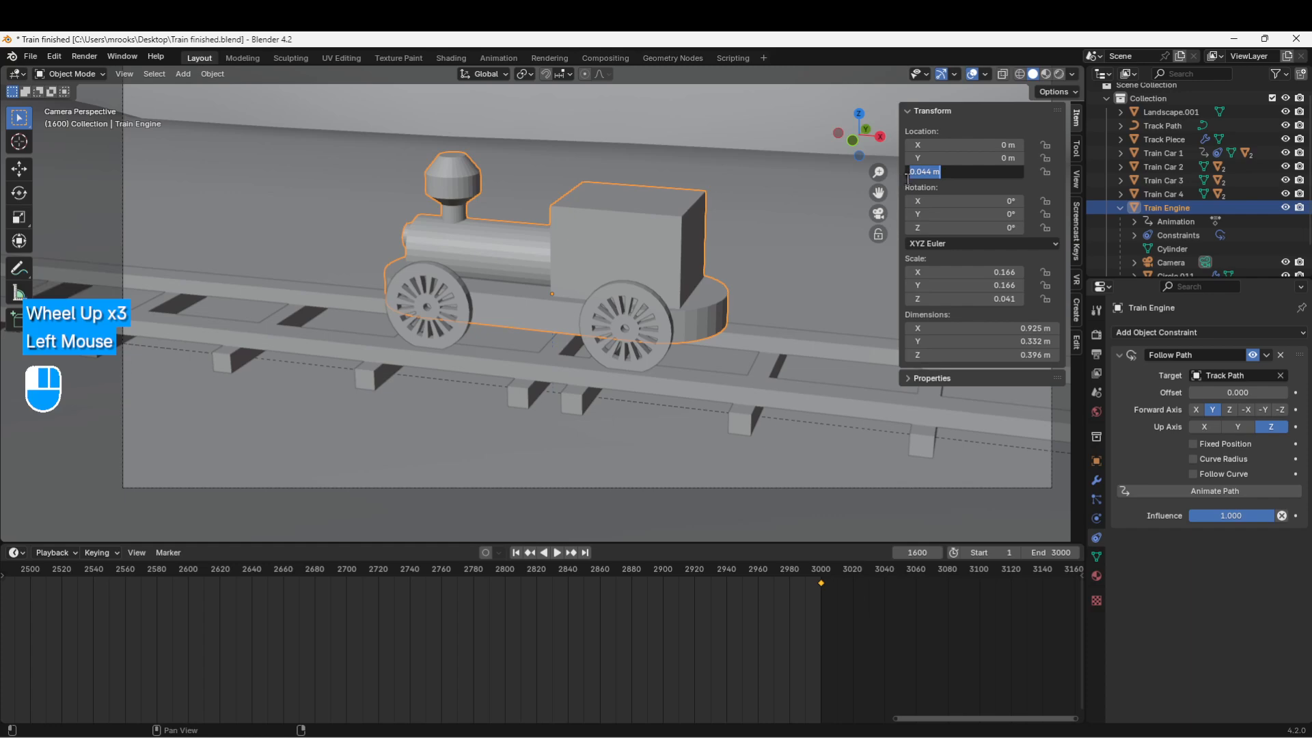
{"action": "left_click", "coordinate": [936, 172]}
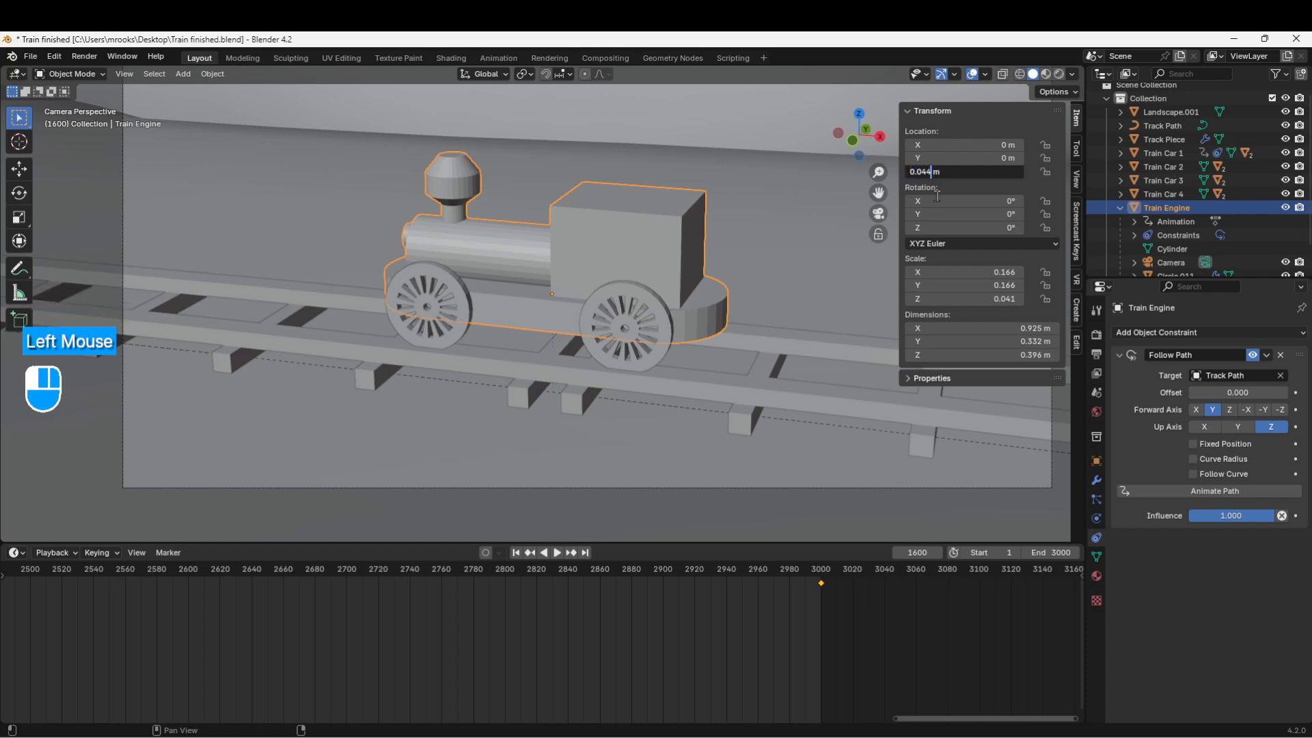
{"action": "key", "text": "BackSpace"}
{"action": "type", "text": "5"}
{"action": "key", "text": "Return"}
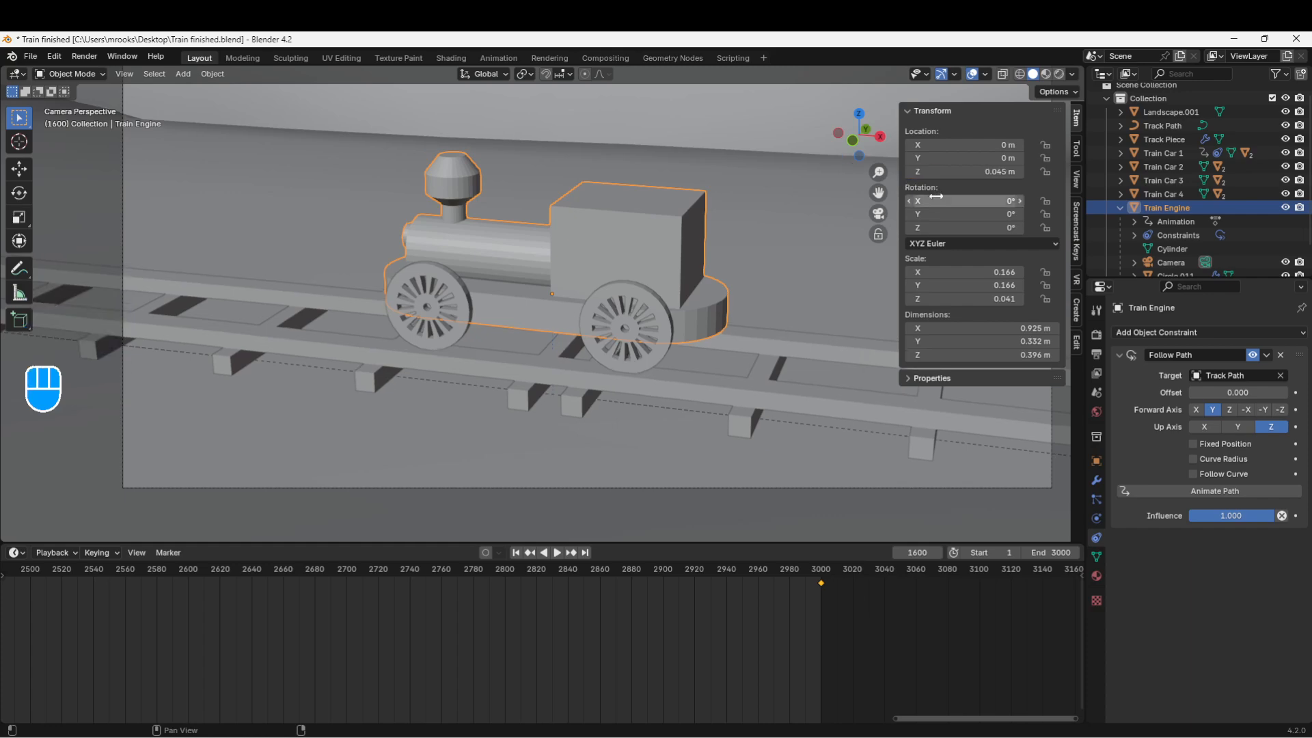
{"action": "left_click", "coordinate": [951, 172]}
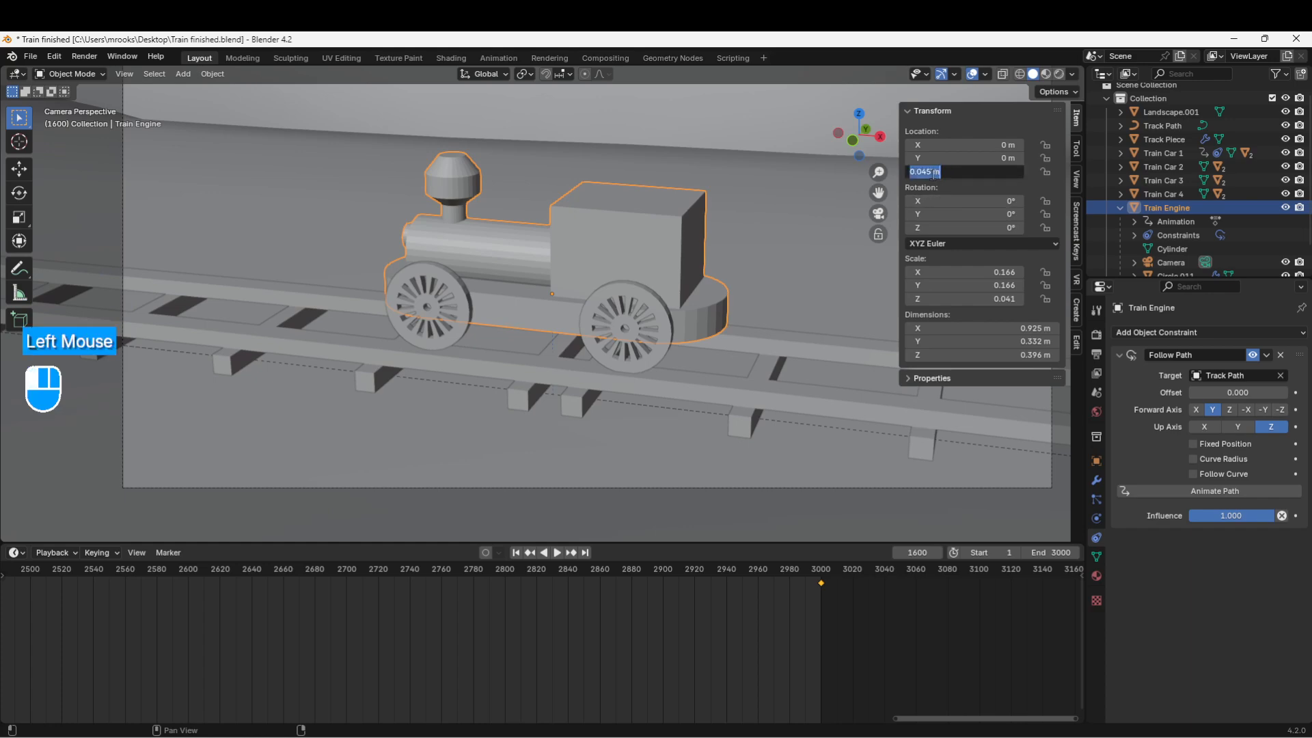
{"action": "left_click", "coordinate": [935, 173]}
{"action": "left_click", "coordinate": [931, 205]}
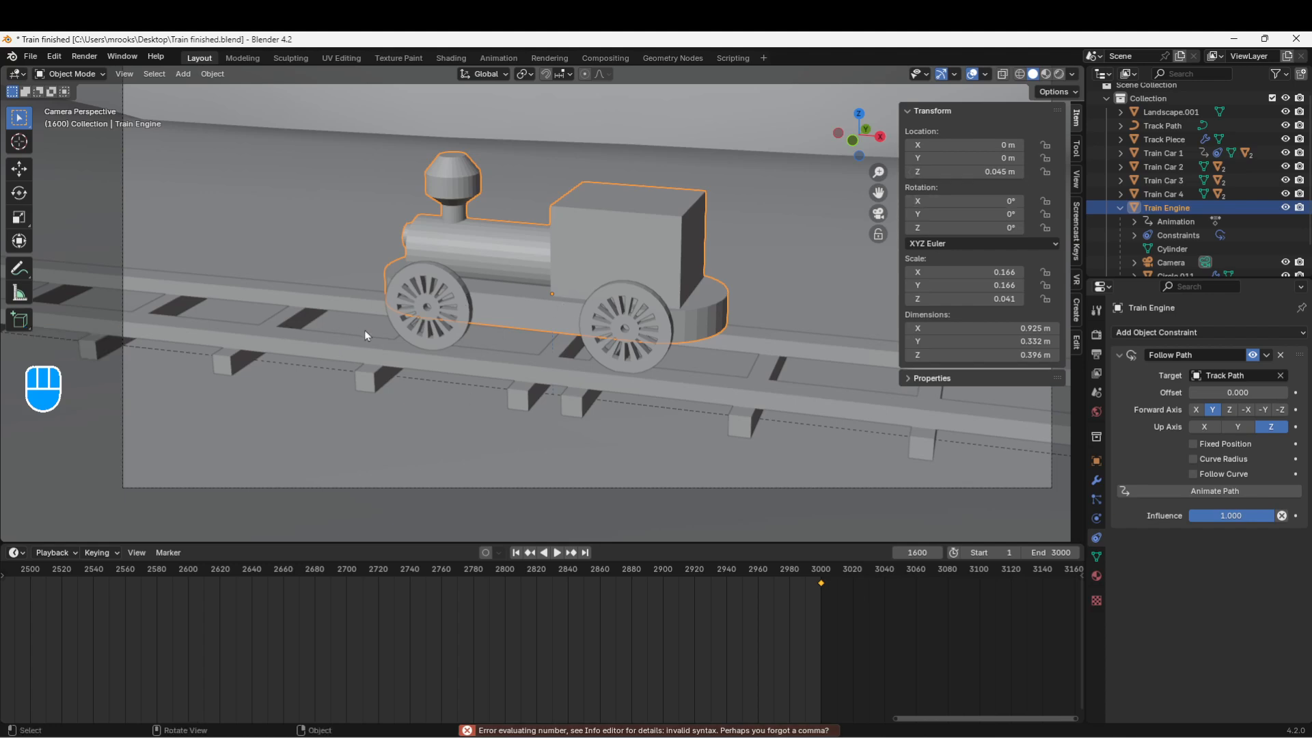
Step: Enable Fixed Position and Follow Curve on the engine's Follow Path constraint
{"action": "left_click", "coordinate": [1194, 445]}
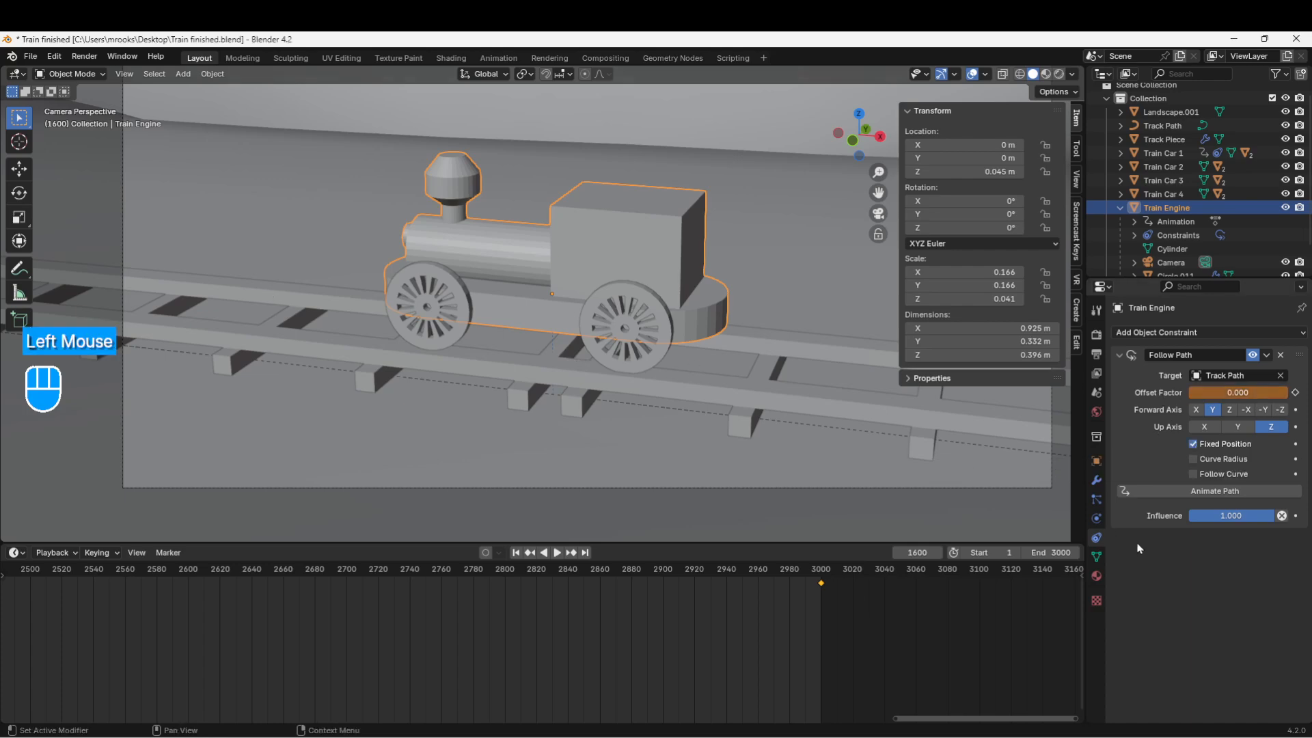
{"action": "key", "text": "ctrl"}
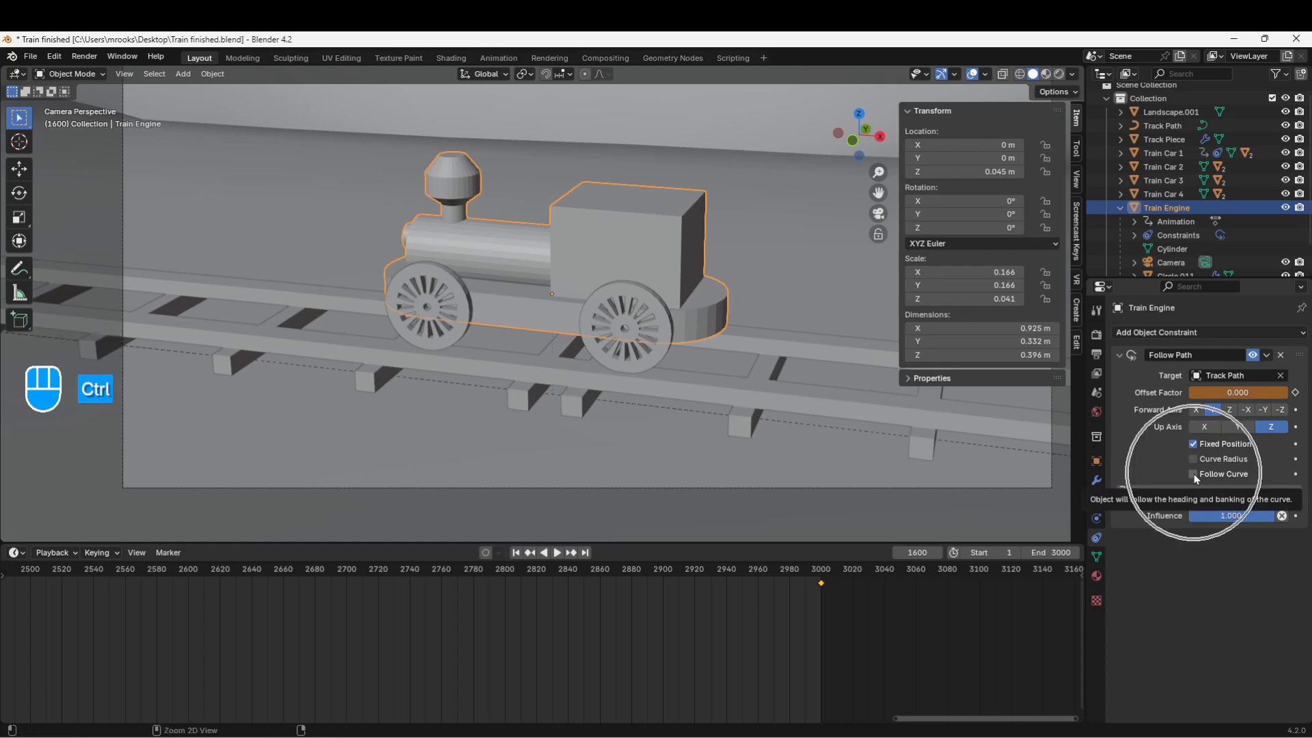
{"action": "left_click", "coordinate": [1195, 474]}
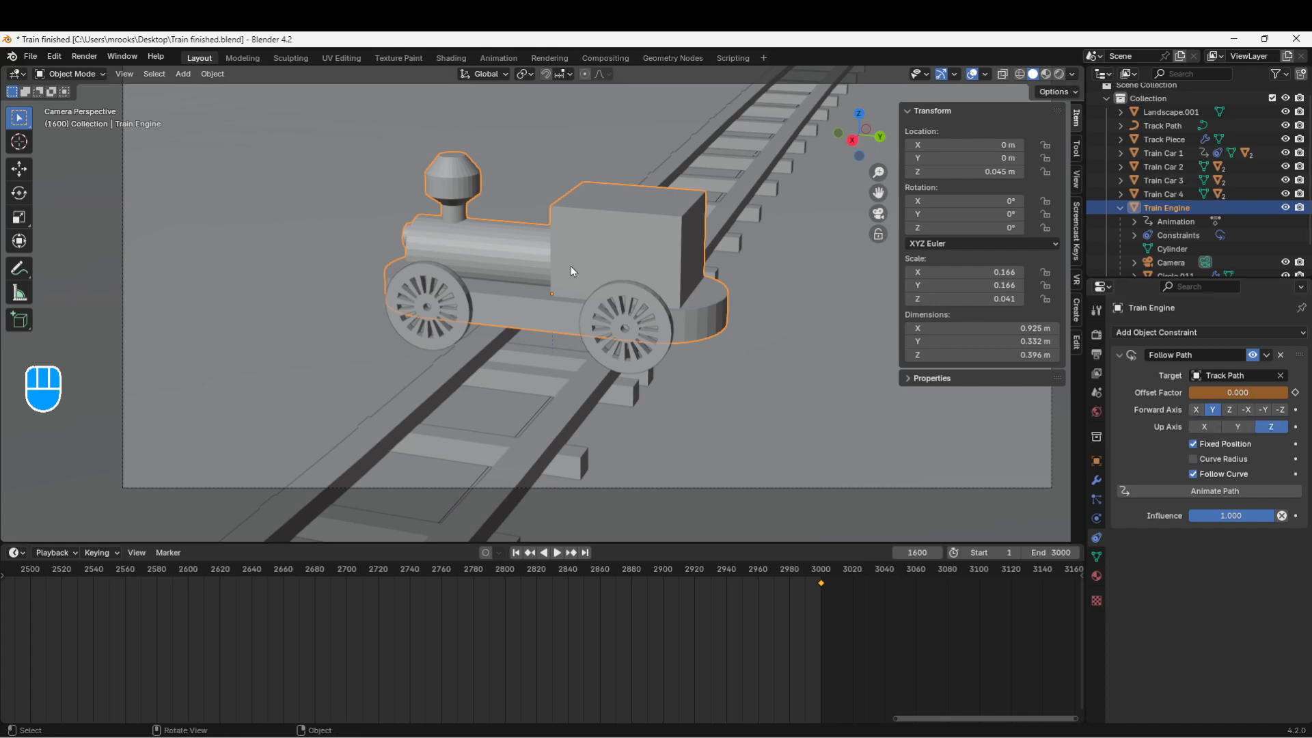
Step: Set the Follow Path Forward Axis to -X and clear the Offset Factor's keyframes
{"action": "left_click", "coordinate": [1196, 410]}
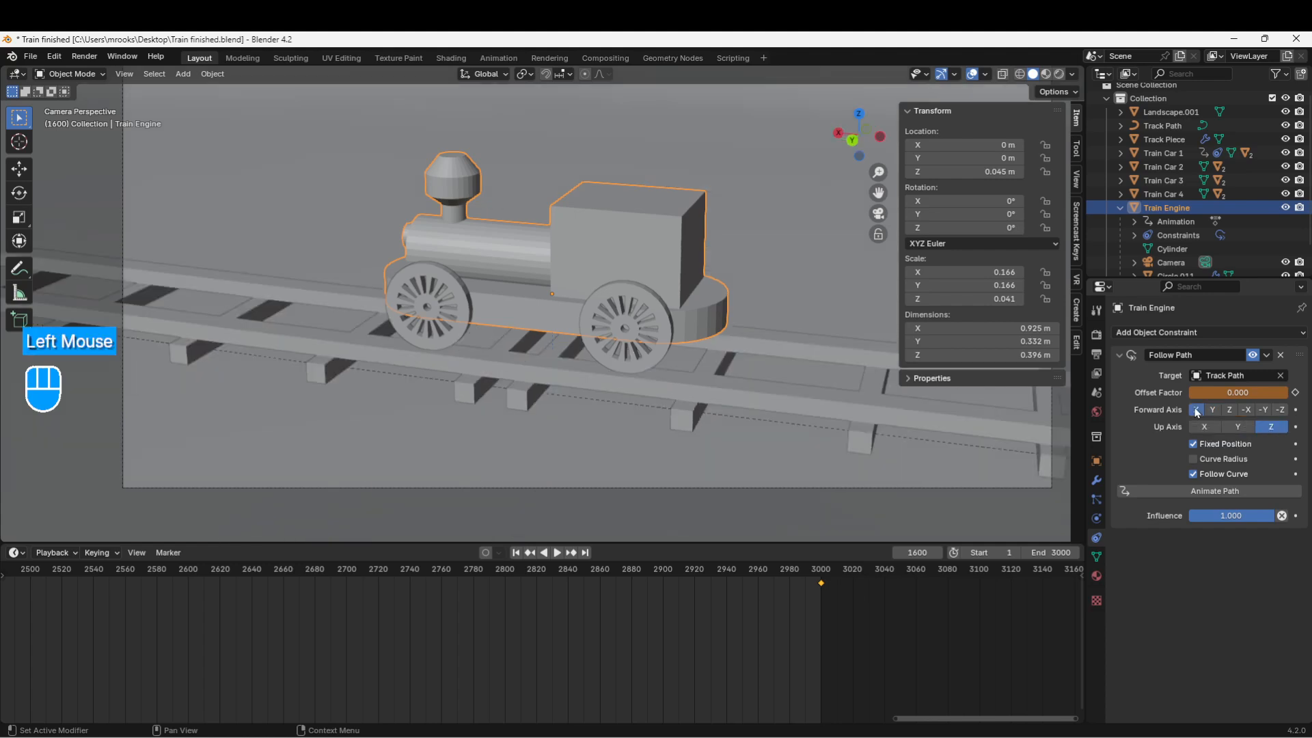
{"action": "left_click", "coordinate": [1247, 409]}
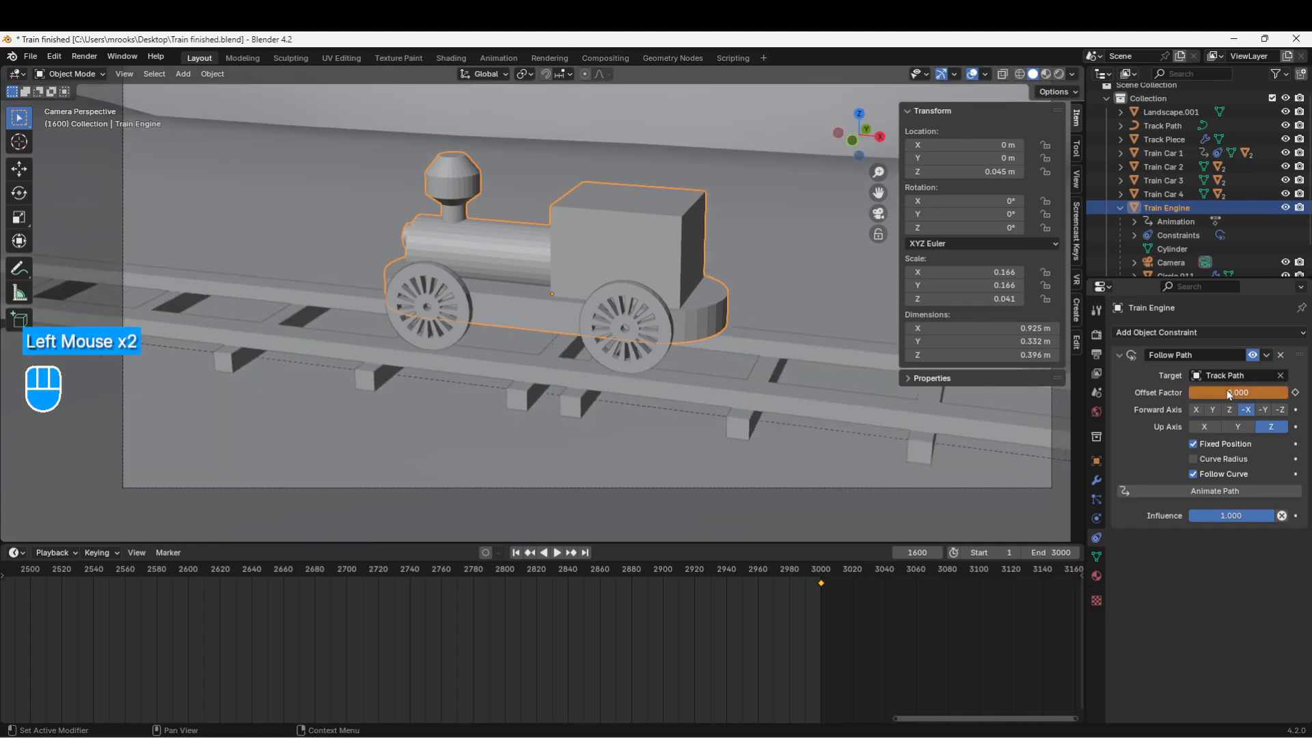
{"action": "right_click", "coordinate": [1229, 391]}
{"action": "left_click", "coordinate": [1182, 402]}
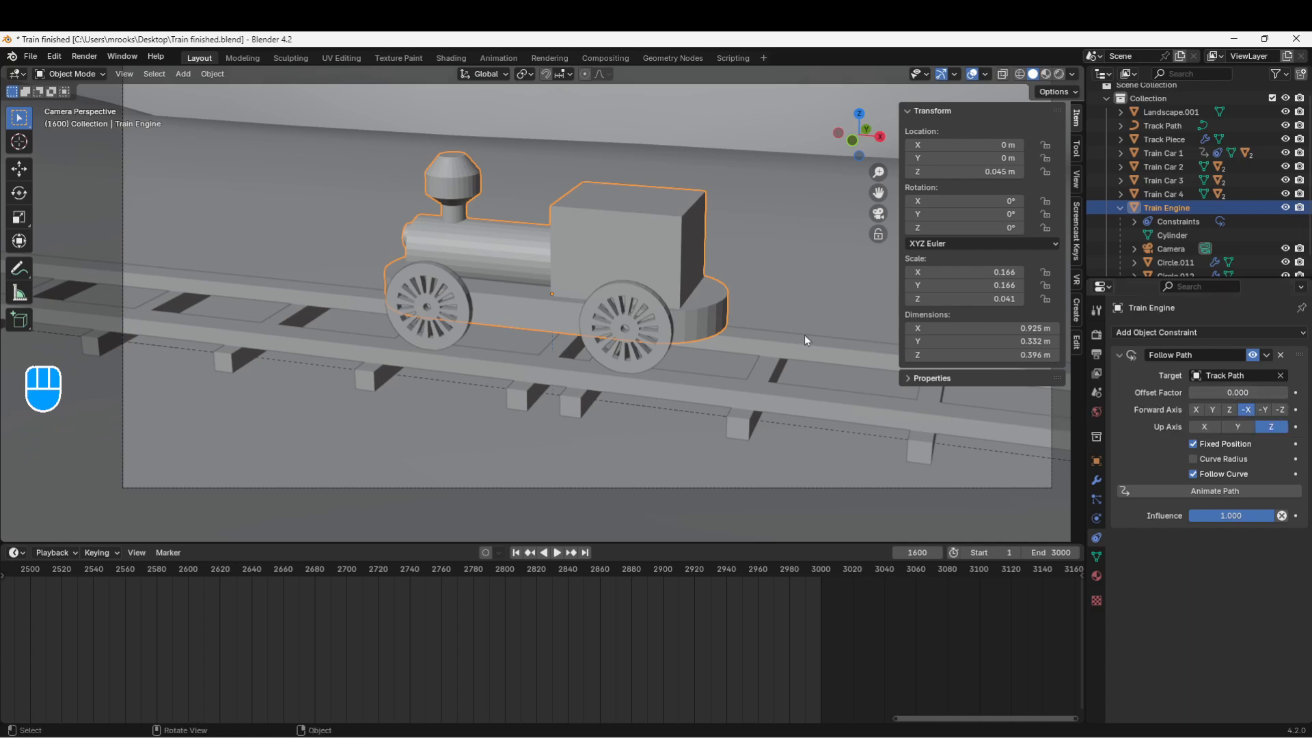
Step: Try Offset Factor 0.020 with forward axis X, then reset Offset Factor to 0
{"action": "left_click", "coordinate": [1214, 393], "text": "shift"}
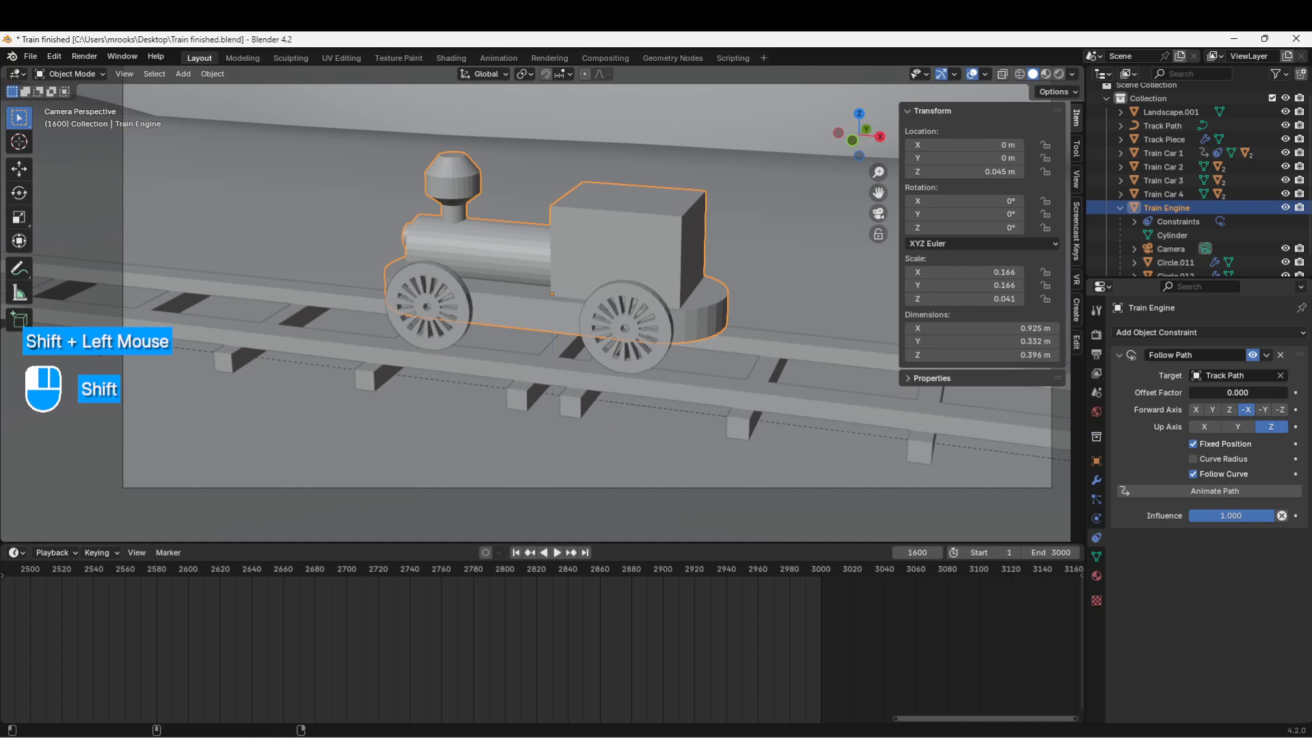
{"action": "mouse_move", "coordinate": [1214, 393]}
{"action": "left_mouse_down", "text": "shift"}
{"action": "mouse_move", "coordinate": [1248, 393]}
{"action": "mouse_move", "coordinate": [1197, 410]}
{"action": "mouse_move", "coordinate": [1219, 392]}
{"action": "mouse_move", "coordinate": [1193, 394]}
{"action": "left_mouse_up", "text": "shift"}
{"action": "left_click", "coordinate": [1197, 410]}
{"action": "left_click", "coordinate": [1204, 392]}
{"action": "type", "text": "0"}
{"action": "key", "text": "Return"}
Step: Step forward two frames and tune Offset Factor to 0.023 with forward axis -X
{"action": "key", "text": "Right"}
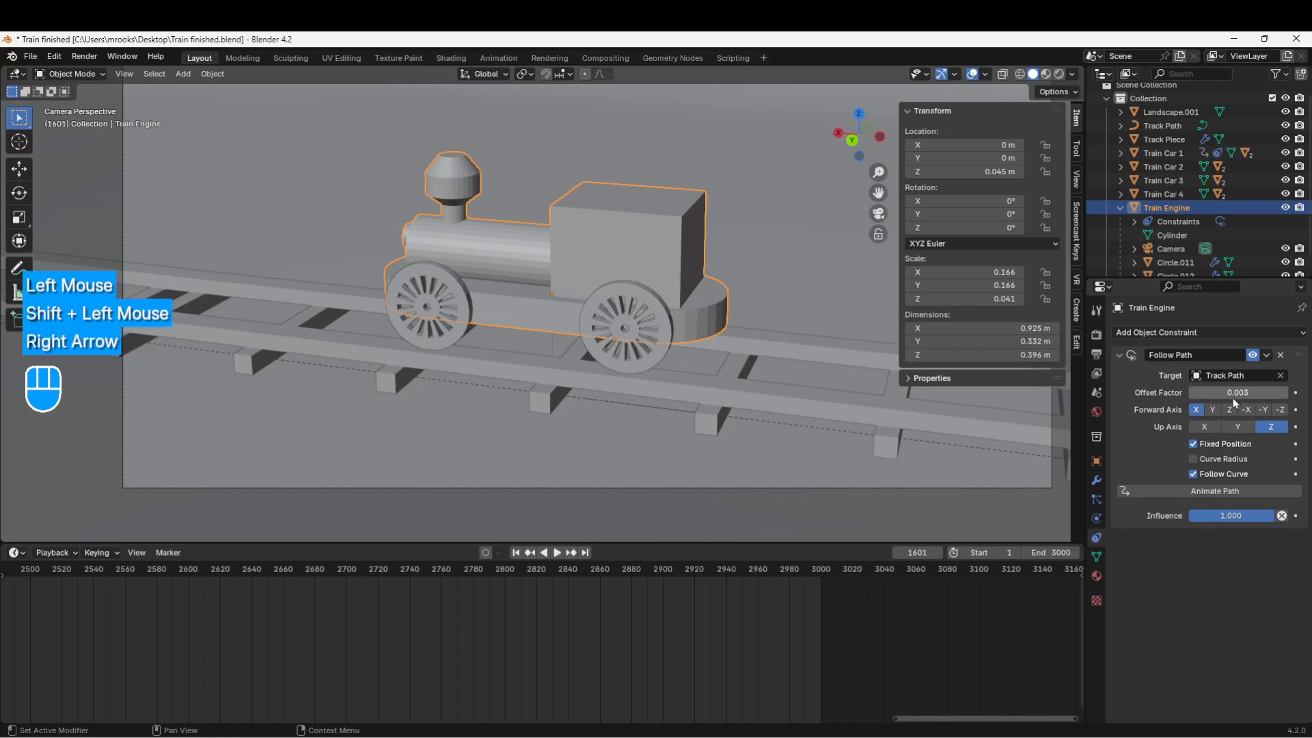
{"action": "left_click", "coordinate": [1237, 397]}
{"action": "key", "text": "Right"}
{"action": "left_click", "coordinate": [1248, 394]}
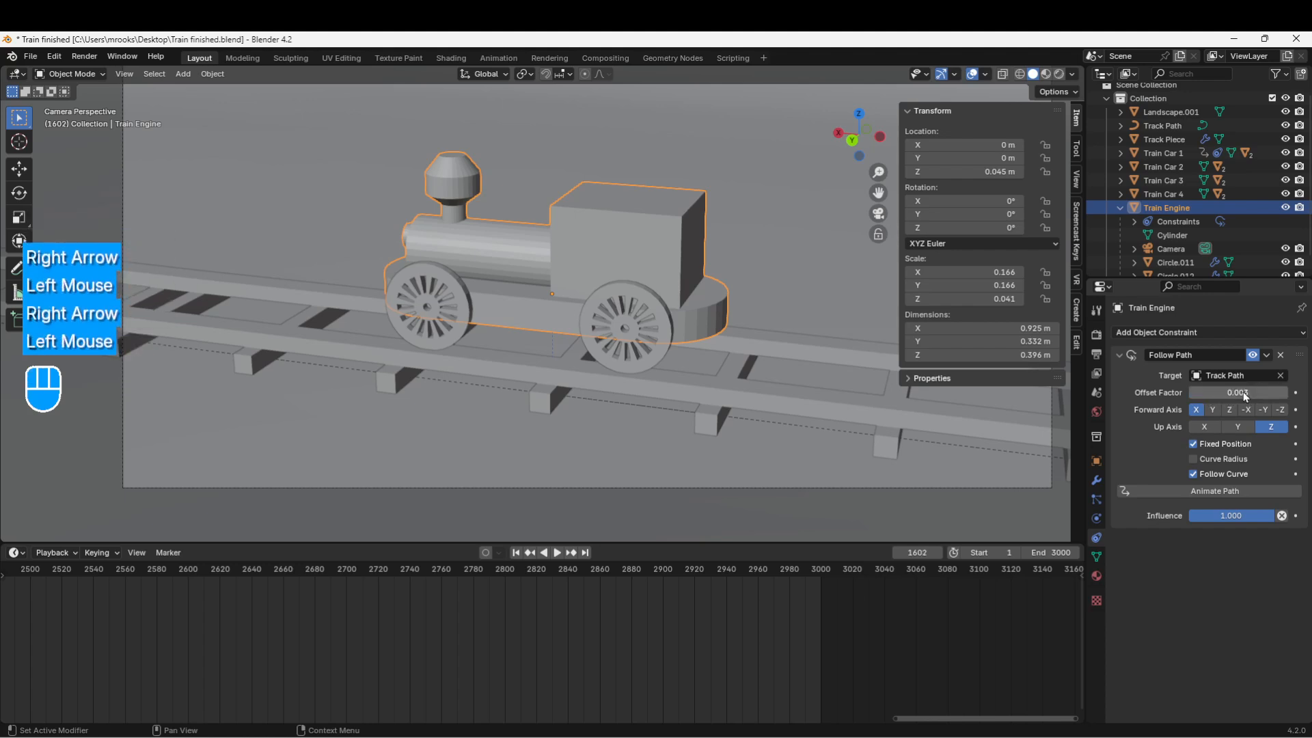
{"action": "left_click", "coordinate": [1240, 395]}
{"action": "left_click", "coordinate": [1237, 393]}
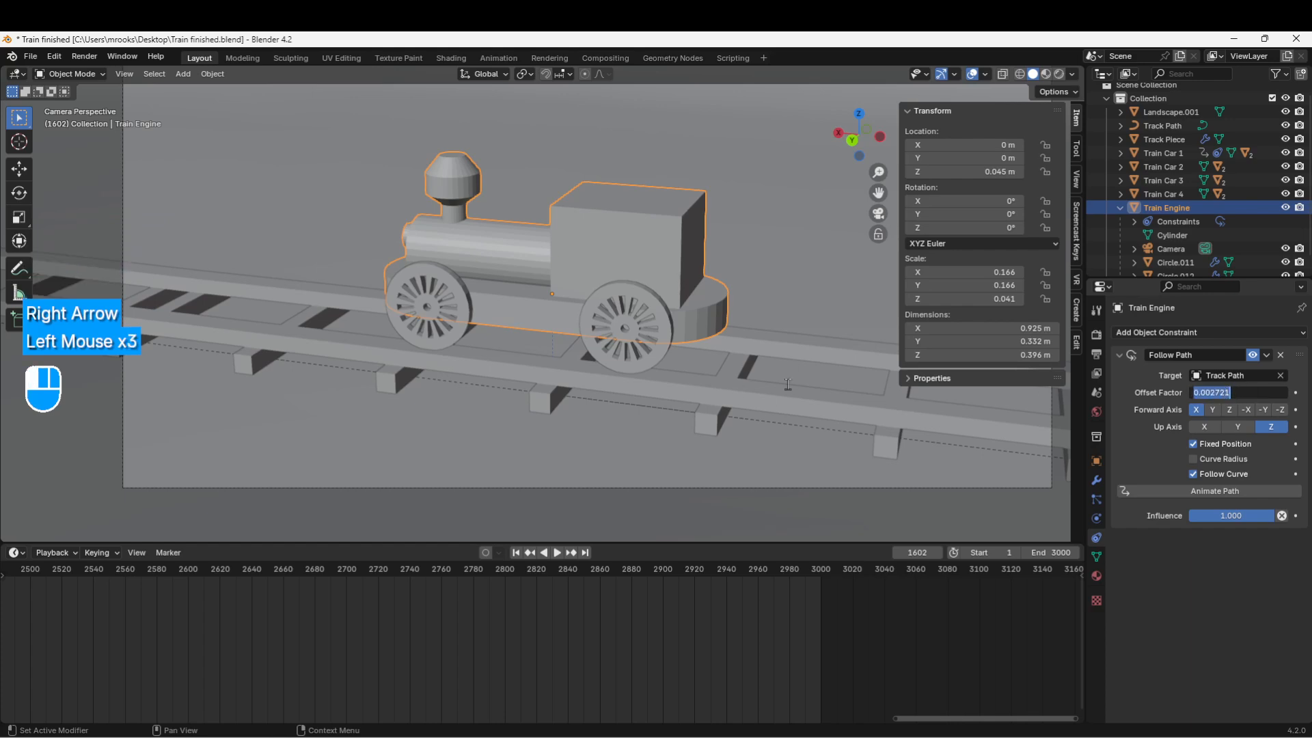
{"action": "key", "text": "Return"}
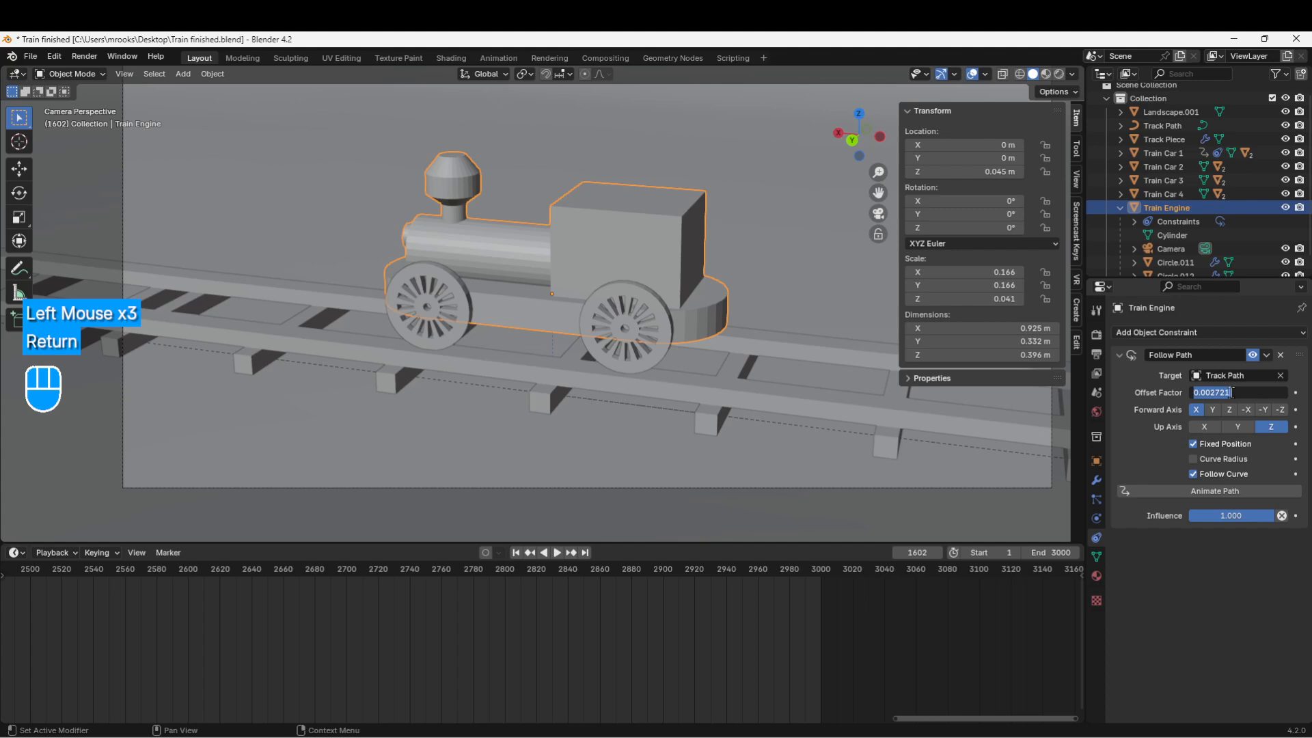
{"action": "left_click", "coordinate": [1233, 393]}
{"action": "key", "text": "Return"}
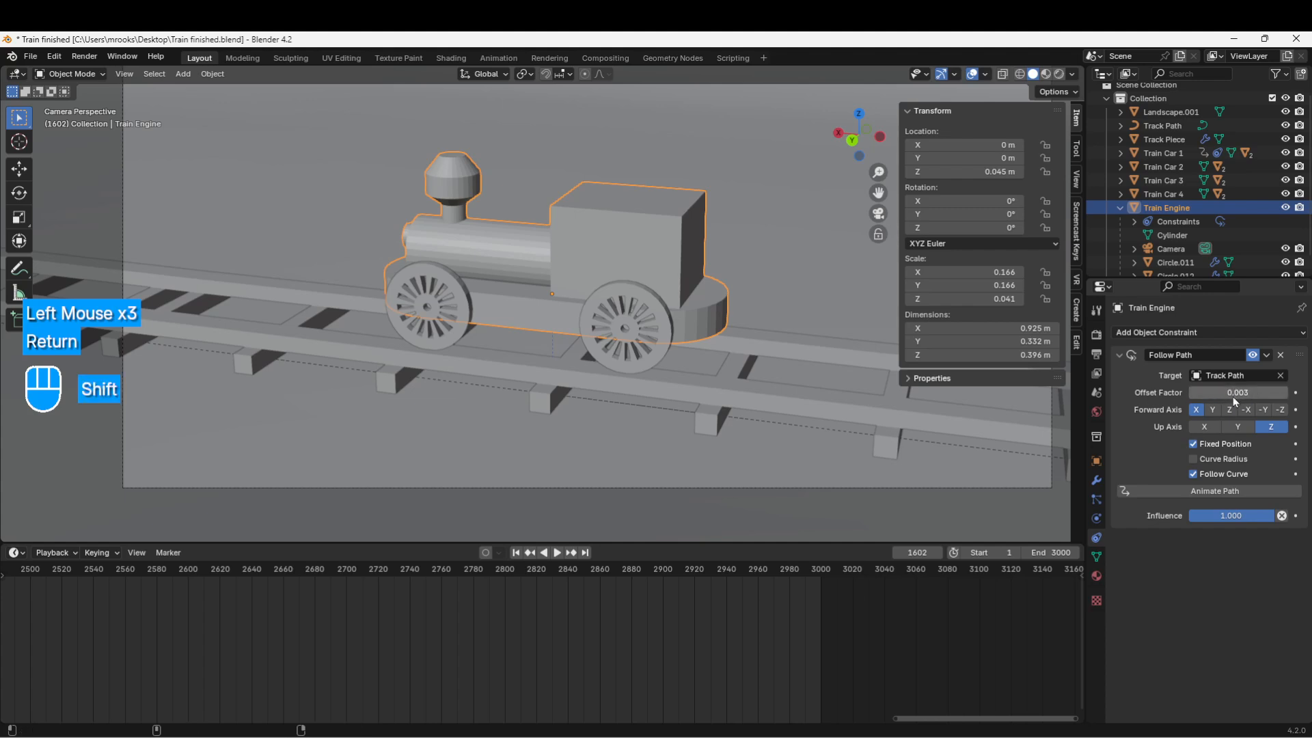
{"action": "mouse_move", "coordinate": [1233, 396]}
{"action": "left_mouse_down", "text": "shift"}
{"action": "mouse_move", "coordinate": [1203, 396]}
{"action": "mouse_move", "coordinate": [1254, 397]}
{"action": "left_mouse_up", "text": "shift"}
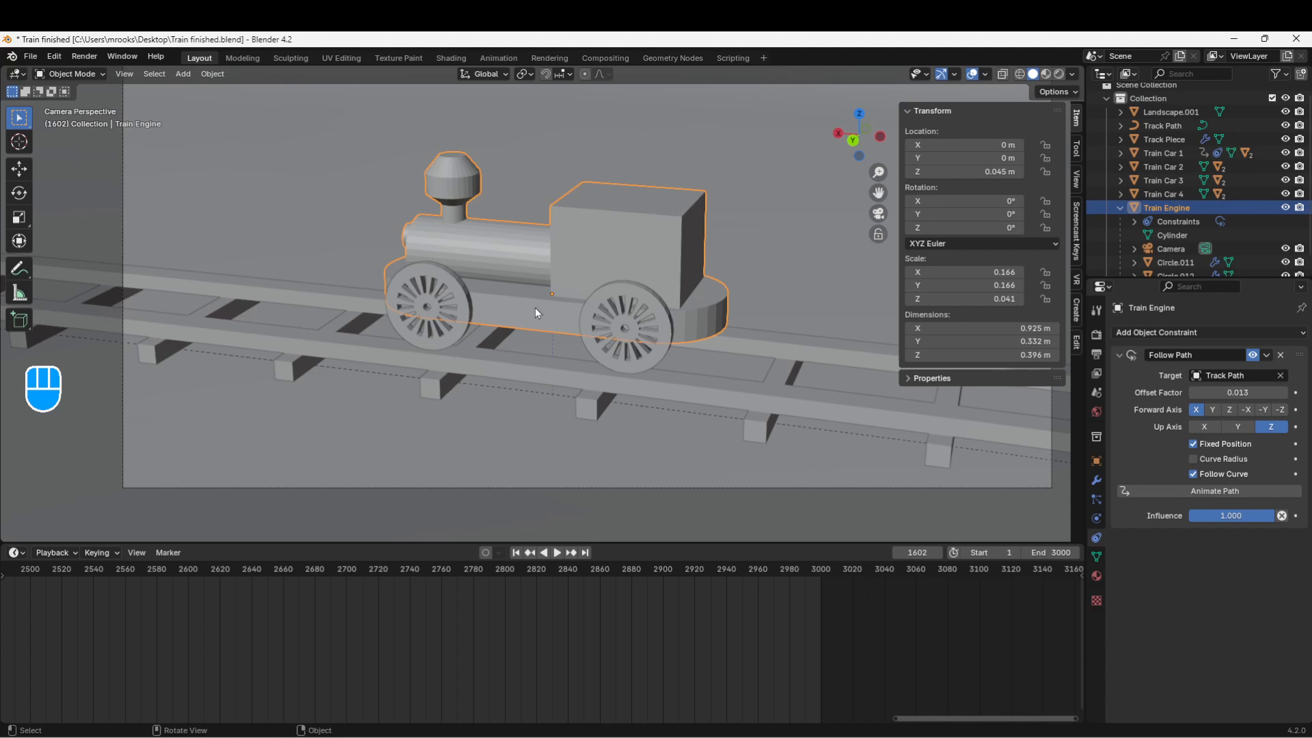
{"action": "left_click", "coordinate": [1245, 410]}
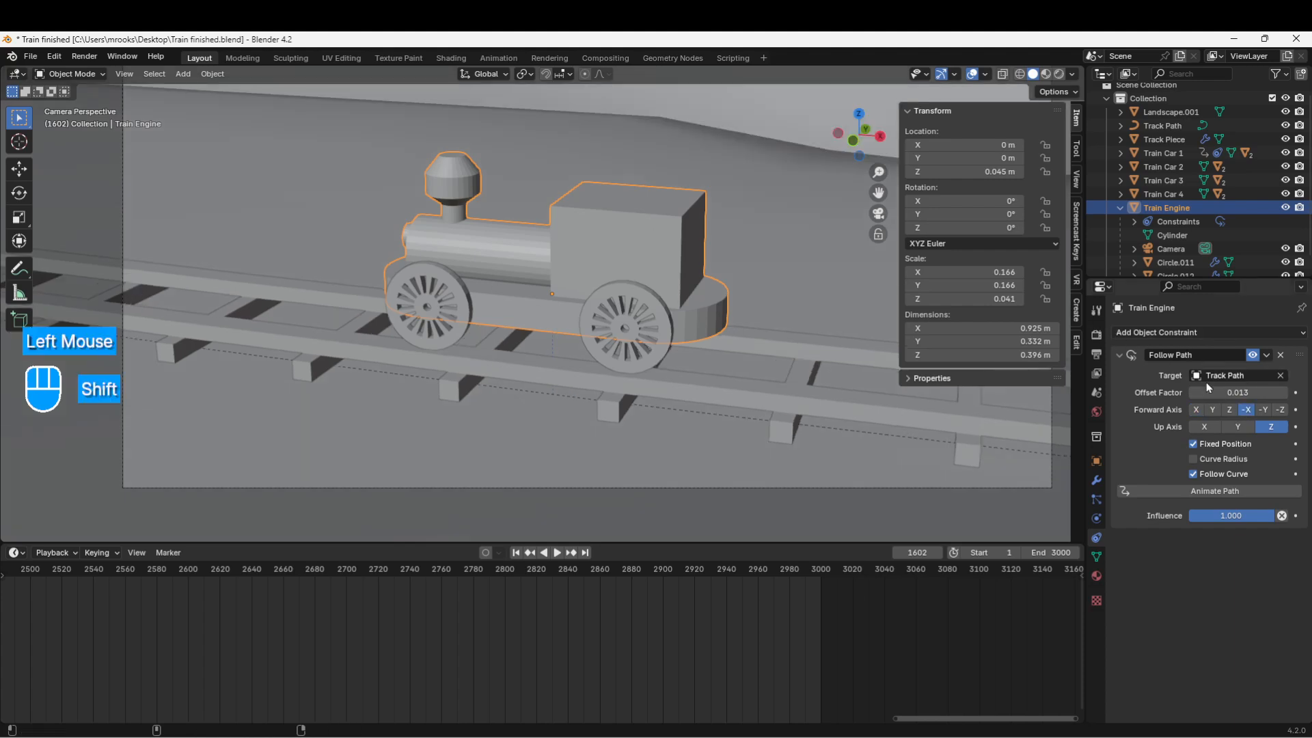
{"action": "left_click_drag", "start_coordinate": [1207, 387], "coordinate": [1245, 392], "text": "shift"}
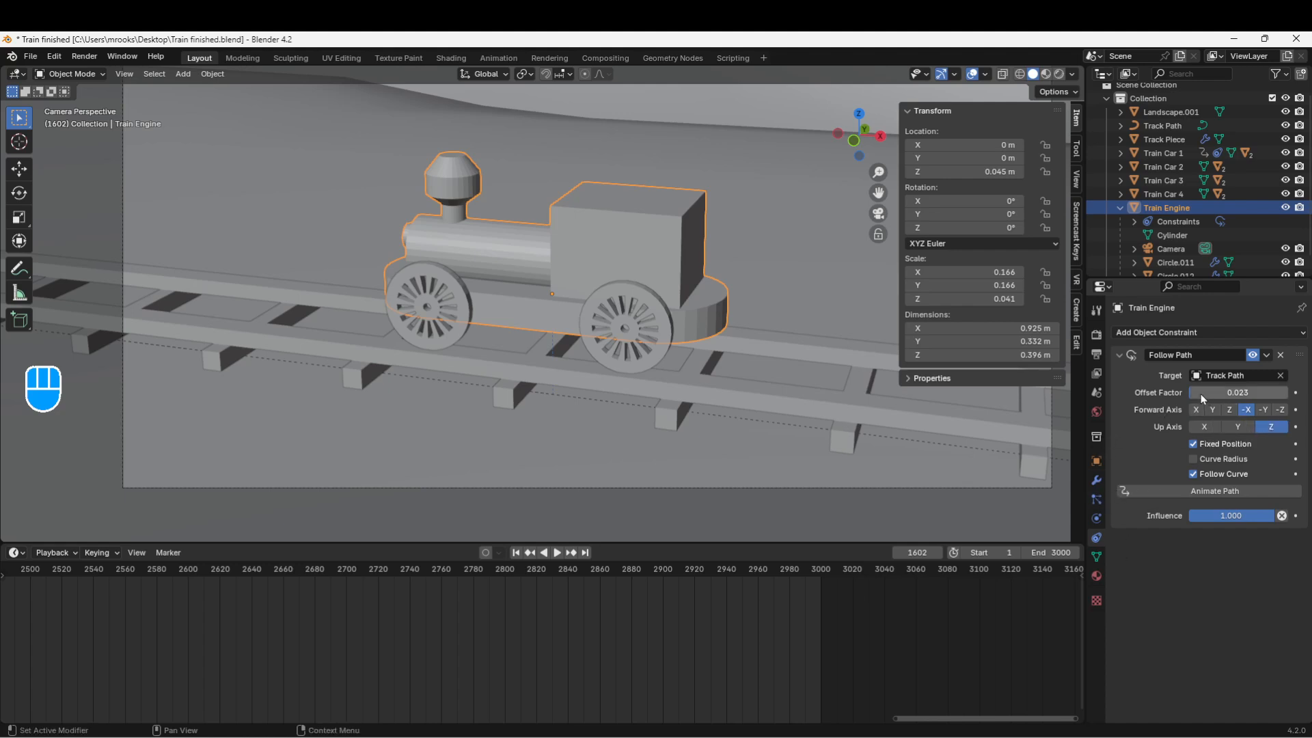
Step: Zoom out and pan to show the whole looping track
{"action": "scroll", "coordinate": [751, 371], "scroll_direction": "down", "scroll_amount": 2}
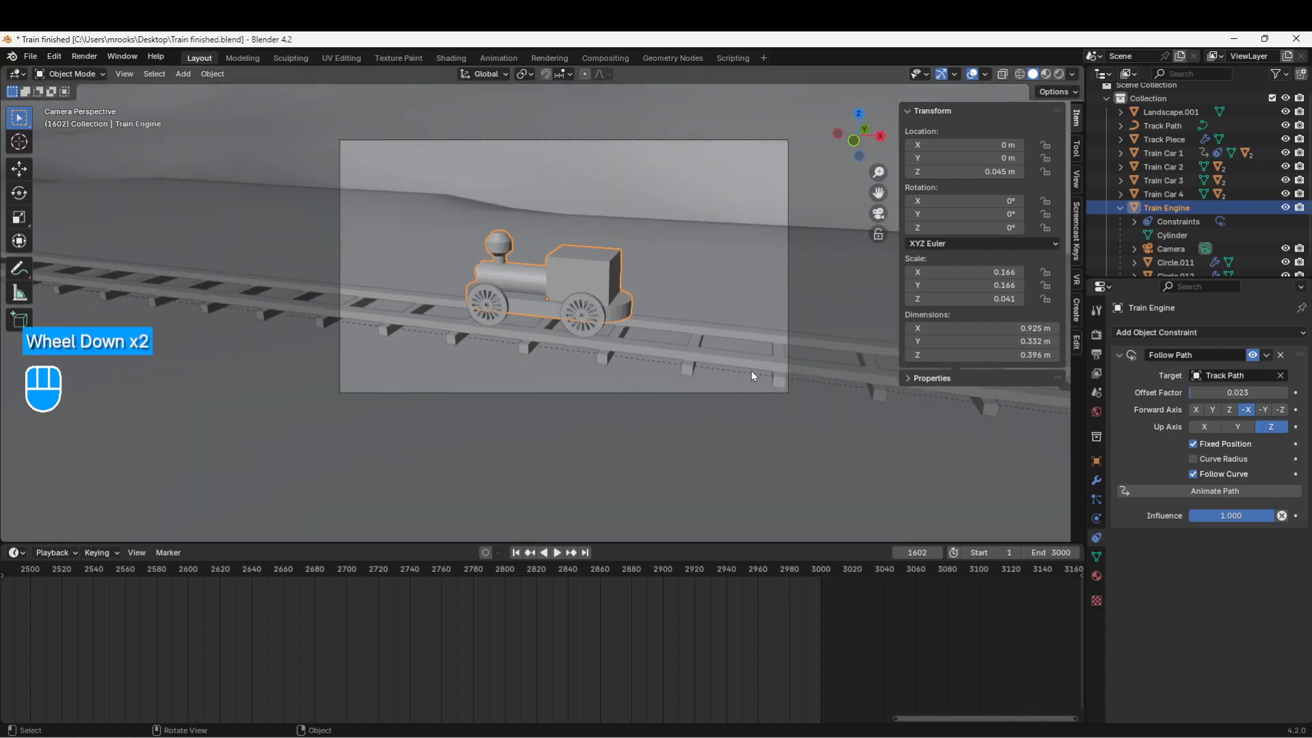
{"action": "scroll", "coordinate": [752, 371], "scroll_direction": "down", "scroll_amount": 2}
{"action": "middle_click_drag", "start_coordinate": [748, 369], "coordinate": [616, 453]}
{"action": "scroll", "coordinate": [714, 392], "scroll_direction": "down", "scroll_amount": 8}
{"action": "scroll", "coordinate": [716, 393], "scroll_direction": "down", "scroll_amount": 3}
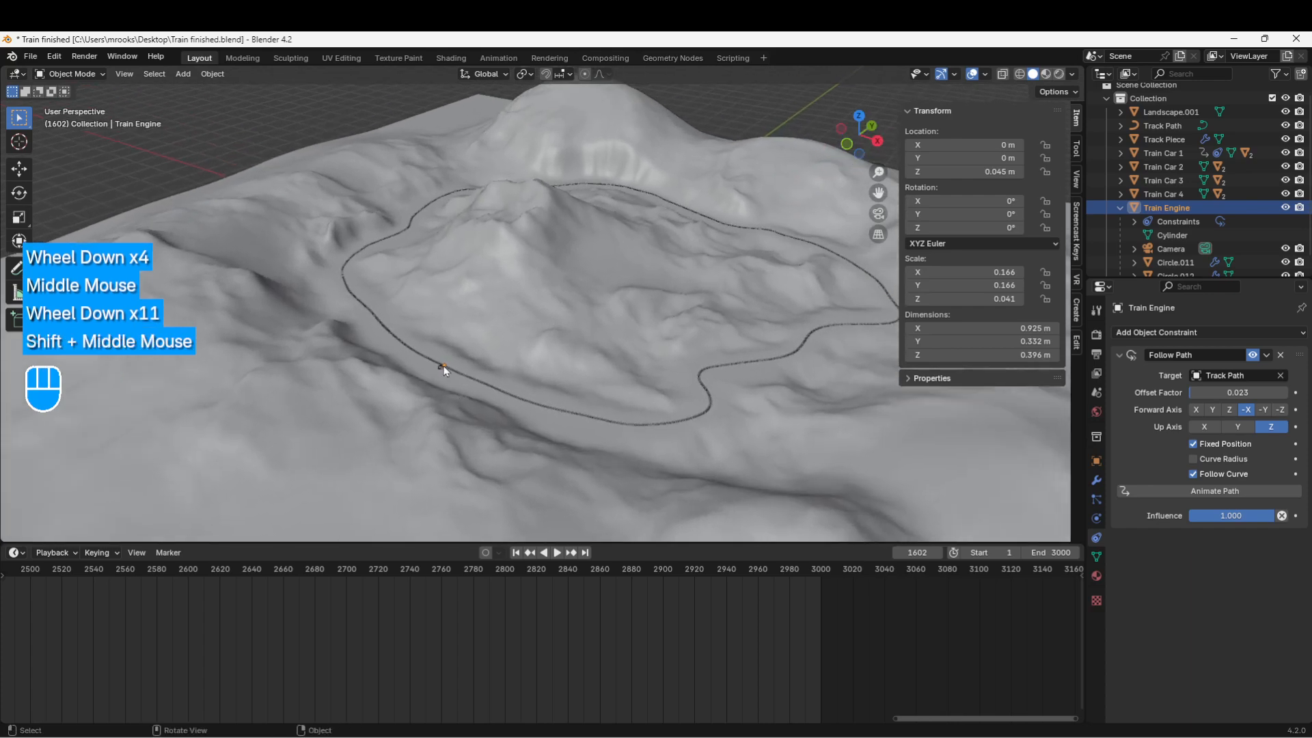
{"action": "scroll", "coordinate": [445, 372], "scroll_direction": "up", "scroll_amount": 2}
{"action": "middle_click_drag", "start_coordinate": [589, 382], "coordinate": [547, 415], "text": "shift"}
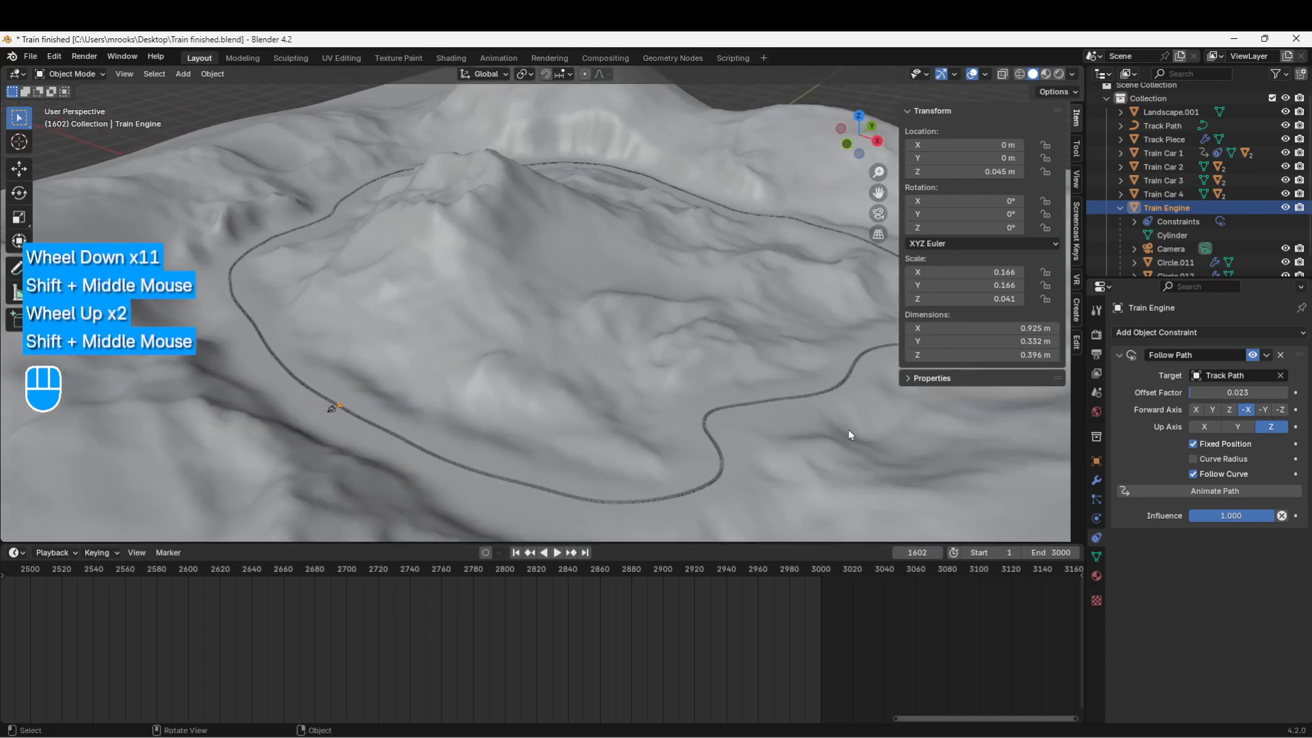
Step: Slide the engine along the track and set its Offset Factor to 1.000
{"action": "left_click_drag", "start_coordinate": [1204, 393], "coordinate": [1278, 393]}
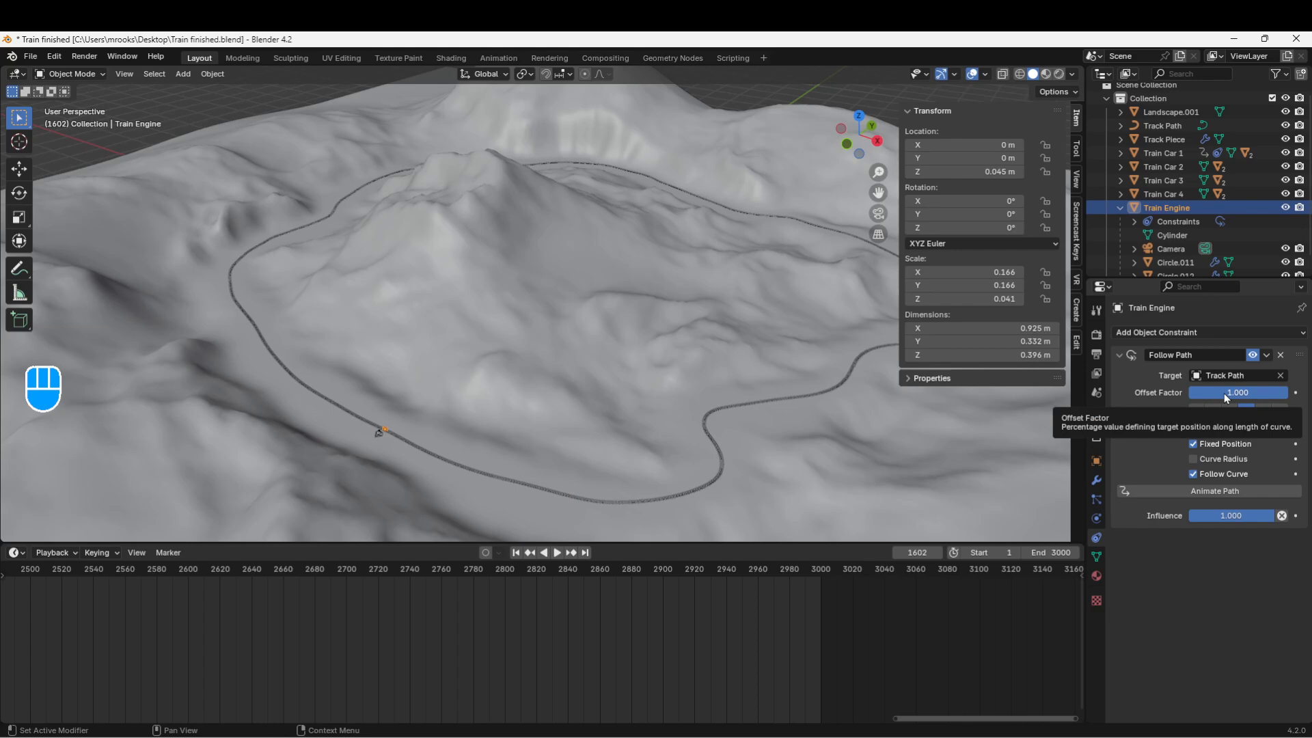
{"action": "left_click_drag", "start_coordinate": [1224, 393], "coordinate": [579, 445]}
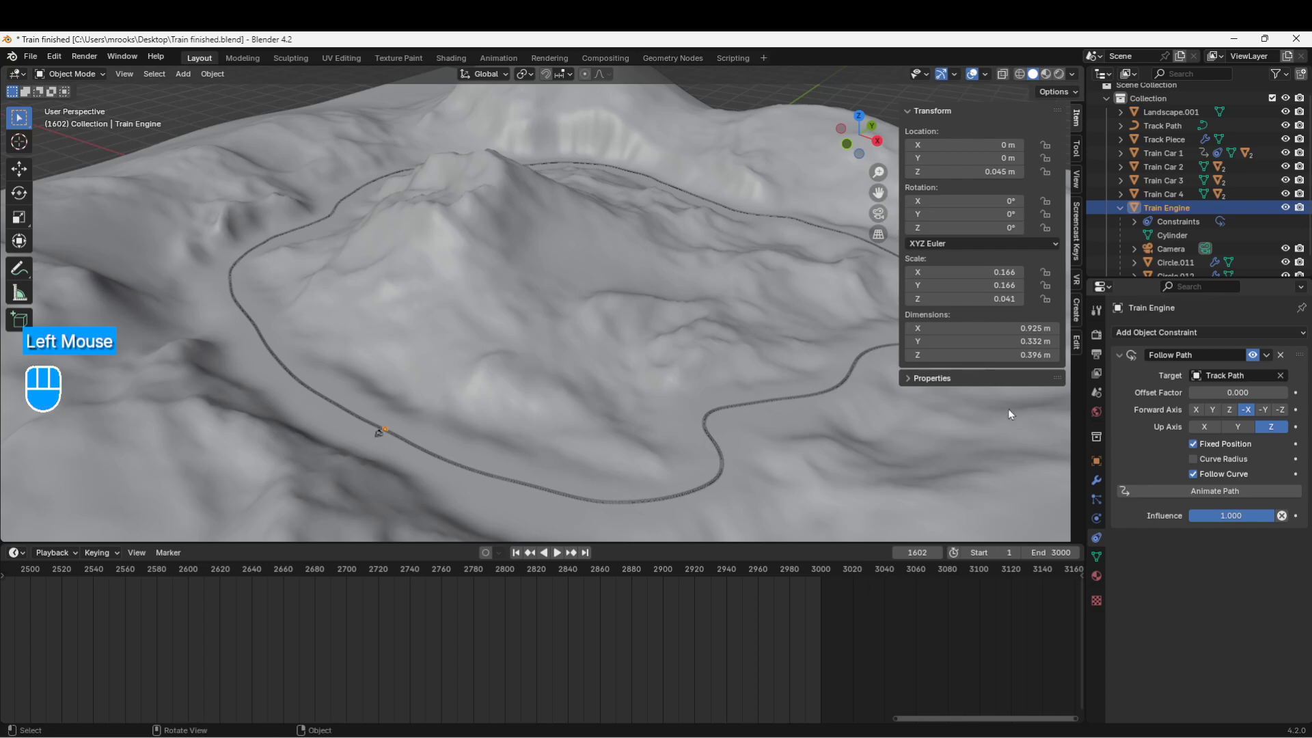
{"action": "left_click", "coordinate": [1222, 392]}
{"action": "type", "text": "1"}
{"action": "key", "text": "Return"}
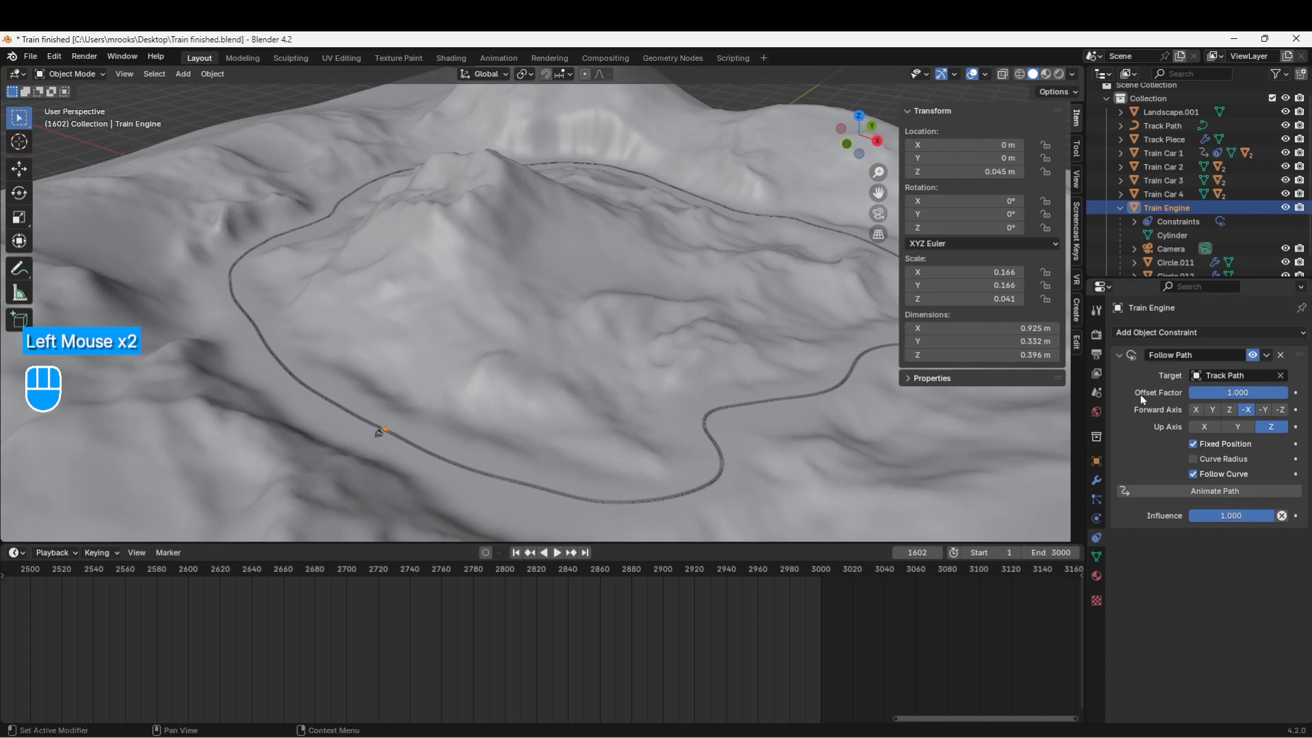
{"action": "left_click", "coordinate": [1225, 394]}
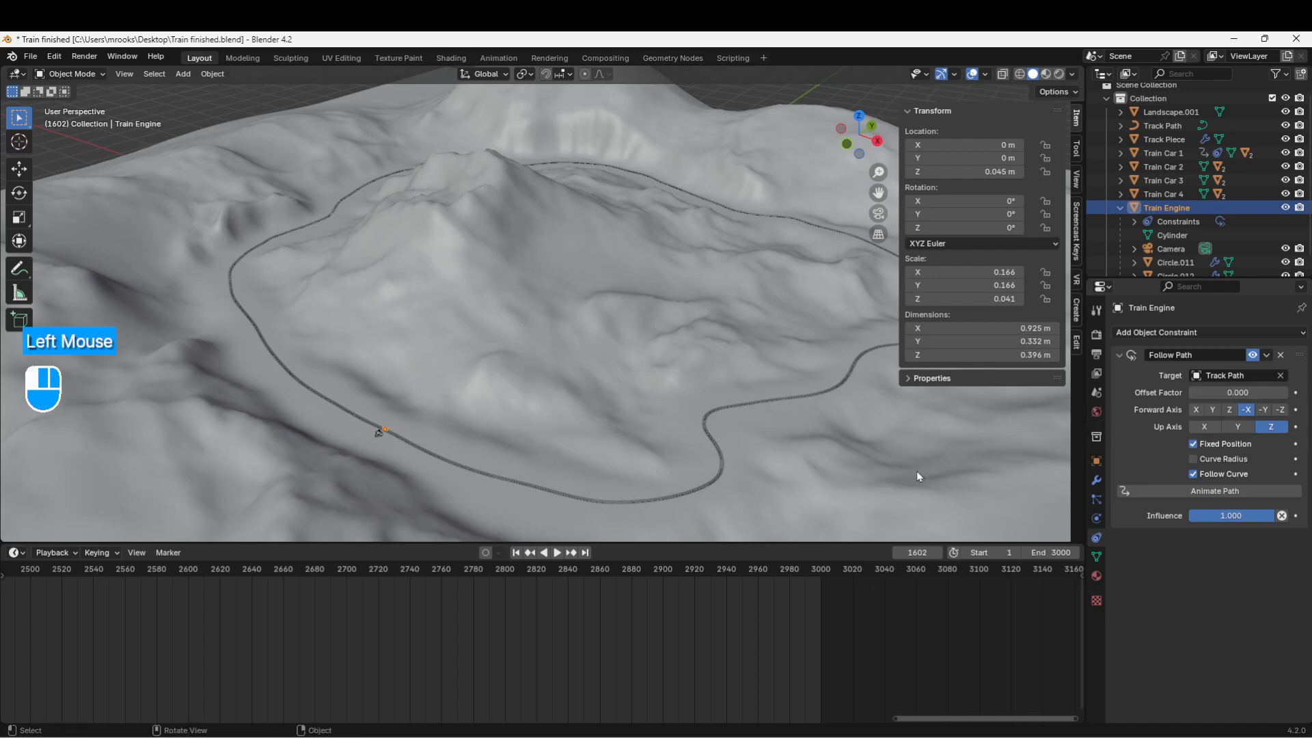
{"action": "left_click", "coordinate": [1225, 393]}
{"action": "key", "text": "Return"}
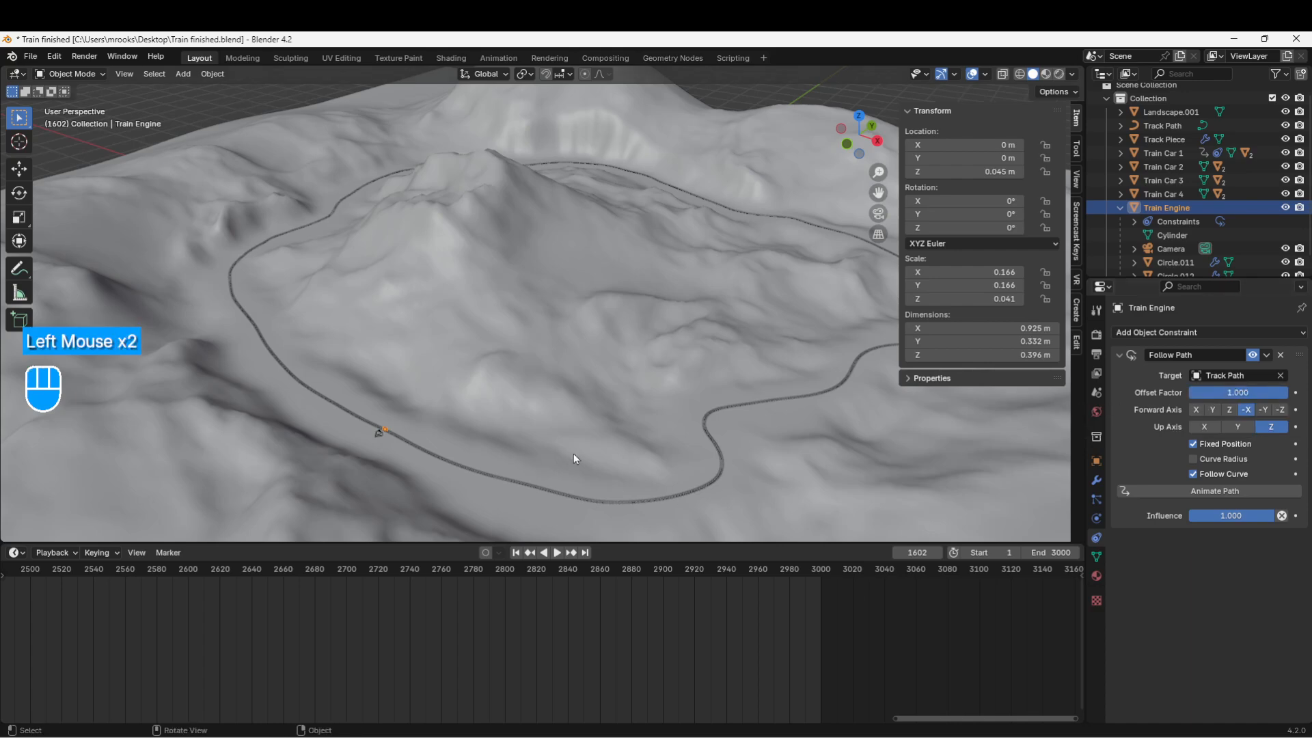
Step: Set Offset Factor to 0.500, then drag it back to 0.000
{"action": "left_click", "coordinate": [1221, 393]}
{"action": "type", "text": ".5"}
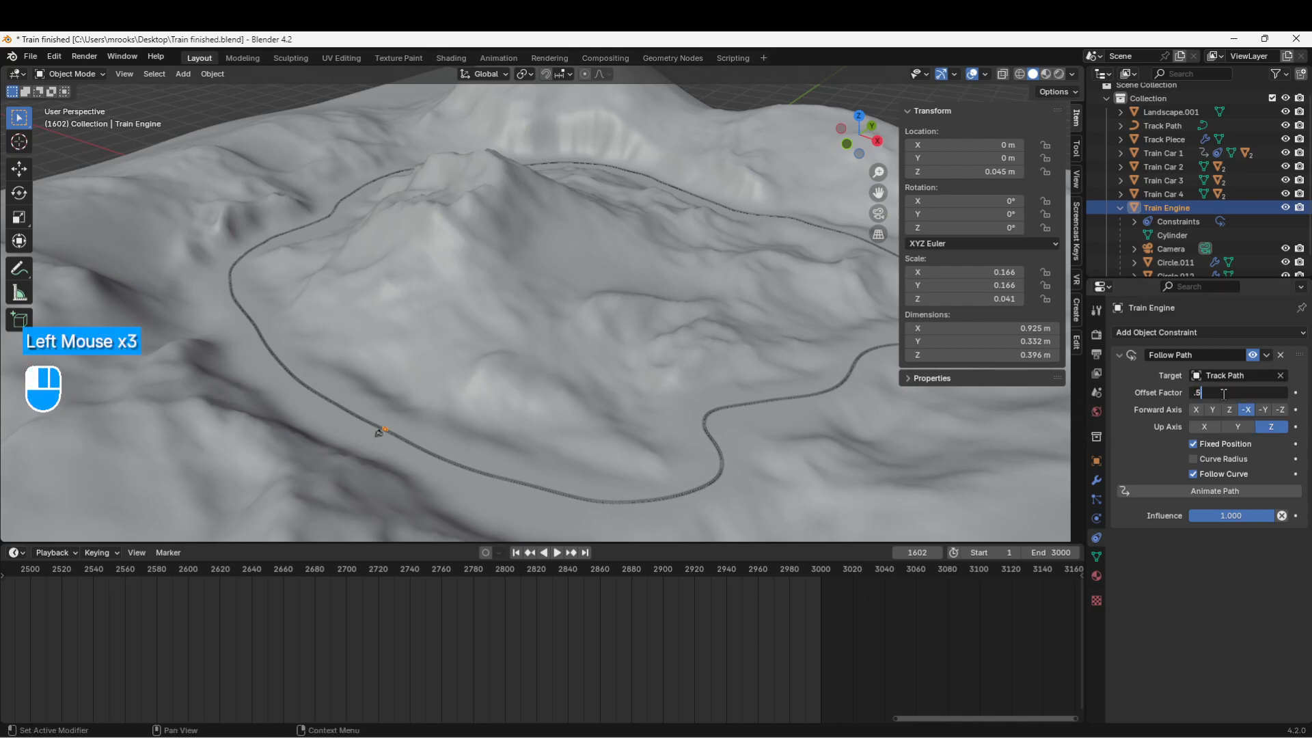
{"action": "key", "text": "Return"}
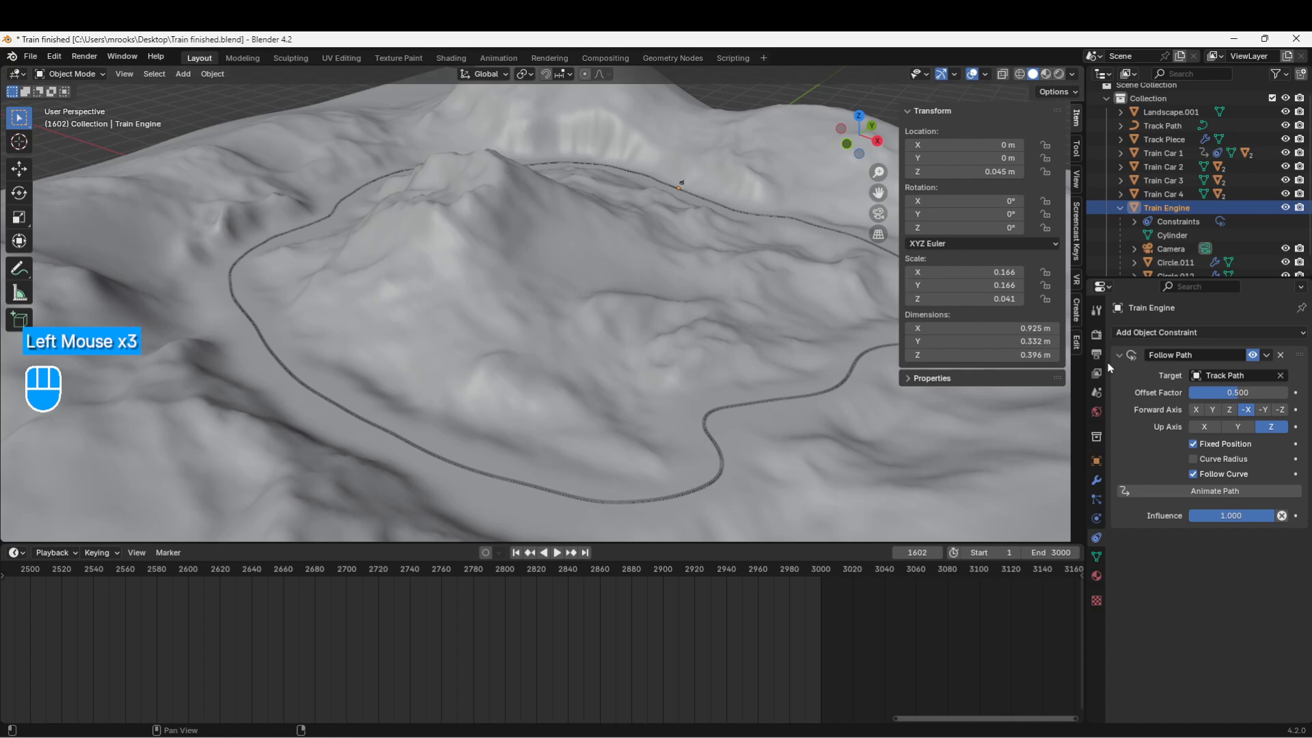
{"action": "left_click_drag", "start_coordinate": [1242, 394], "coordinate": [1189, 394]}
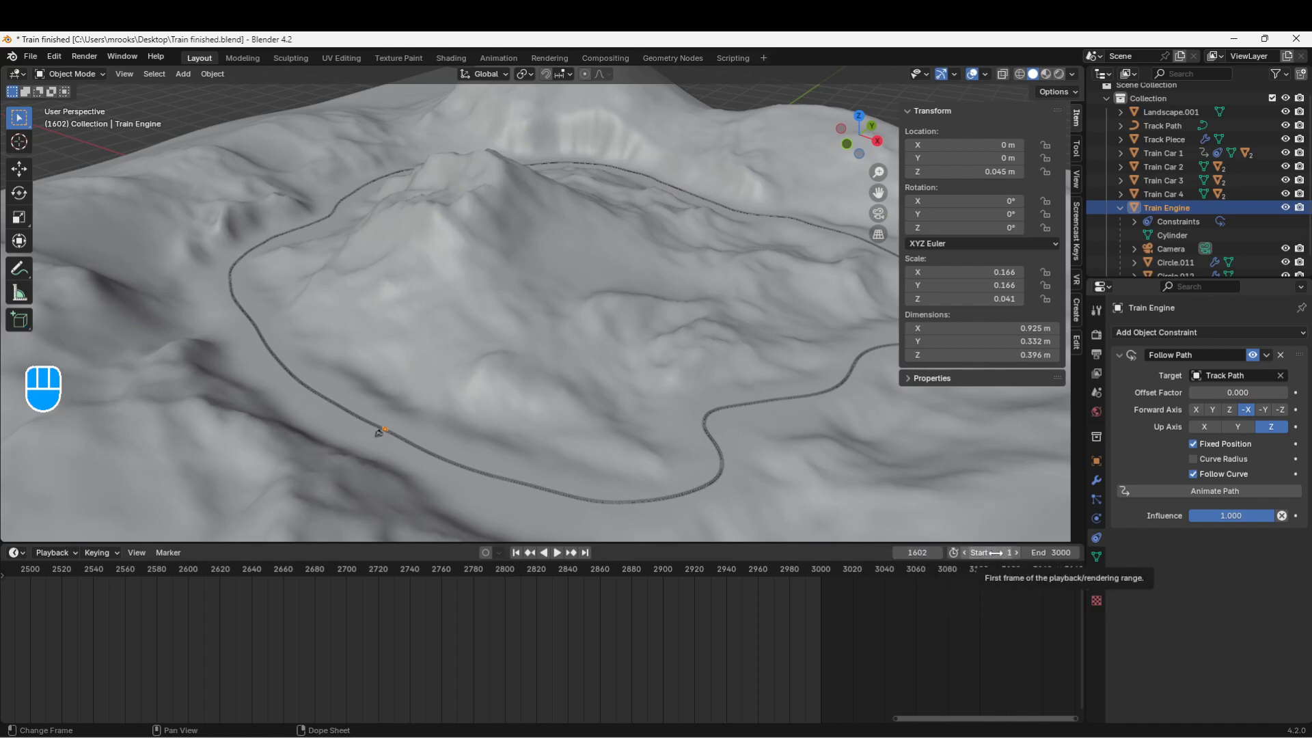
Step: Enlarge the 3D view and keep the frame range at 1–3000 after briefly trying an end of 250
{"action": "left_click_drag", "start_coordinate": [890, 545], "coordinate": [866, 627]}
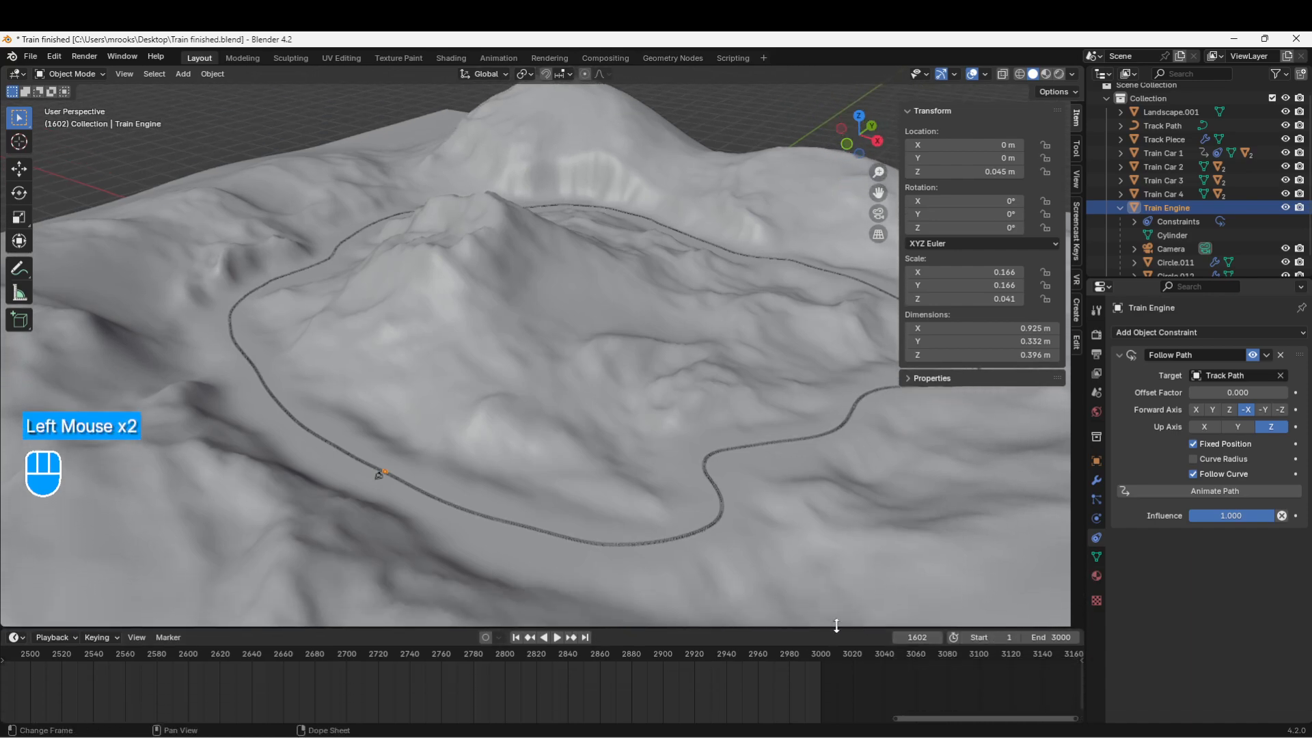
{"action": "left_click", "coordinate": [997, 636]}
{"action": "key", "text": "Return"}
{"action": "left_click", "coordinate": [1051, 637]}
{"action": "type", "text": "250"}
{"action": "key", "text": "Return"}
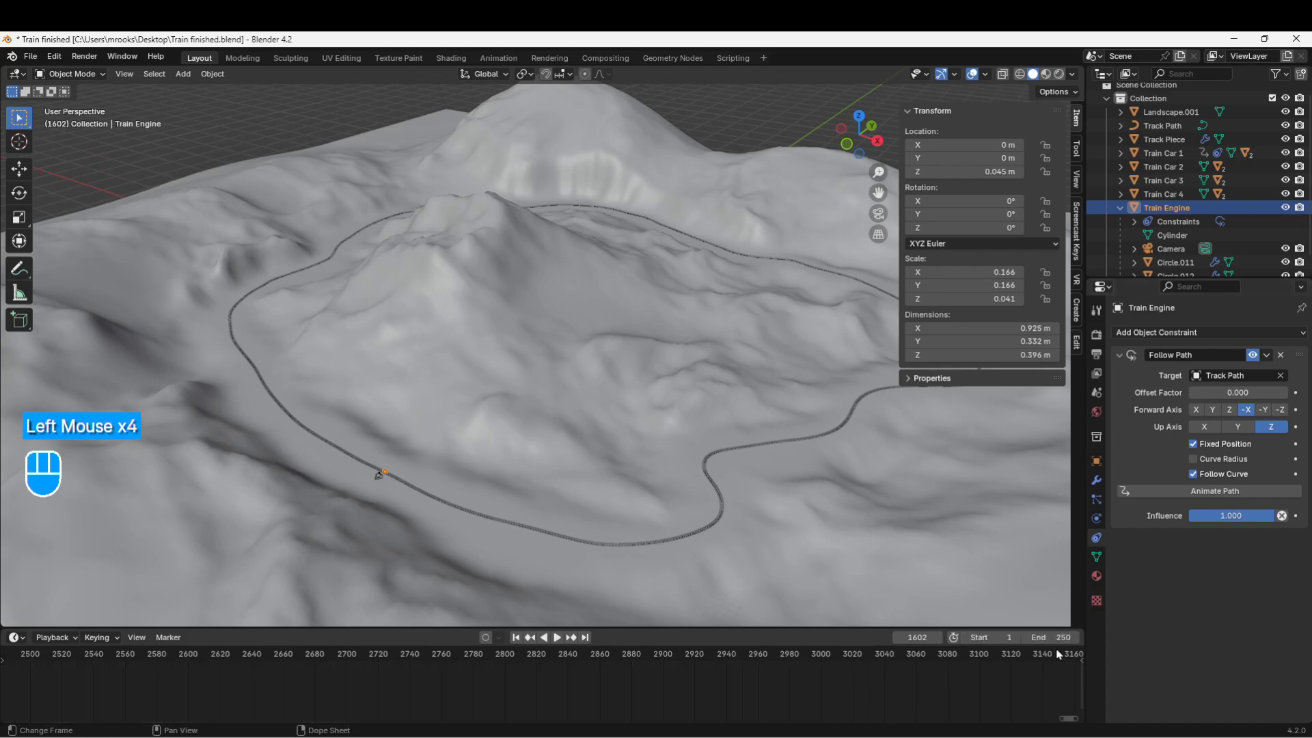
{"action": "left_click", "coordinate": [1043, 637]}
{"action": "type", "text": "3000"}
{"action": "key", "text": "Return"}
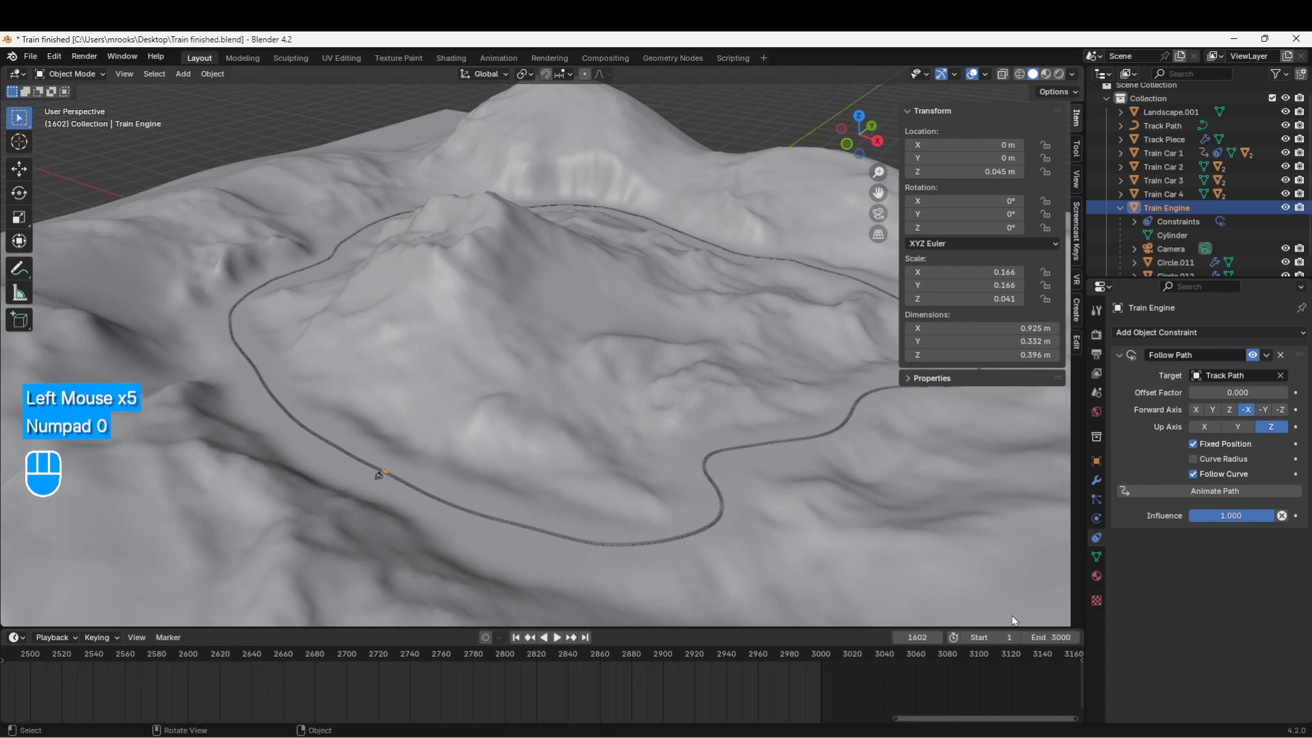
{"action": "left_click", "coordinate": [1065, 637]}
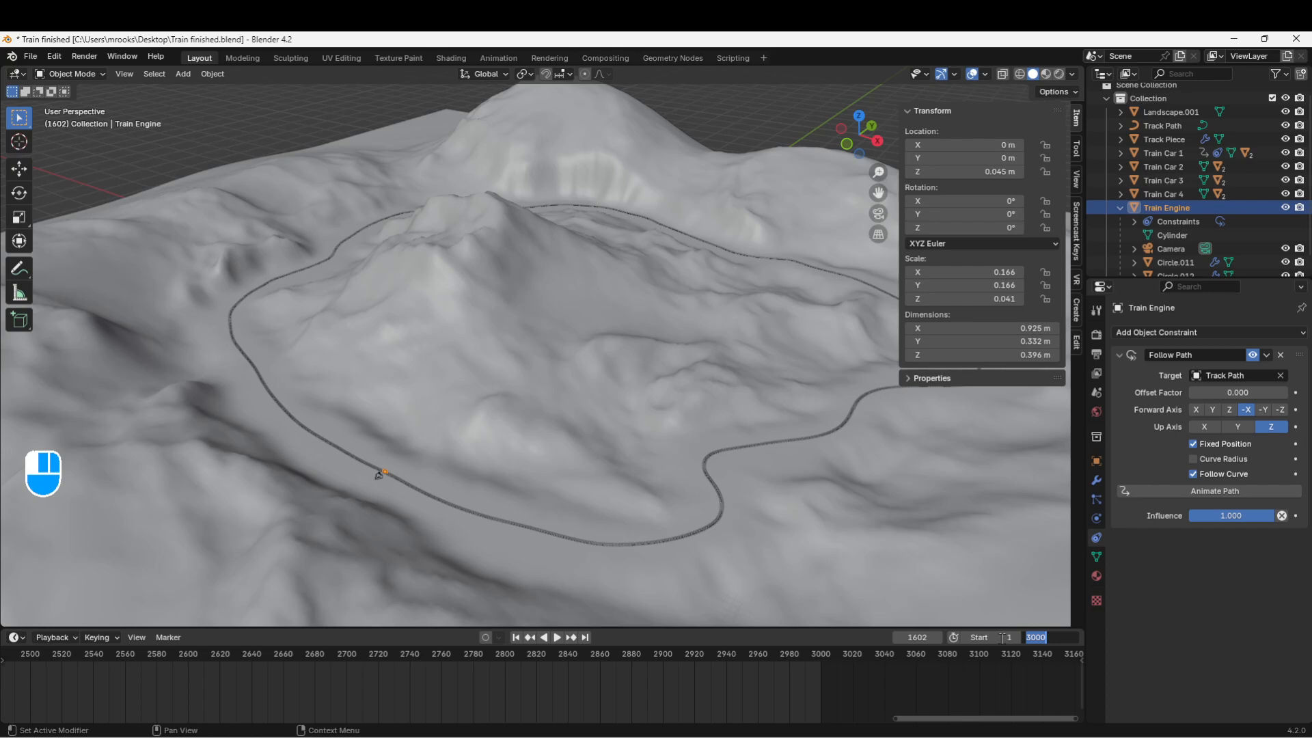
{"action": "key", "text": "Return"}
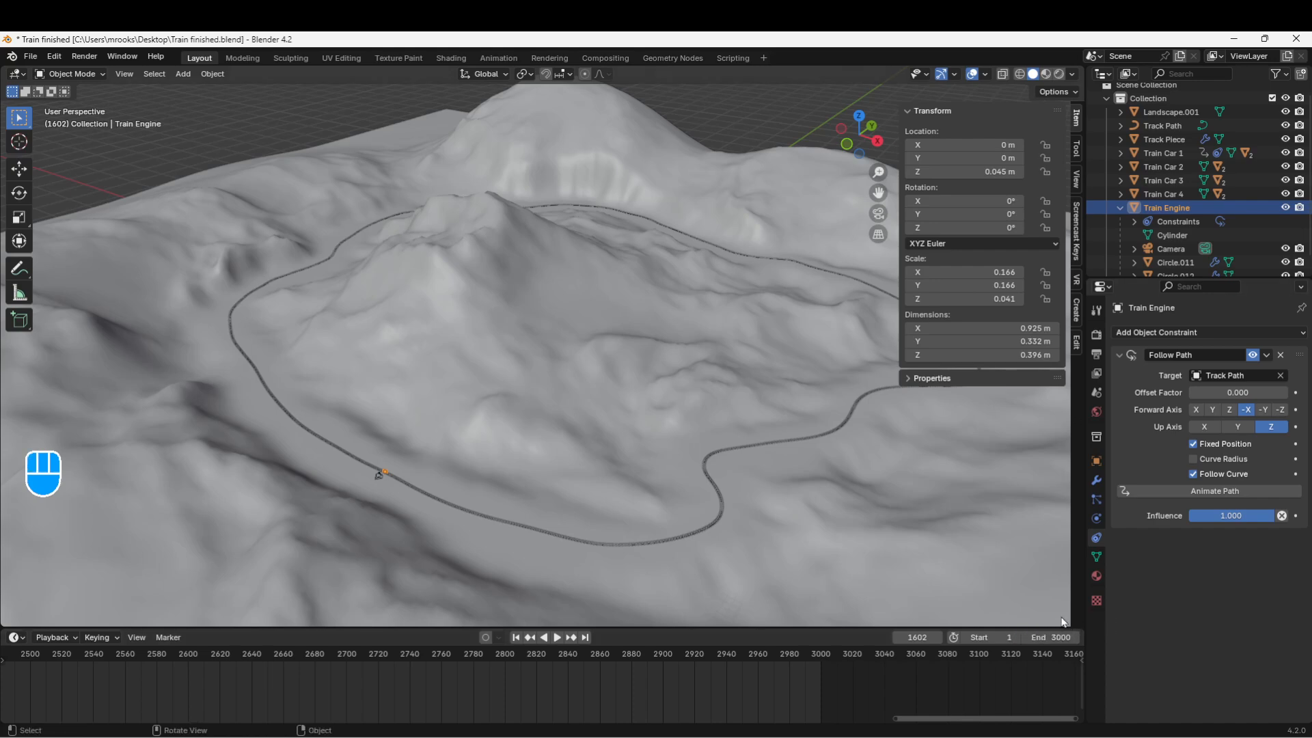
Step: Set the current frame to 1
{"action": "key", "text": "KP_1"}
{"action": "left_click", "coordinate": [911, 638]}
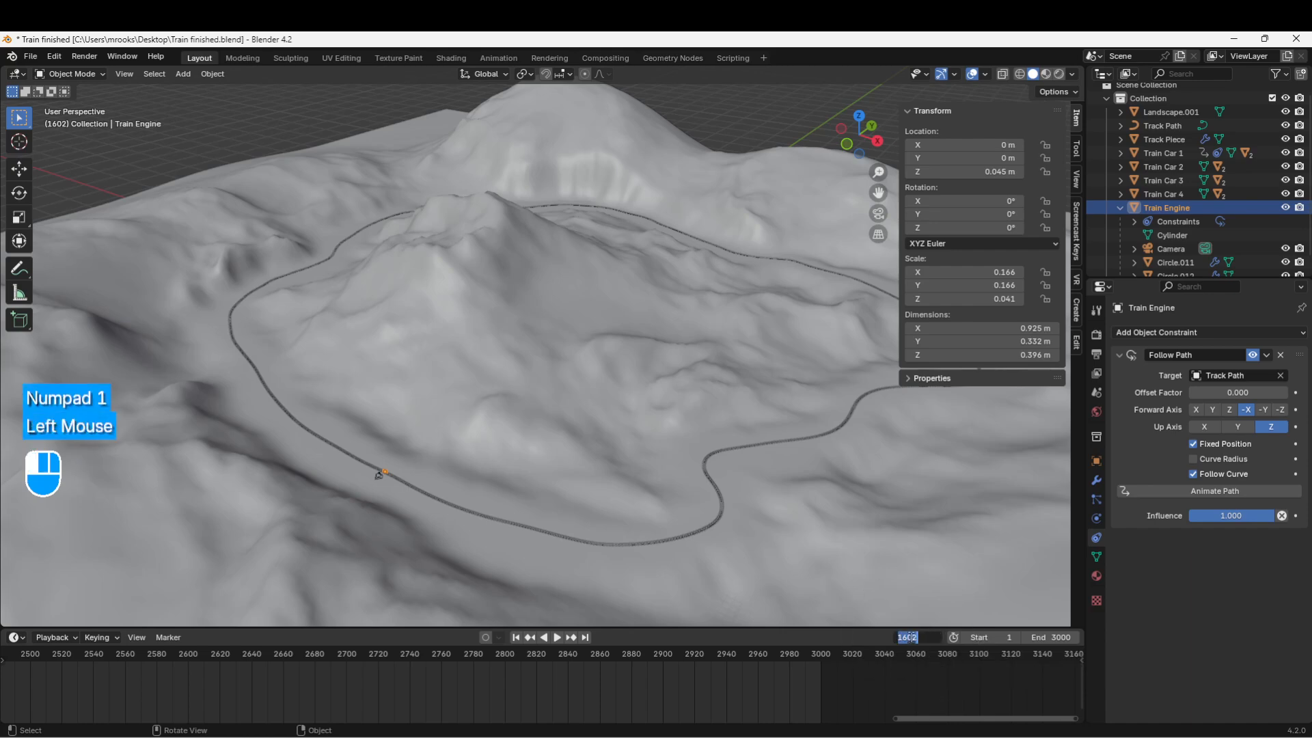
{"action": "type", "text": "1"}
{"action": "key", "text": "Return"}
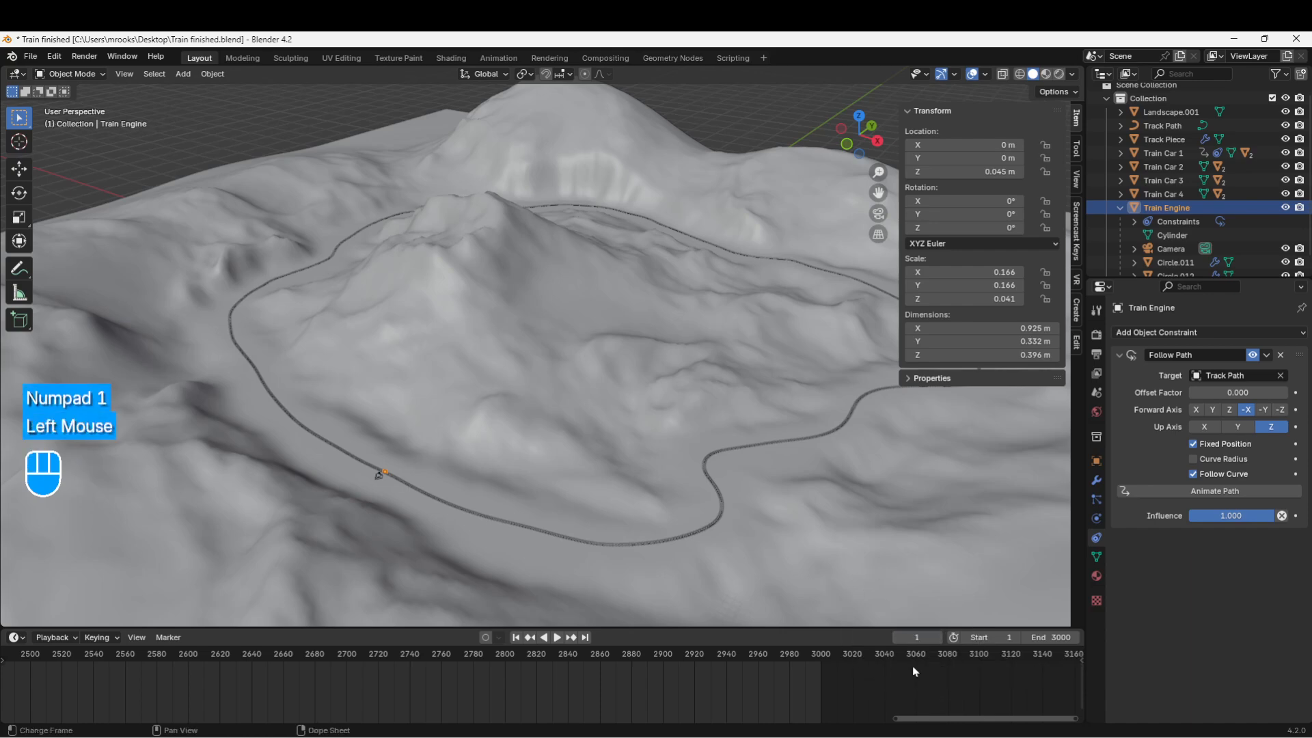
{"action": "key", "text": "ctrl"}
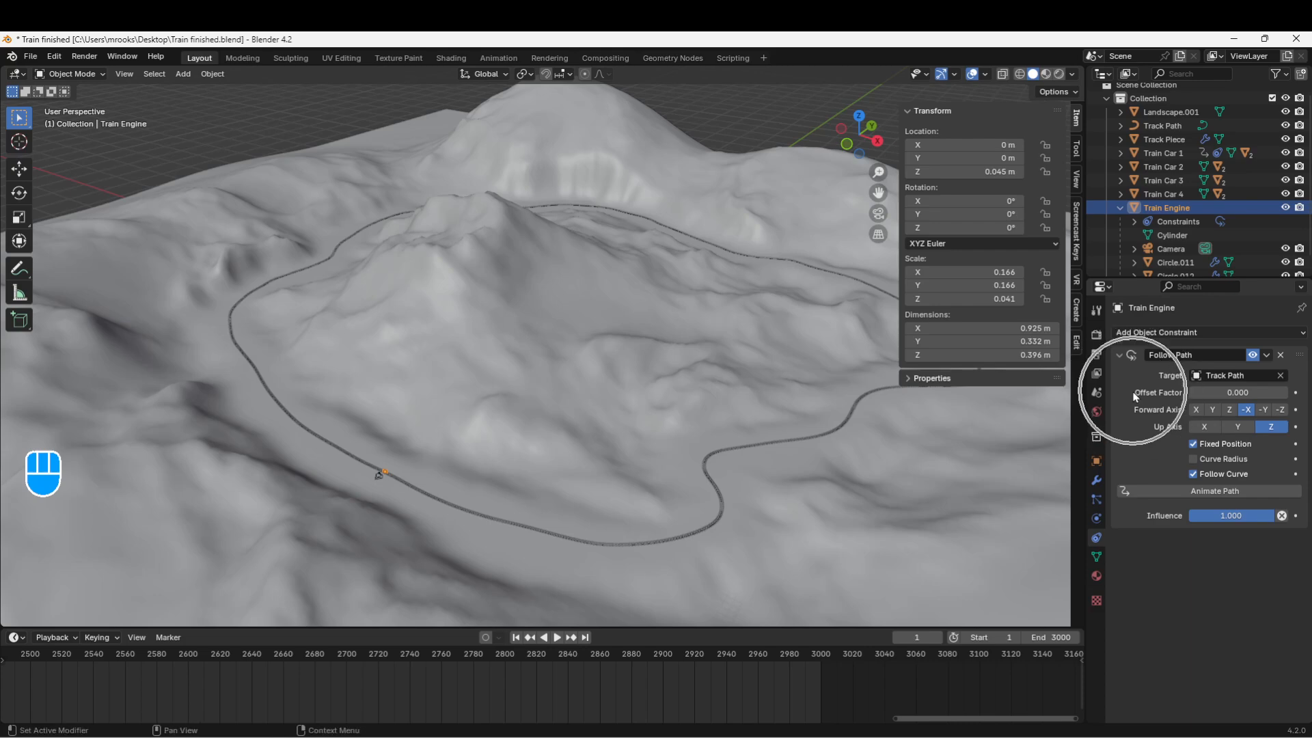
Step: Set the Train Engine's Follow Path Offset Factor to 0 and insert a keyframe on it
{"action": "left_click", "coordinate": [1228, 392]}
{"action": "type", "text": "0"}
{"action": "key", "text": "Return"}
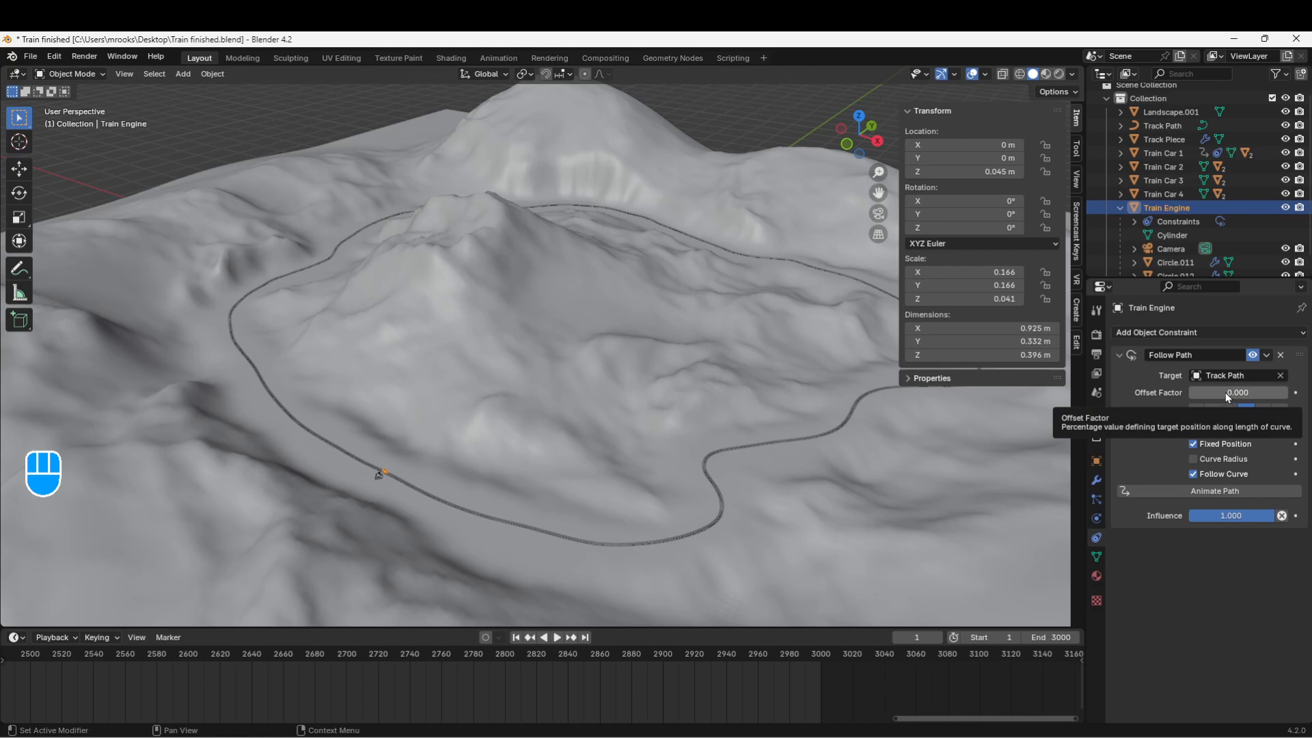
{"action": "key", "text": "i"}
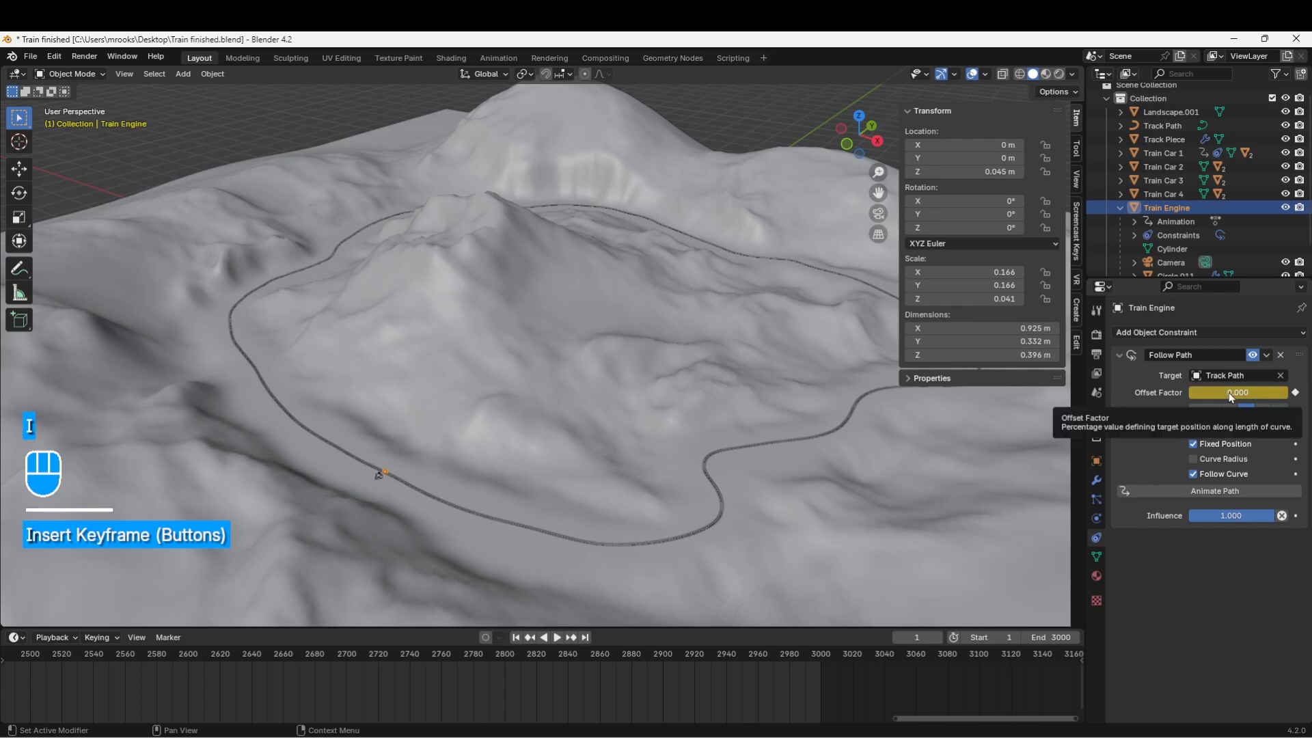
Step: Pan the timeline toward frame 1, keep the Train Engine selected and enlarge the timeline
{"action": "scroll", "coordinate": [514, 693], "scroll_direction": "down", "scroll_amount": 4}
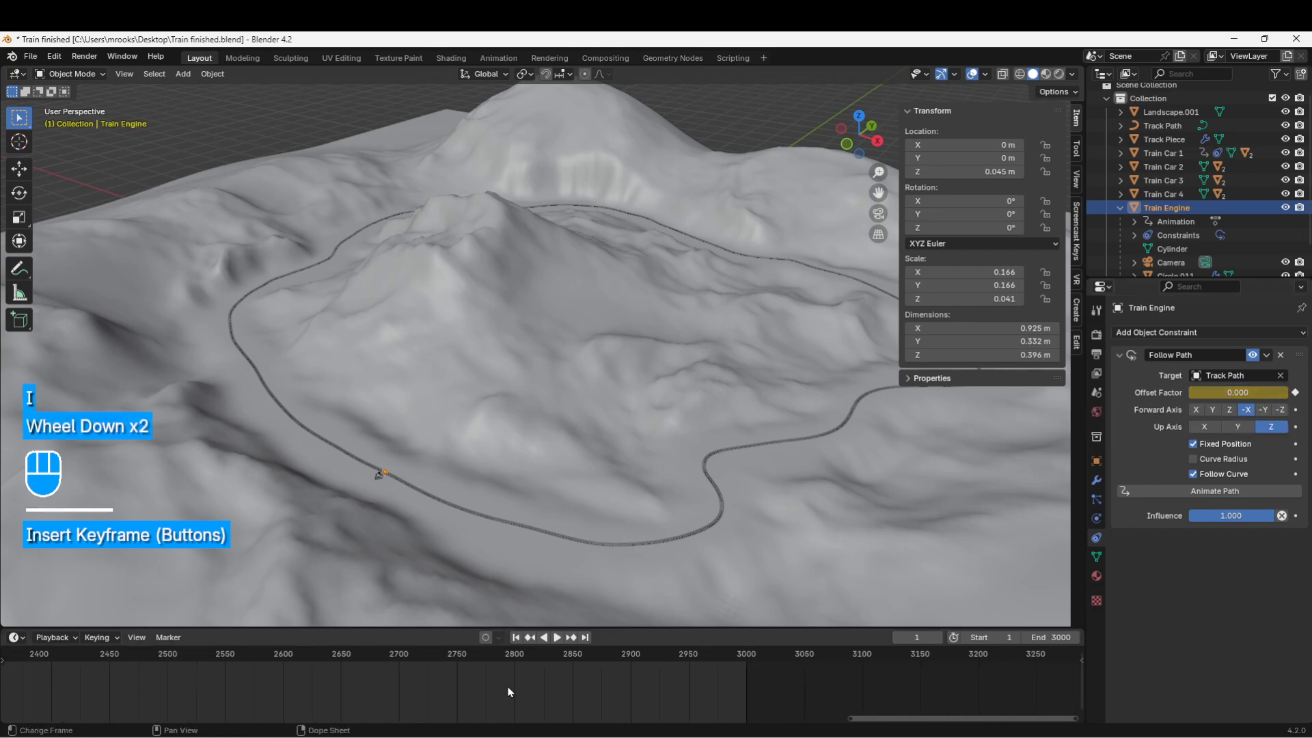
{"action": "scroll", "coordinate": [406, 695], "scroll_direction": "down", "scroll_amount": 5}
{"action": "middle_click_drag", "start_coordinate": [405, 695], "coordinate": [637, 671]}
{"action": "scroll", "coordinate": [448, 691], "scroll_direction": "down", "scroll_amount": 3}
{"action": "middle_click_drag", "start_coordinate": [445, 691], "coordinate": [416, 691]}
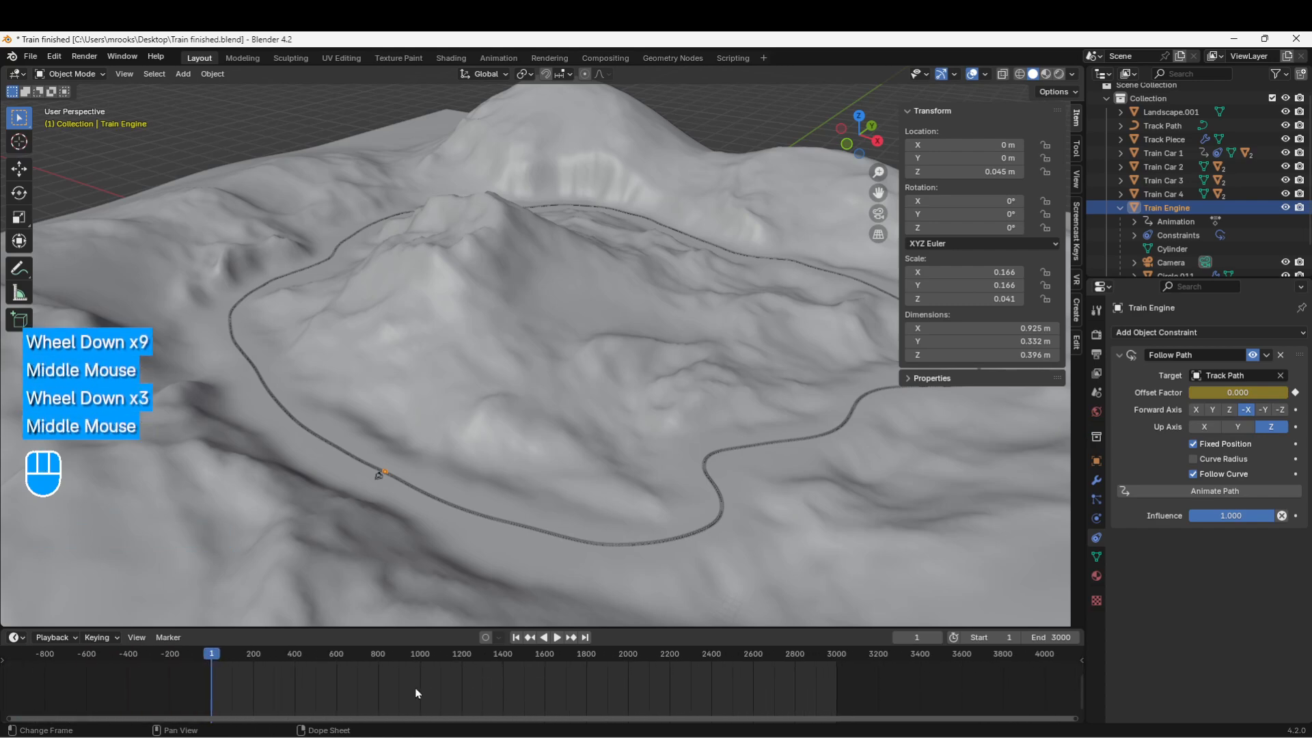
{"action": "scroll", "coordinate": [269, 682], "scroll_direction": "up", "scroll_amount": 2}
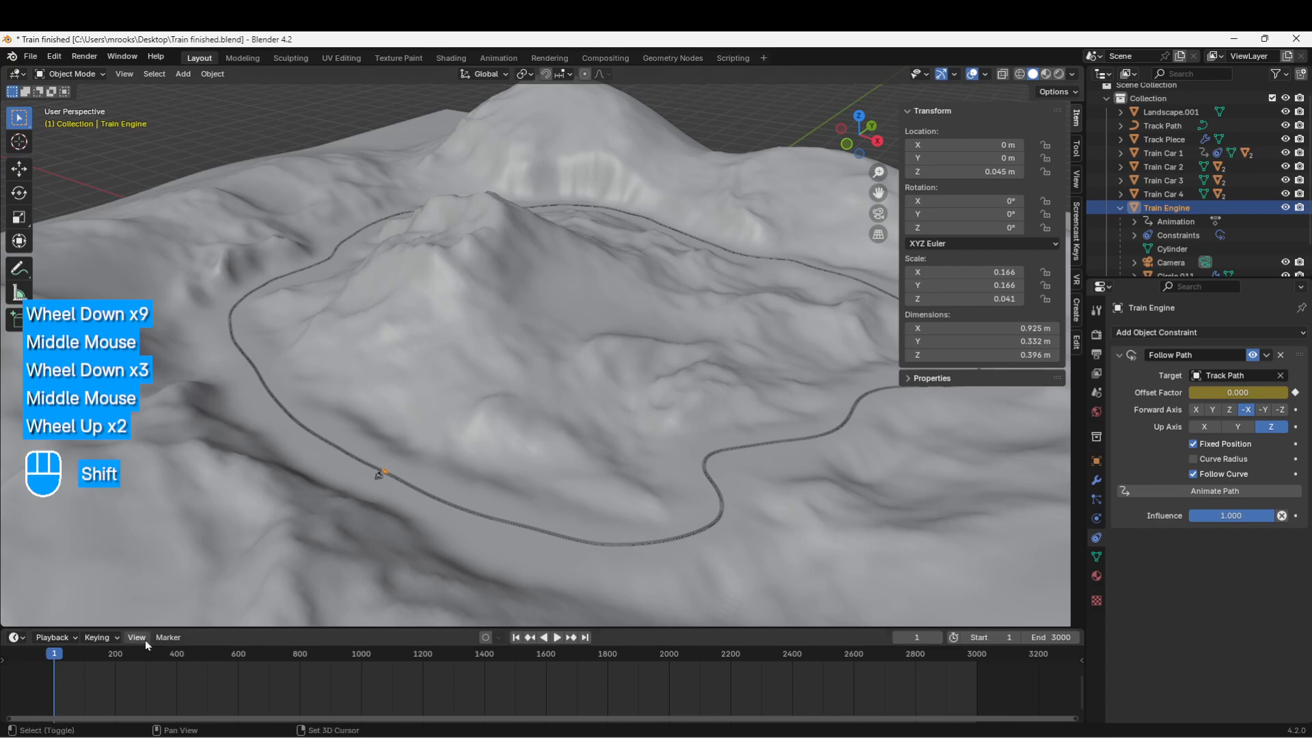
{"action": "middle_click_drag", "start_coordinate": [126, 673], "coordinate": [408, 674], "text": "shift"}
{"action": "mouse_move", "coordinate": [334, 661]}
{"action": "left_mouse_down"}
{"action": "mouse_move", "coordinate": [356, 660]}
{"action": "mouse_move", "coordinate": [336, 660]}
{"action": "left_mouse_up"}
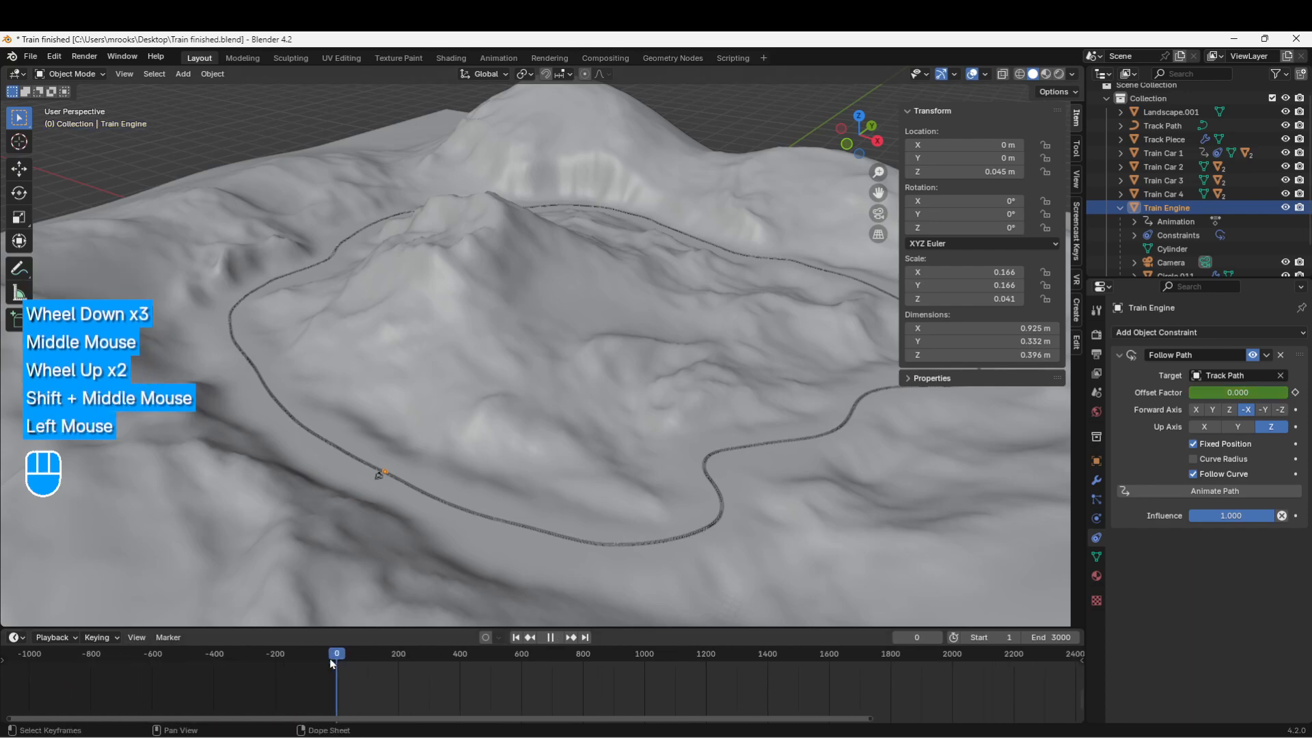
{"action": "scroll", "coordinate": [339, 528], "scroll_direction": "up", "scroll_amount": 2}
{"action": "middle_click_drag", "start_coordinate": [339, 528], "coordinate": [436, 444], "text": "shift"}
{"action": "left_click", "coordinate": [351, 521]}
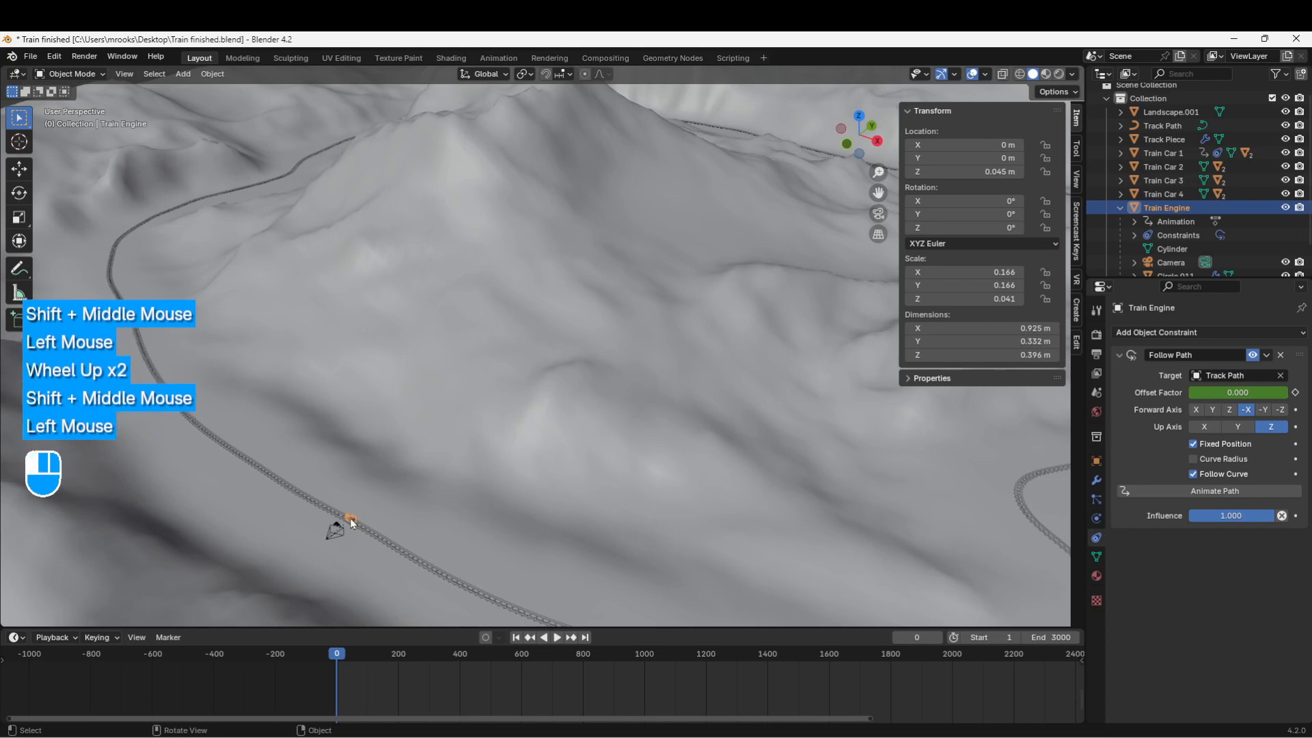
{"action": "scroll", "coordinate": [393, 678], "scroll_direction": "down", "scroll_amount": 2}
{"action": "left_click_drag", "start_coordinate": [408, 627], "coordinate": [408, 614]}
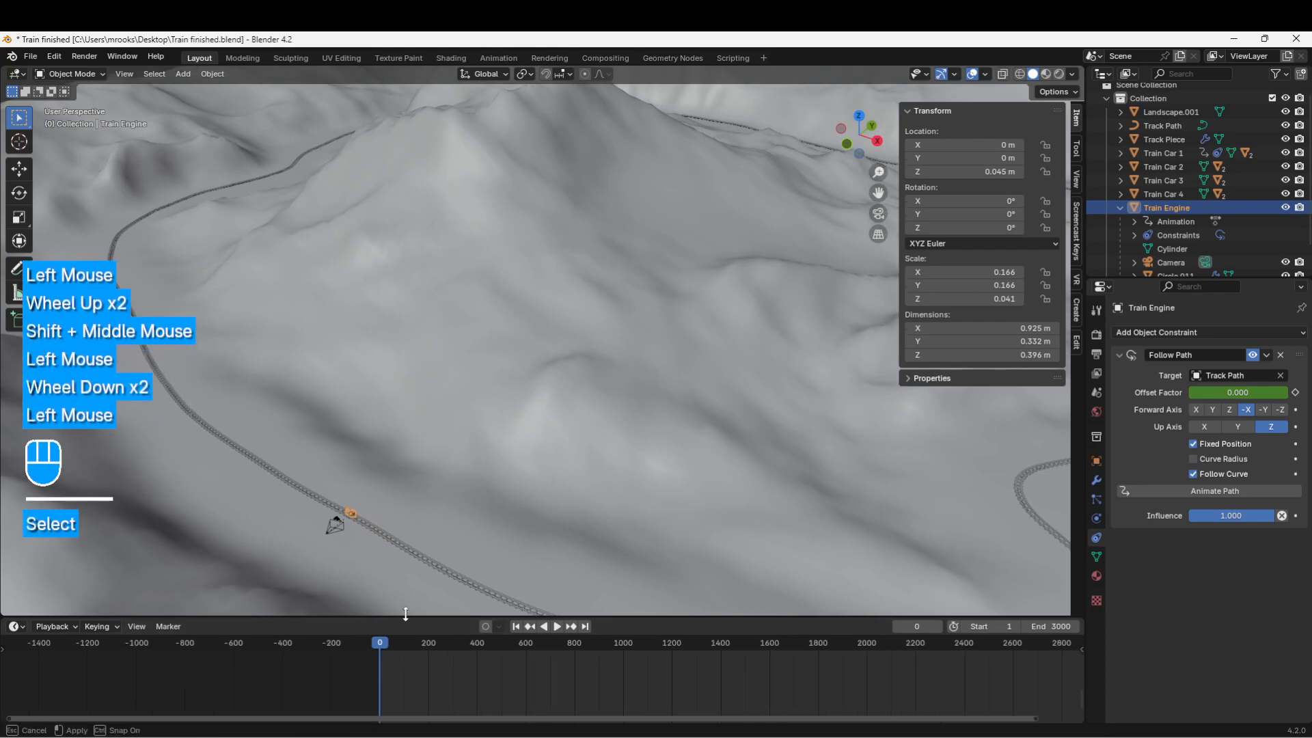
{"action": "scroll", "coordinate": [401, 679], "scroll_direction": "down", "scroll_amount": 1}
{"action": "middle_click_drag", "start_coordinate": [401, 679], "coordinate": [386, 669], "text": "shift"}
Step: Set the current frame to 1, scrub ahead to preview, then step back to frame 1
{"action": "left_click", "coordinate": [923, 623]}
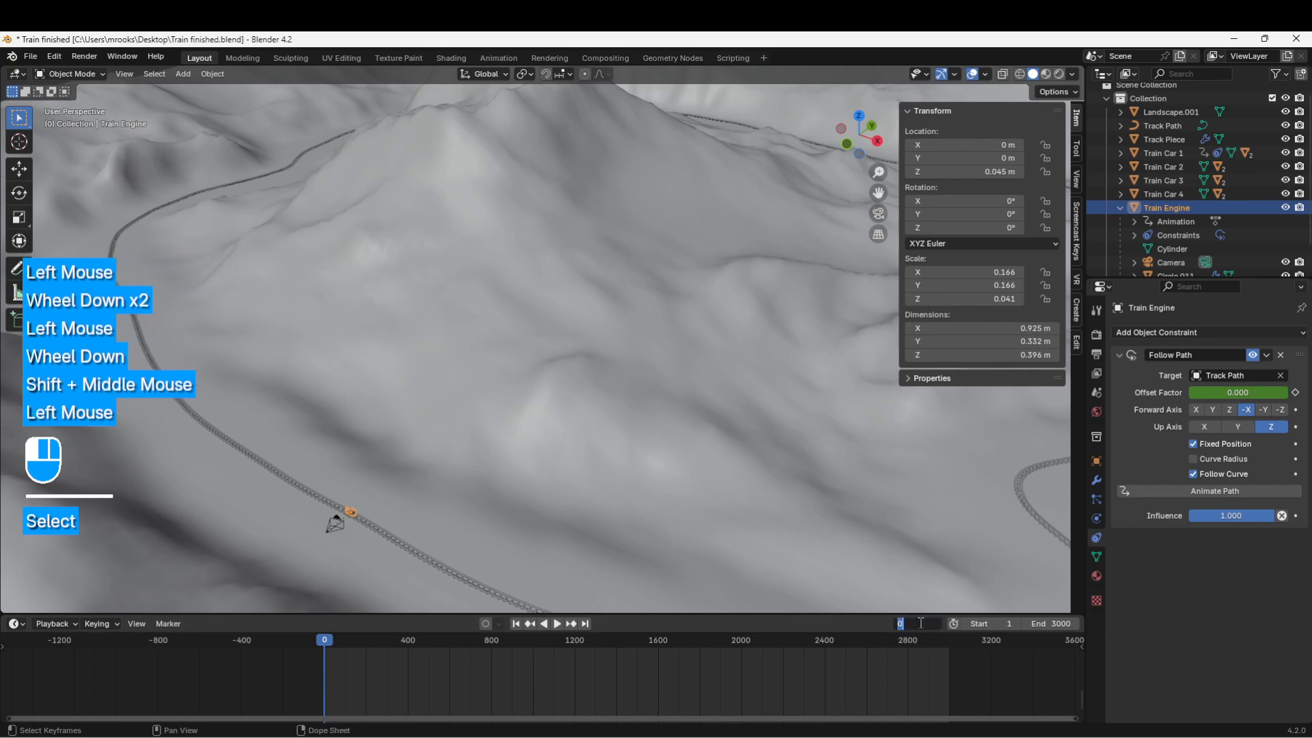
{"action": "type", "text": "1"}
{"action": "key", "text": "Return"}
{"action": "left_click_drag", "start_coordinate": [541, 672], "coordinate": [557, 725]}
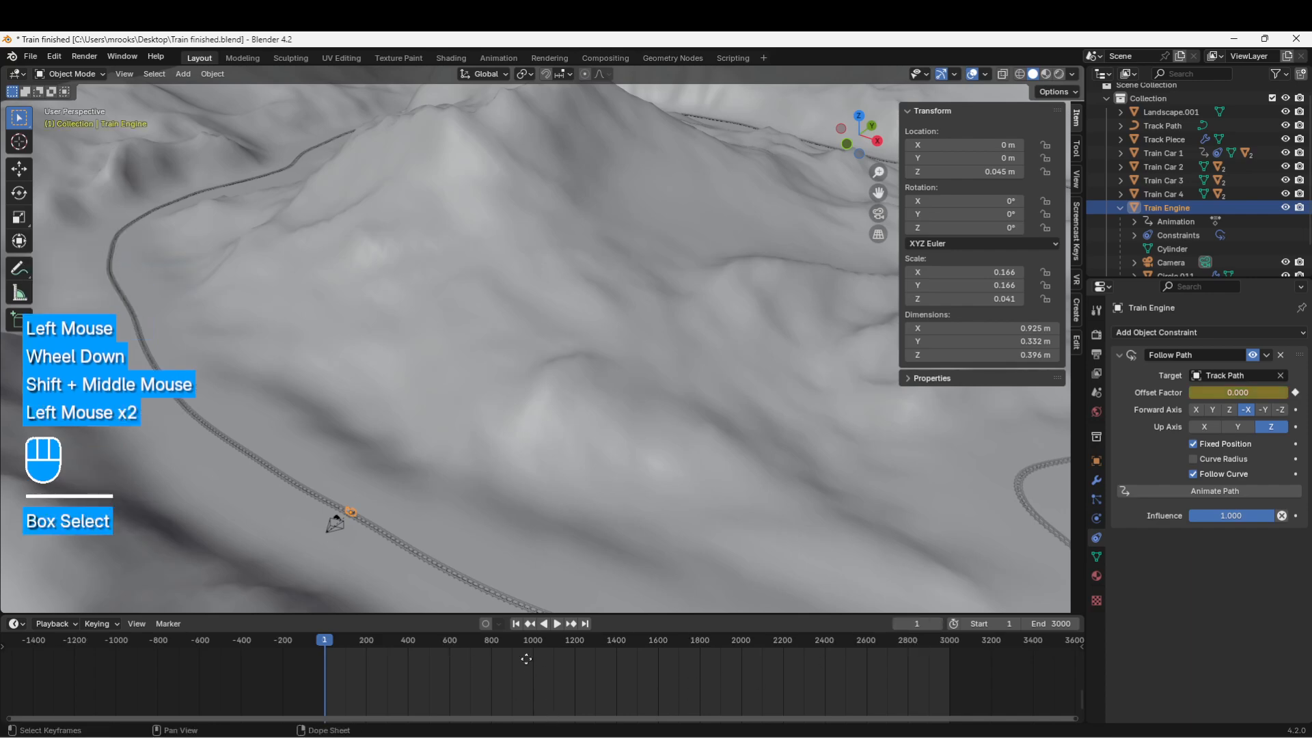
{"action": "middle_click_drag", "start_coordinate": [527, 658], "coordinate": [520, 685]}
{"action": "middle_click_drag", "start_coordinate": [387, 659], "coordinate": [401, 670]}
{"action": "scroll", "coordinate": [343, 682], "scroll_direction": "up", "scroll_amount": 3}
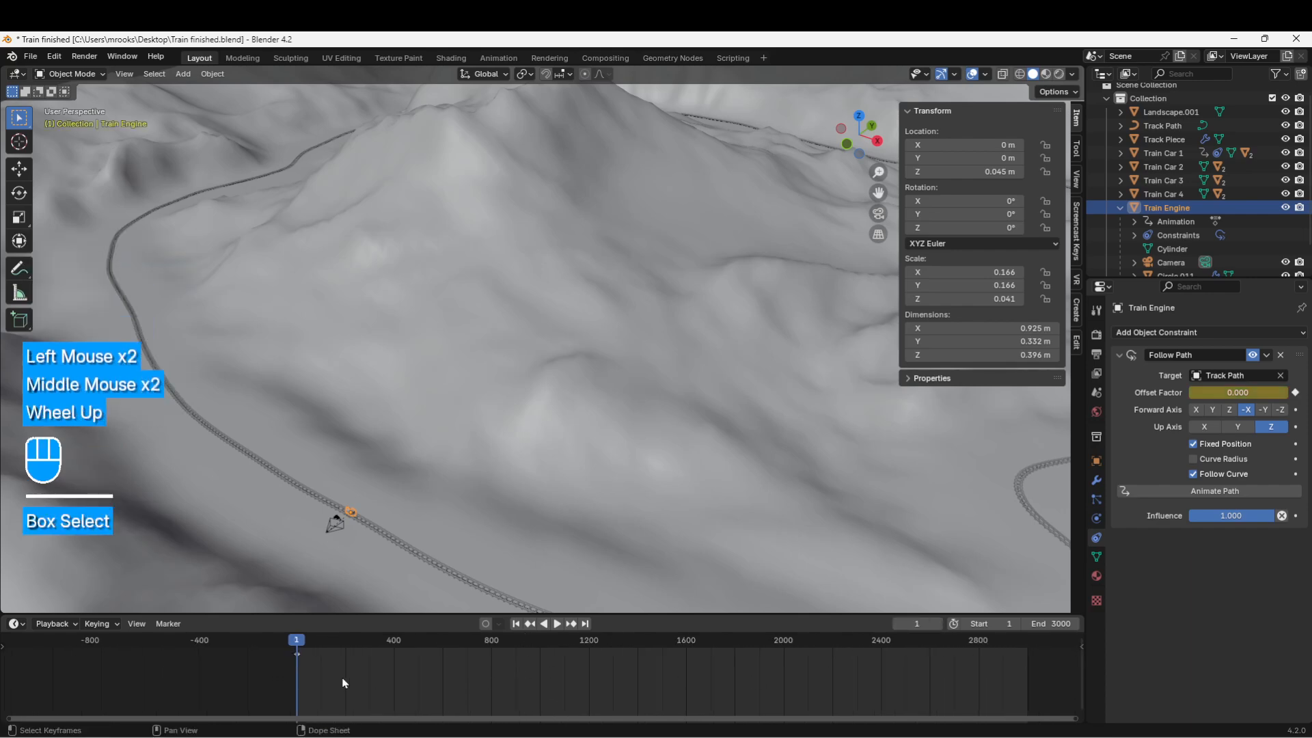
{"action": "left_click_drag", "start_coordinate": [211, 644], "coordinate": [226, 643]}
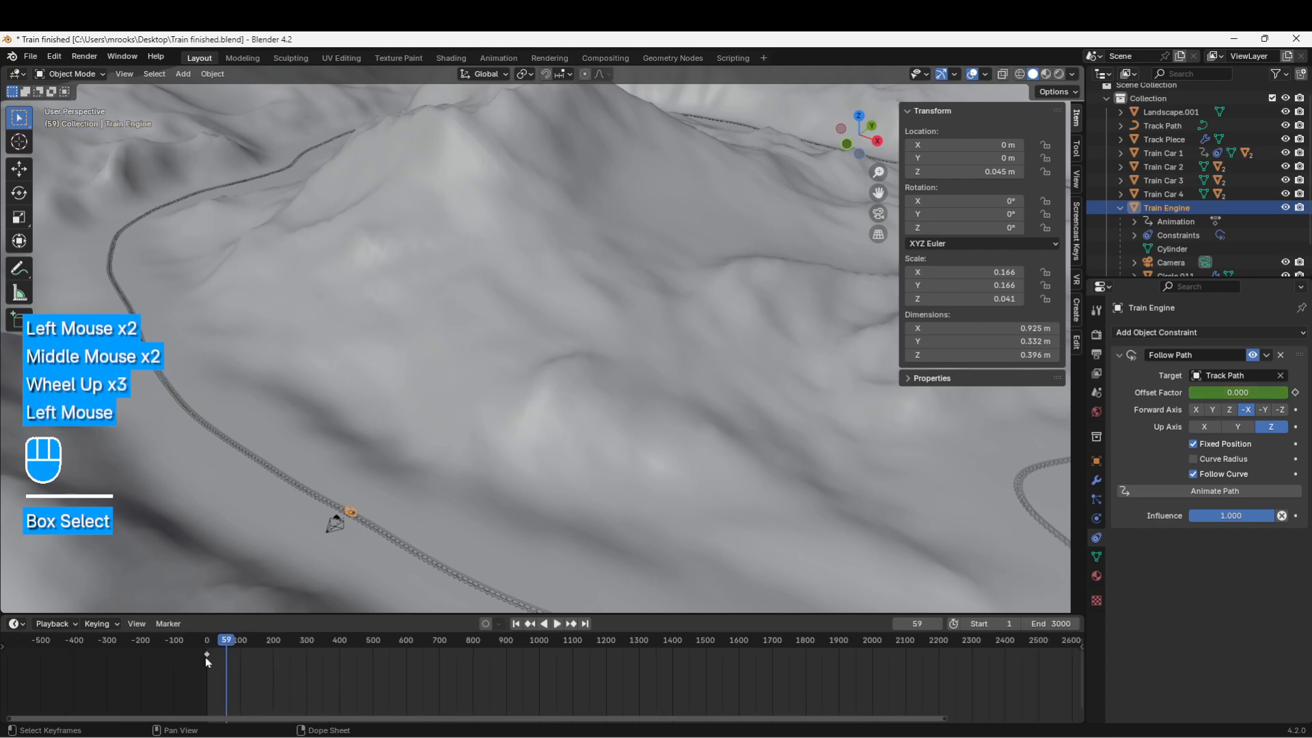
{"action": "key", "text": "Left"}
{"action": "key", "text": "Left"}
{"action": "key", "text": "Left"}
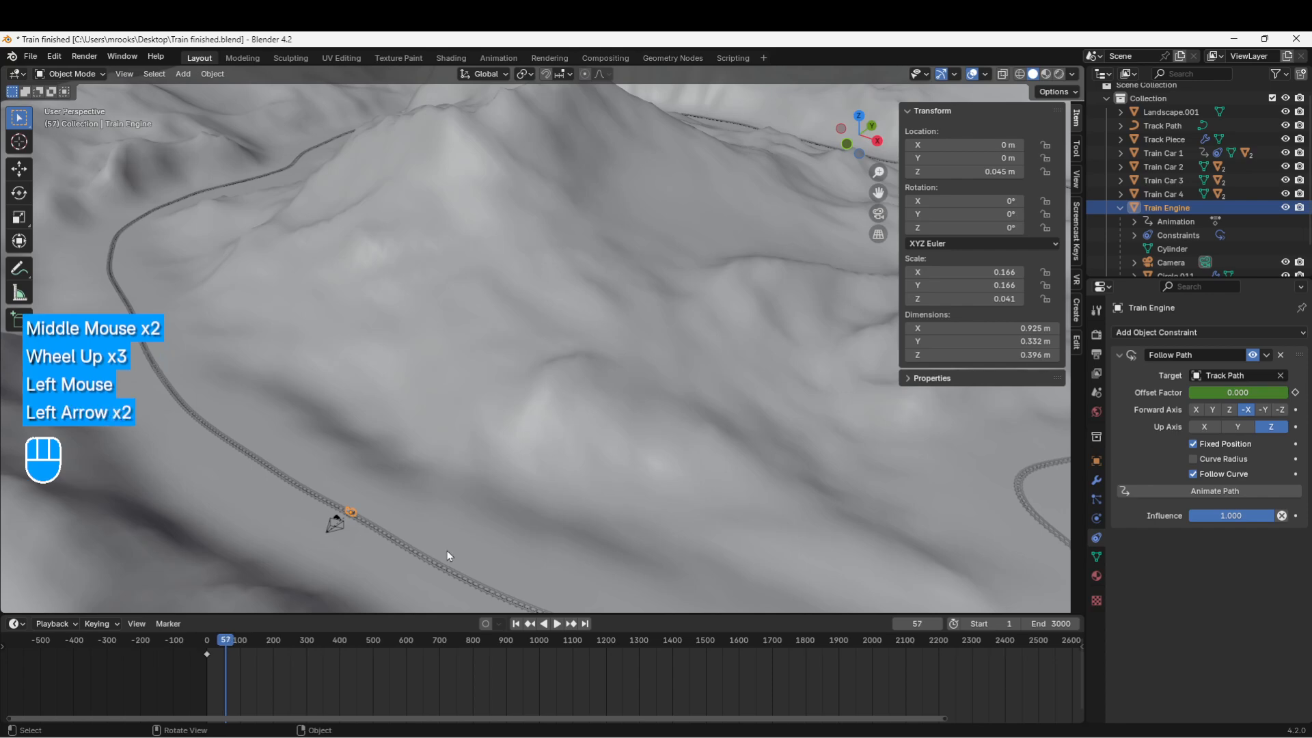
{"action": "key", "text": "Left"}
{"action": "key", "text": "Left"}
{"action": "key", "text": "Left"}
{"action": "key", "text": "Left"}
{"action": "key", "text": "Left"}
{"action": "key", "text": "Left"}
{"action": "key", "text": "Left"}
{"action": "key", "text": "Left"}
{"action": "key", "text": "Left"}
{"action": "key", "text": "Left"}
{"action": "key", "text": "Left"}
{"action": "key", "text": "Left"}
{"action": "key", "text": "Left"}
{"action": "key", "text": "Left"}
{"action": "key", "text": "Left"}
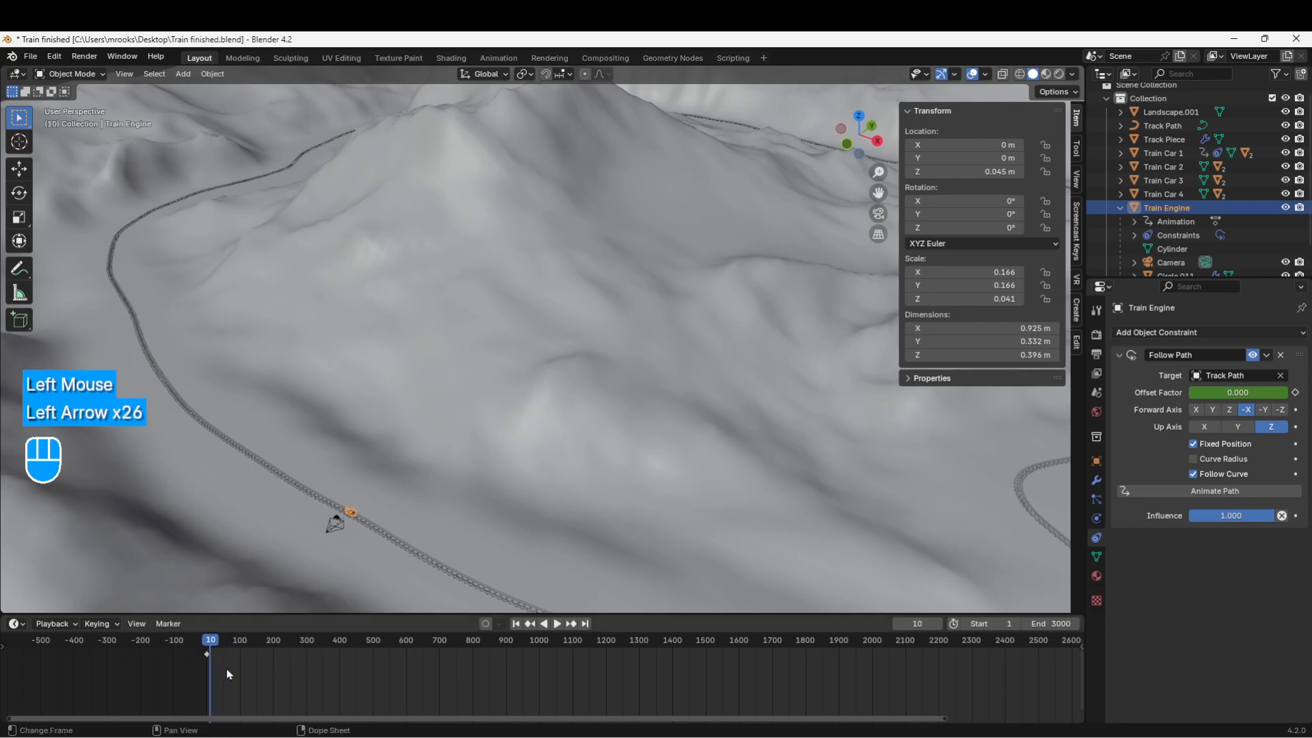
{"action": "key", "text": "Left"}
{"action": "key", "text": "Left"}
{"action": "key", "text": "Left"}
{"action": "key", "text": "Left"}
{"action": "key", "text": "Left"}
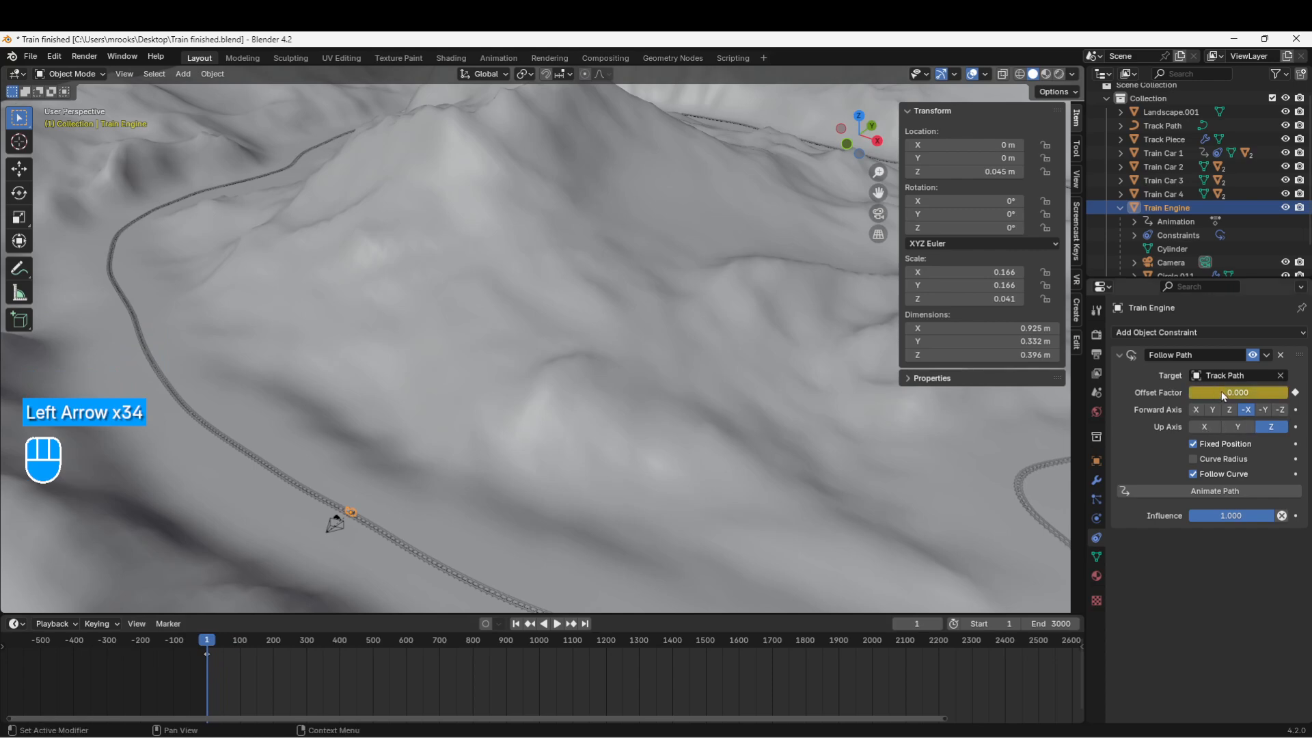
Step: Frame the whole track loop and jump to frame 3000
{"action": "scroll", "coordinate": [764, 484], "scroll_direction": "down", "scroll_amount": 2}
{"action": "middle_click_drag", "start_coordinate": [764, 484], "coordinate": [636, 472], "text": "shift"}
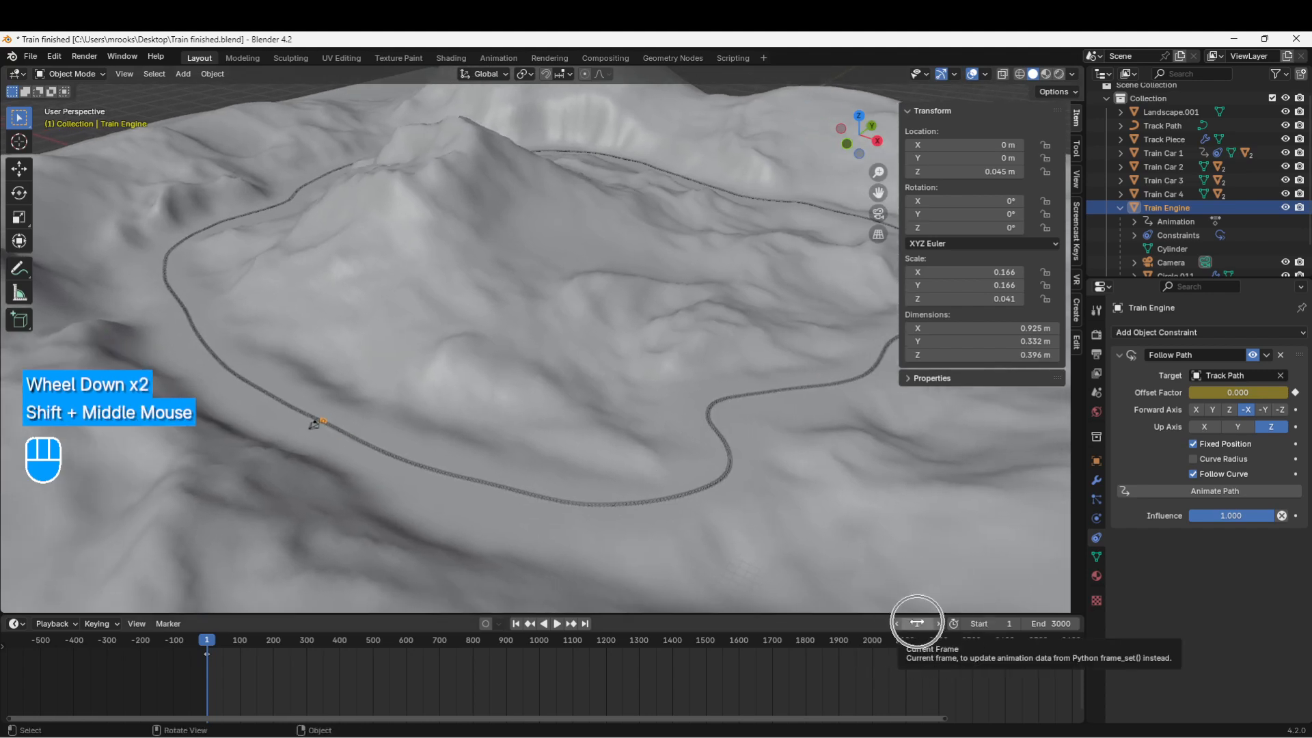
{"action": "left_click", "coordinate": [917, 623]}
{"action": "type", "text": "3000"}
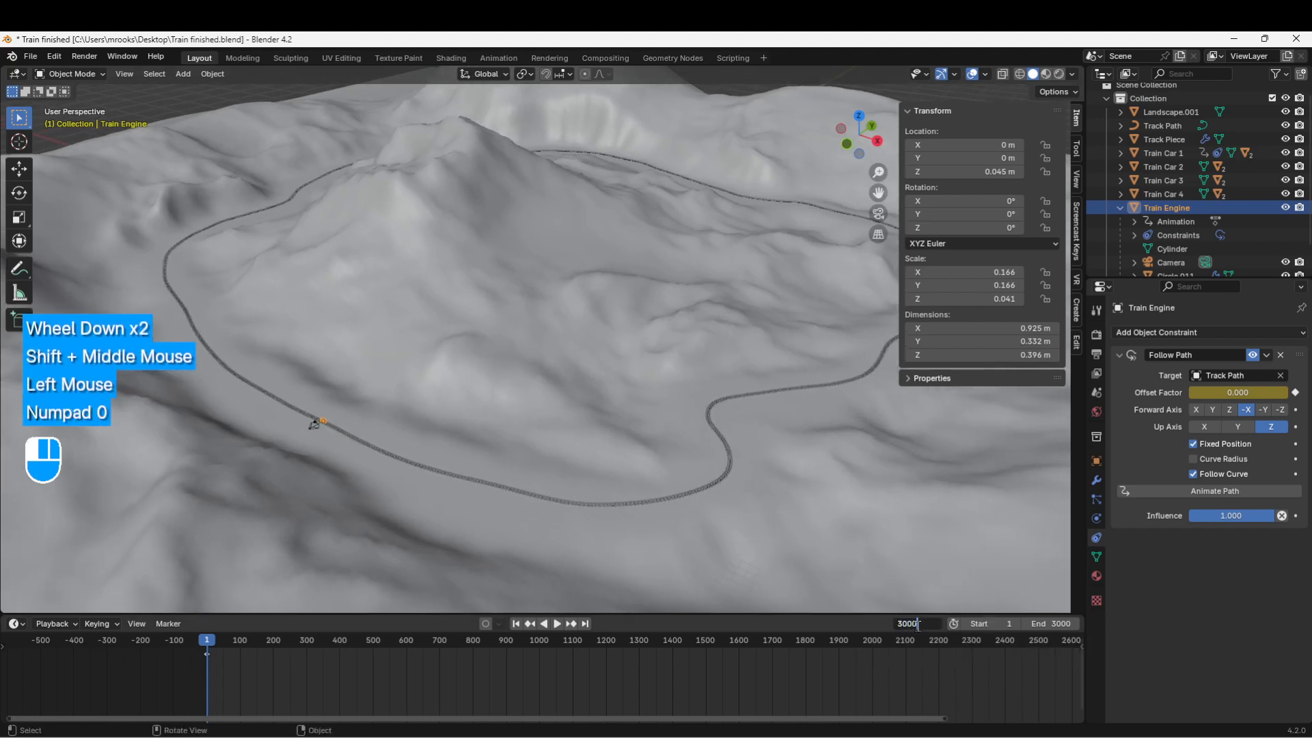
{"action": "key", "text": "Return"}
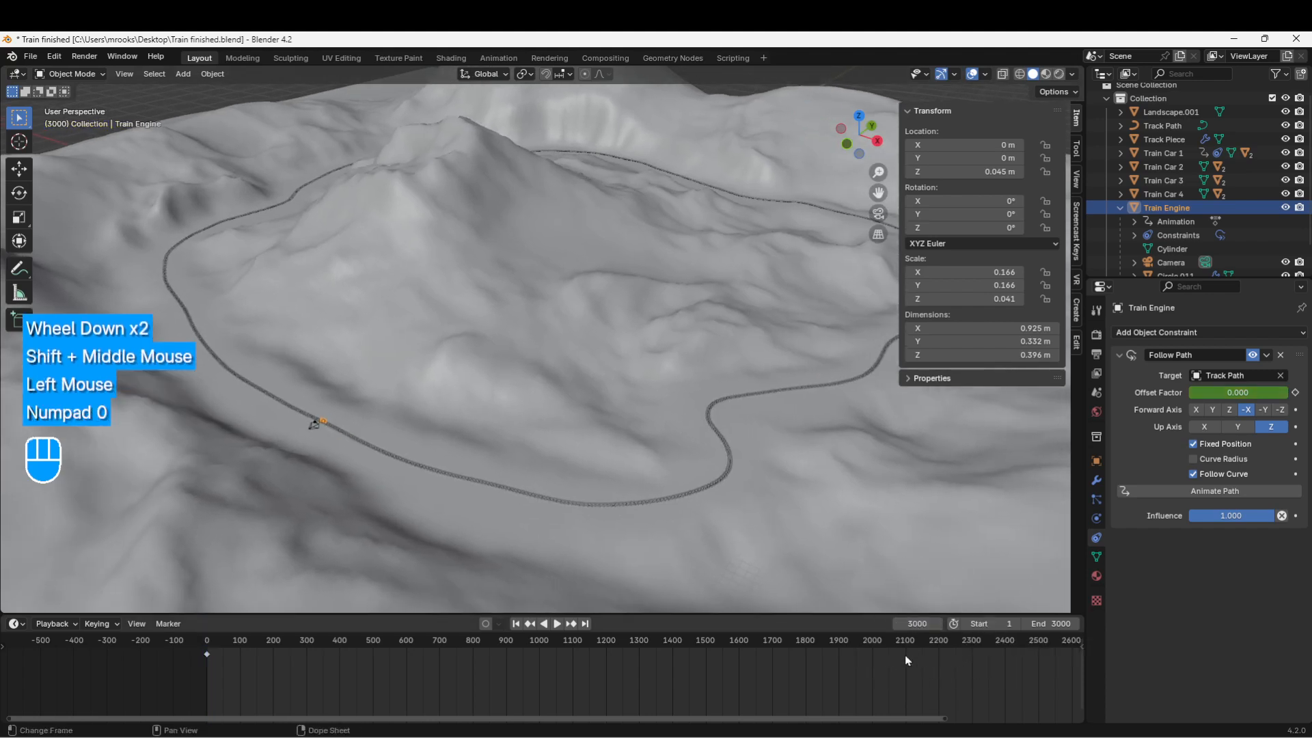
Step: Set the engine's Offset Factor to 1.000 and keyframe it
{"action": "left_click", "coordinate": [1232, 393]}
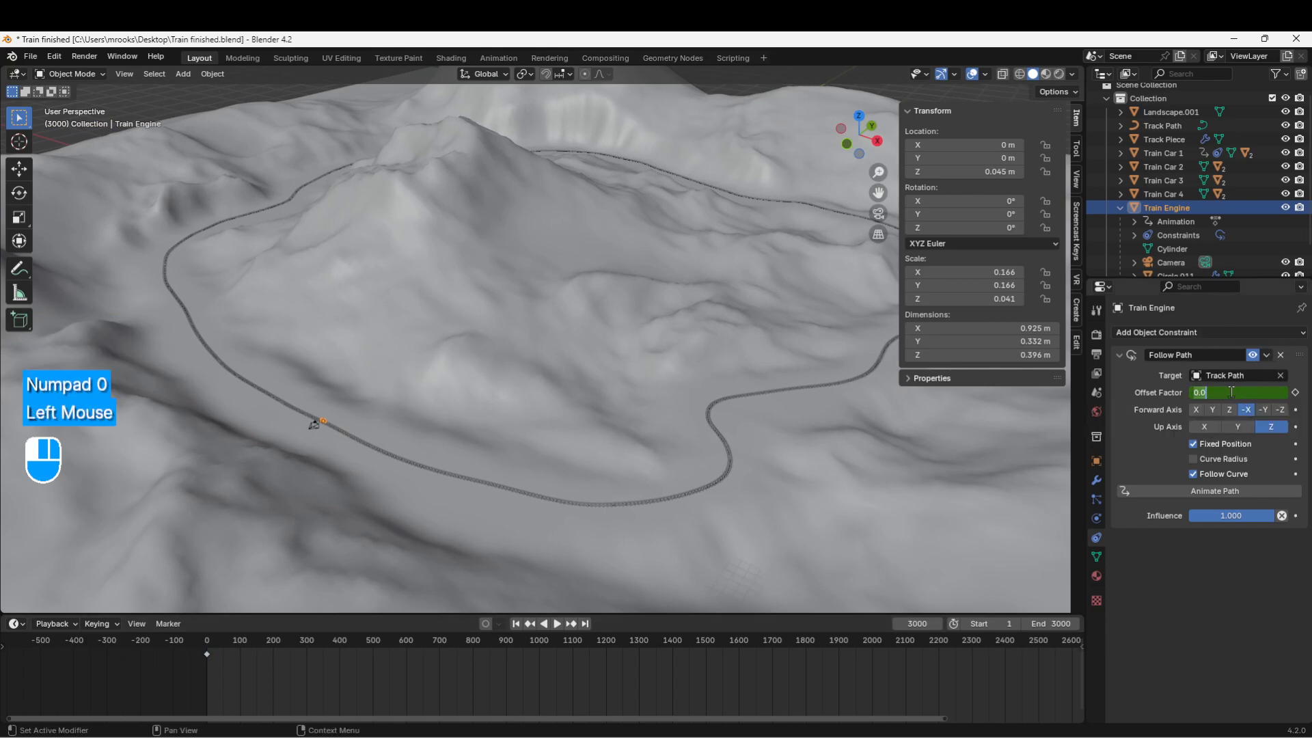
{"action": "type", "text": "1"}
{"action": "key", "text": "Return"}
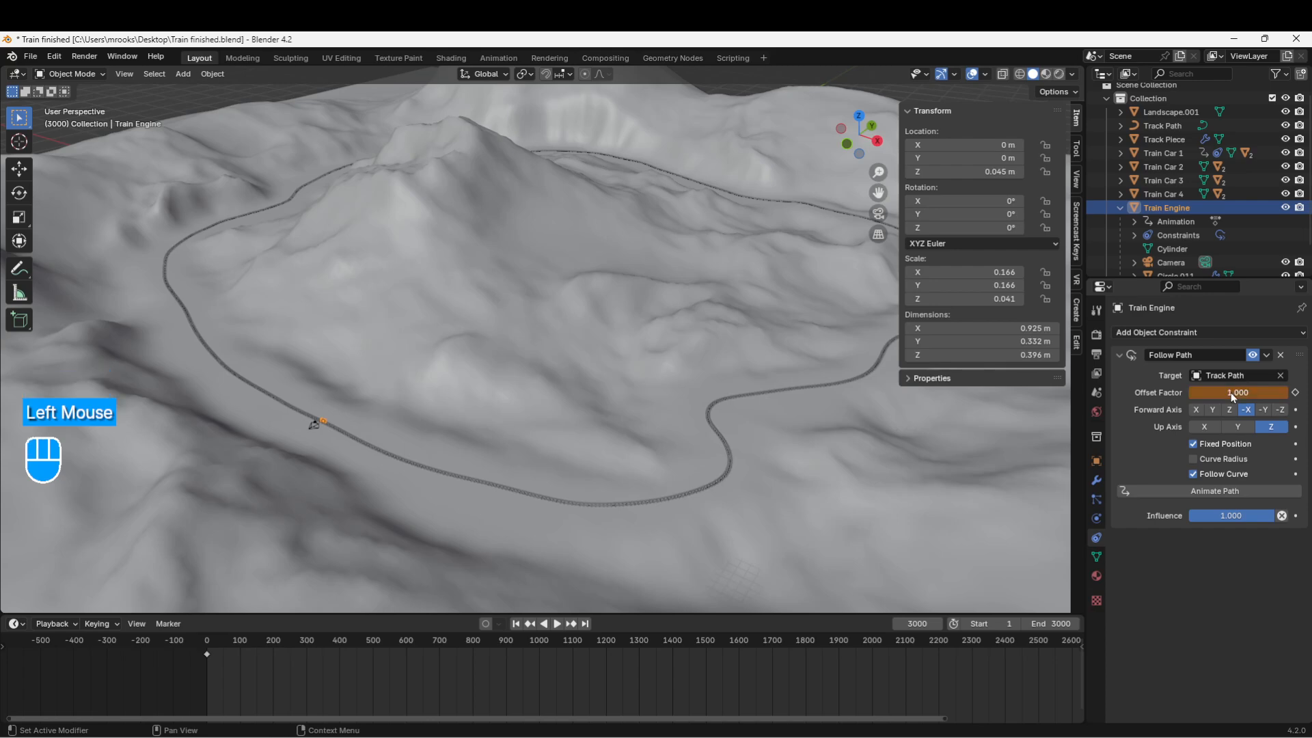
{"action": "key", "text": "i"}
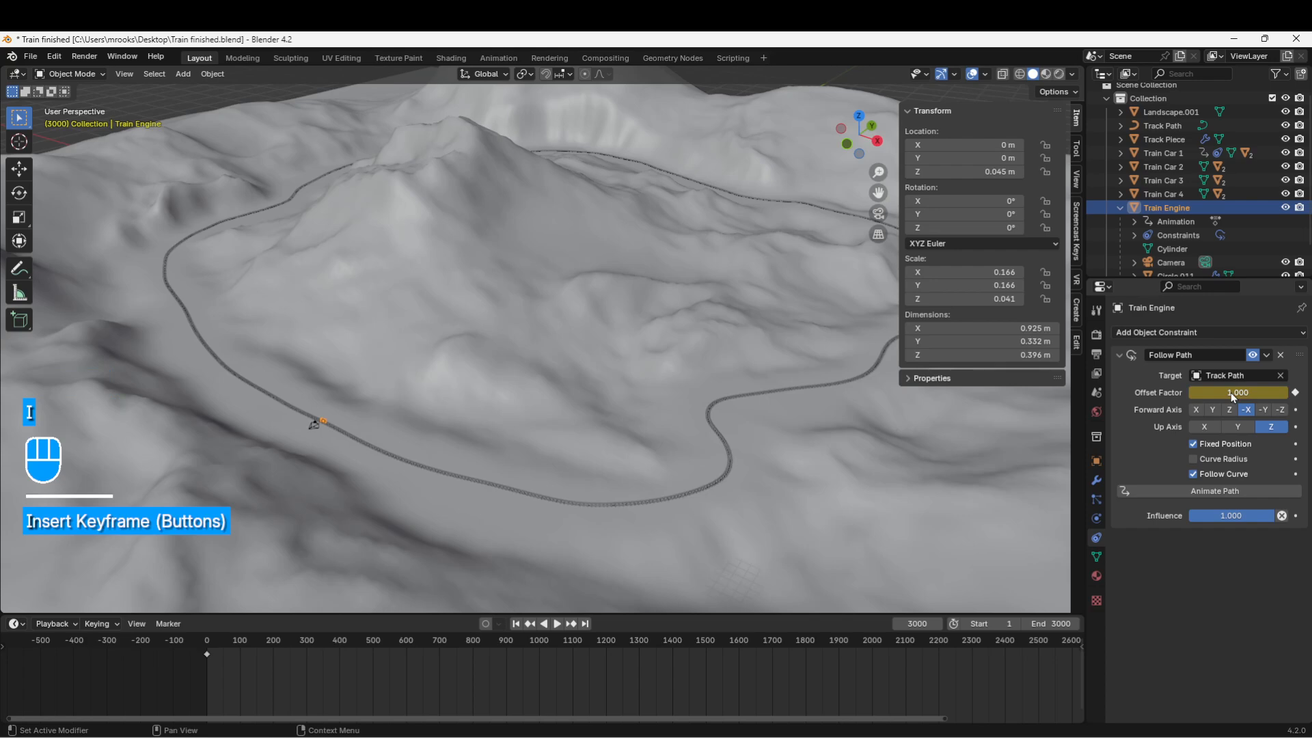
{"action": "scroll", "coordinate": [713, 666], "scroll_direction": "down", "scroll_amount": 4}
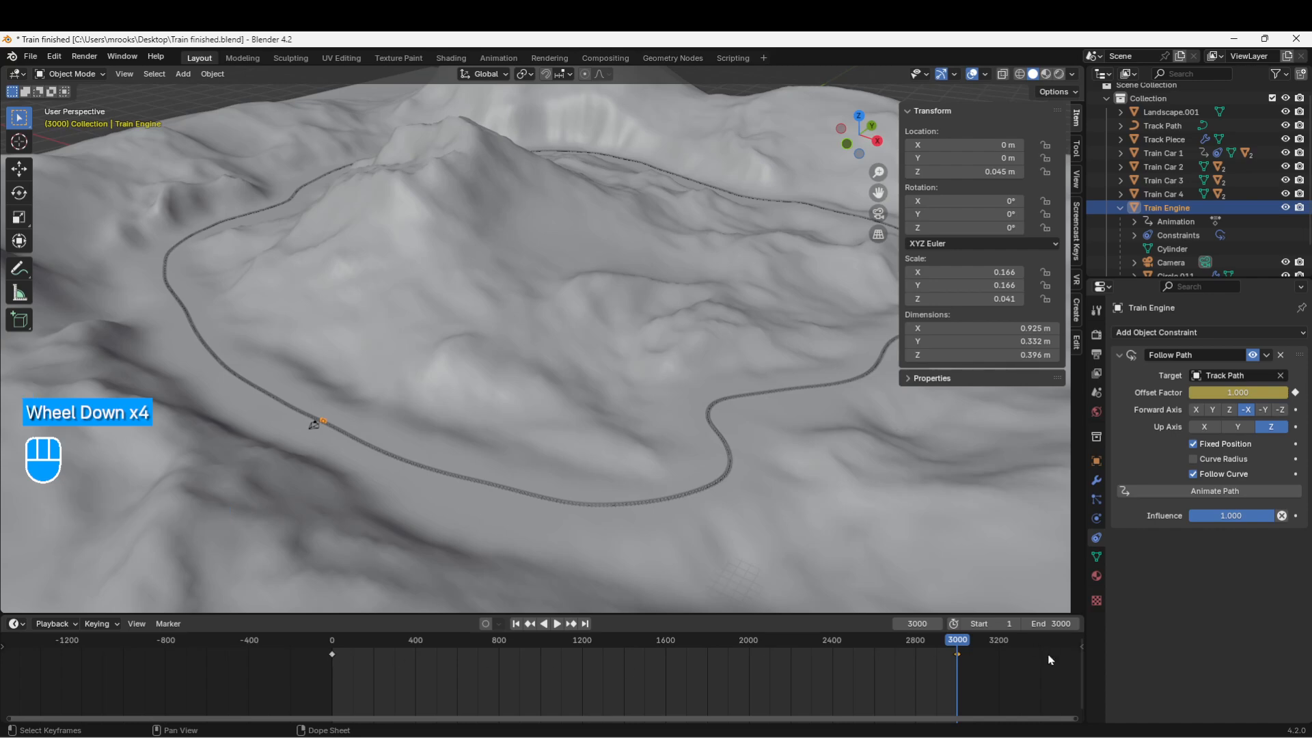
Step: Play the animation through the camera view (Numpad 0) and pause at frame 1574
{"action": "left_click", "coordinate": [558, 624]}
{"action": "scroll", "coordinate": [372, 494], "scroll_direction": "up", "scroll_amount": 2}
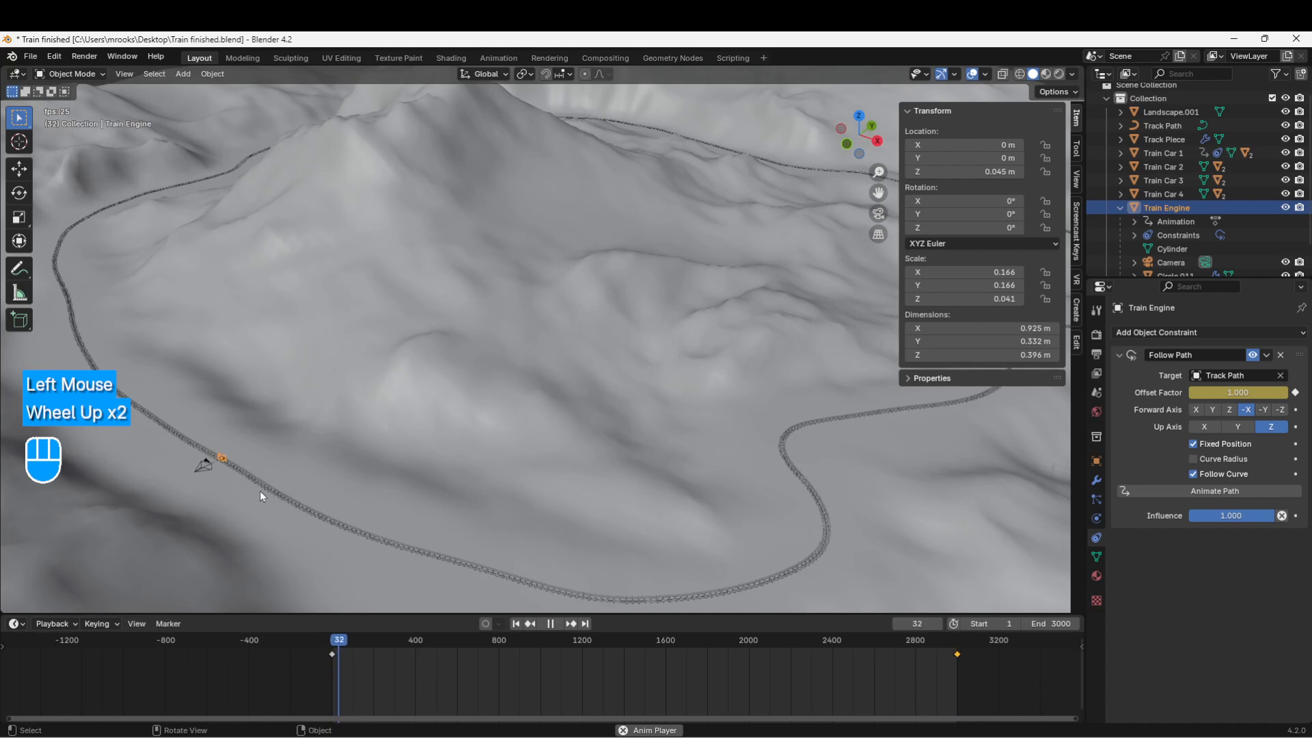
{"action": "middle_click_drag", "start_coordinate": [260, 490], "coordinate": [324, 484], "text": "shift"}
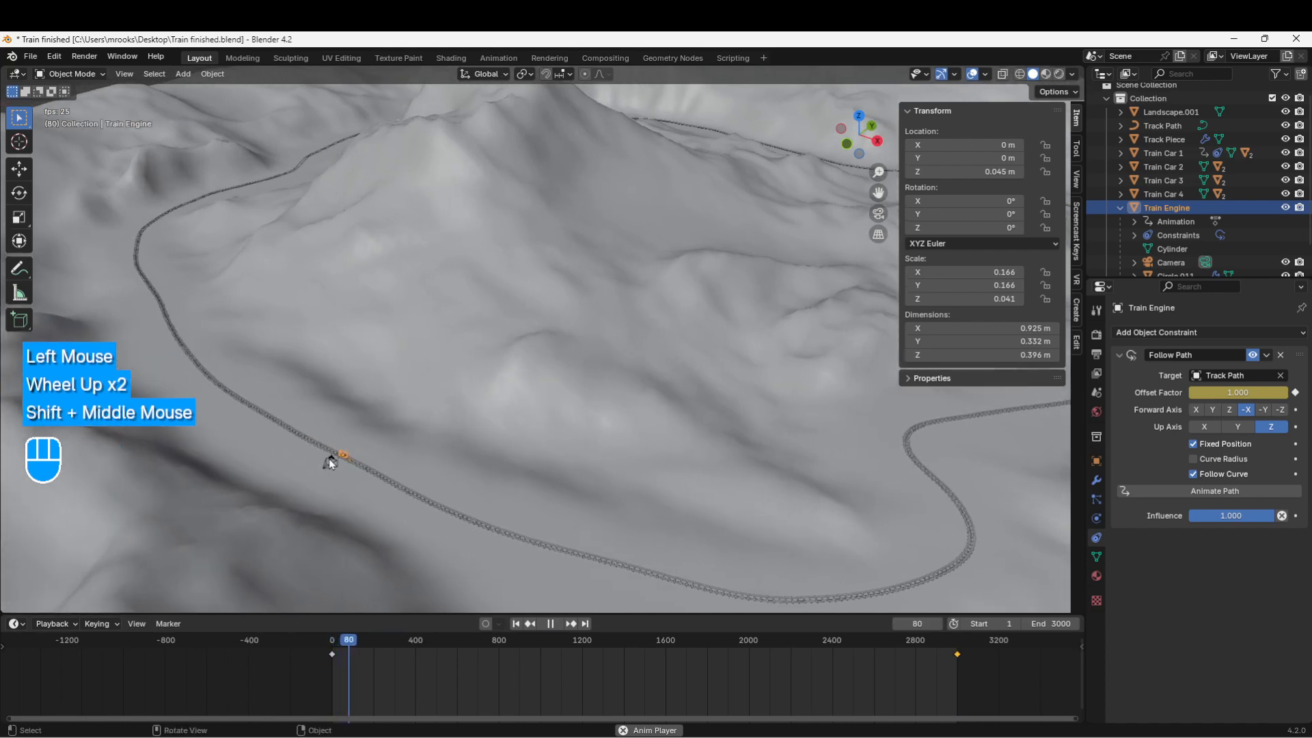
{"action": "key", "text": "KP_0"}
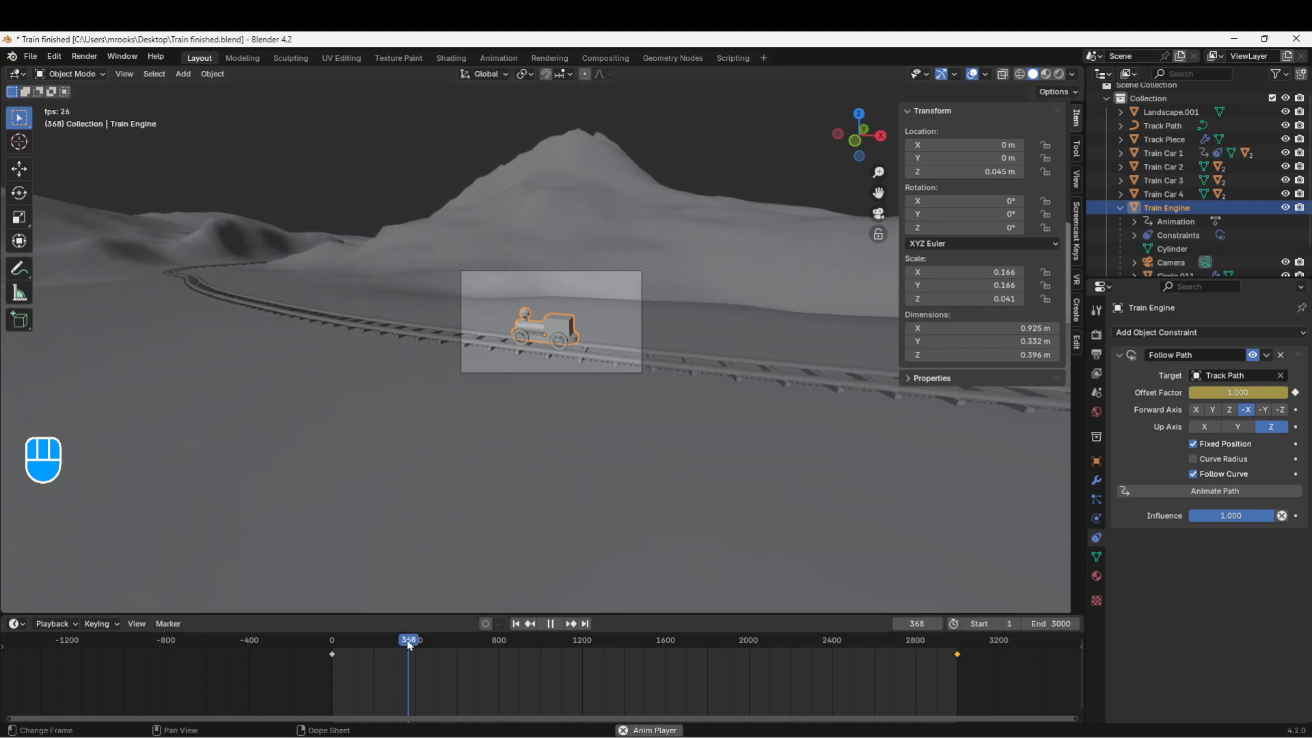
{"action": "left_click_drag", "start_coordinate": [407, 646], "coordinate": [581, 649]}
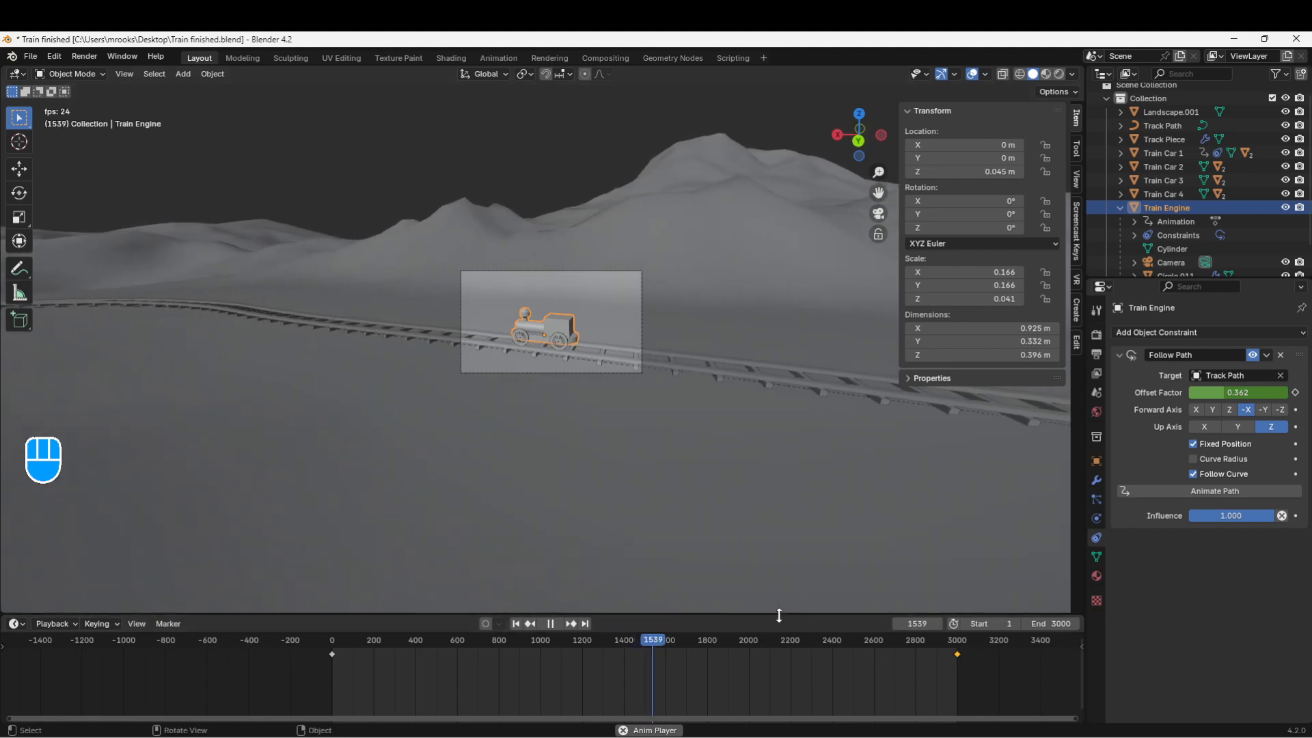
{"action": "left_click_drag", "start_coordinate": [779, 613], "coordinate": [776, 561]}
{"action": "left_click", "coordinate": [555, 573]}
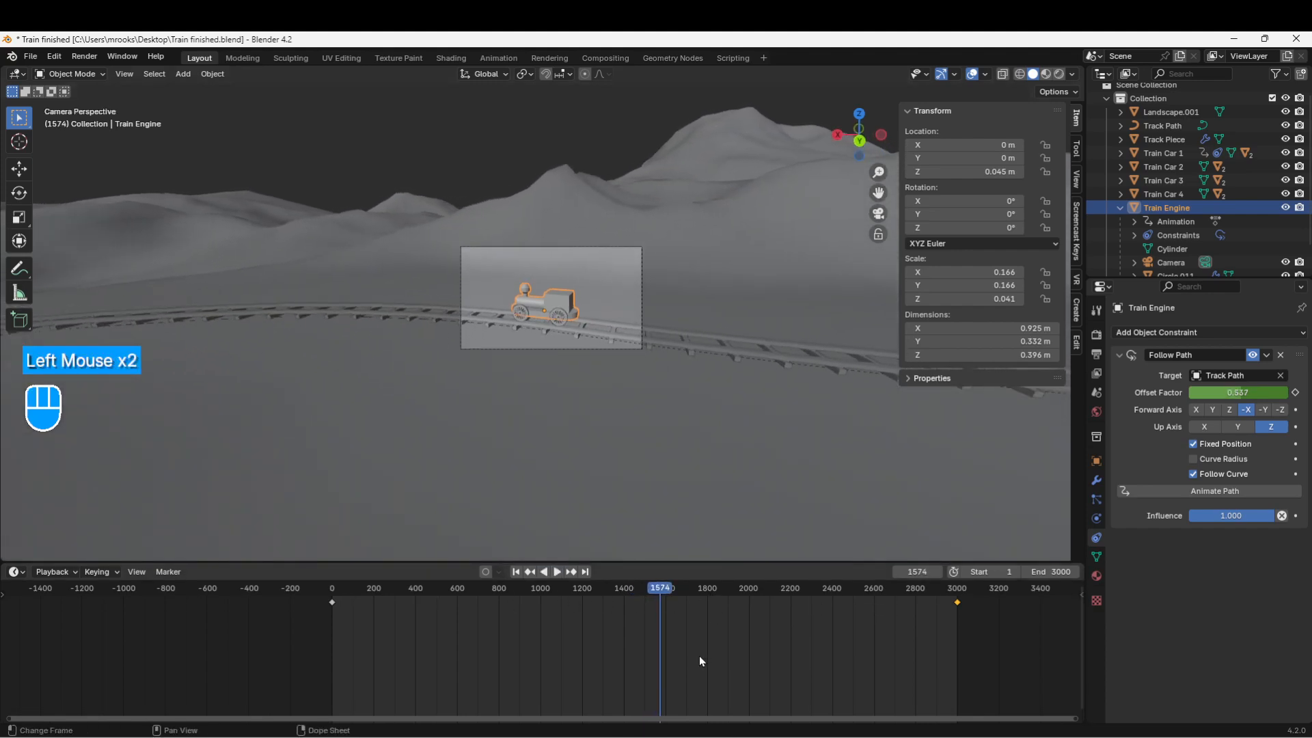
Step: Set the animation end frame to 4000
{"action": "scroll", "coordinate": [700, 655], "scroll_direction": "down", "scroll_amount": 2}
{"action": "middle_click_drag", "start_coordinate": [699, 655], "coordinate": [557, 650], "text": "shift"}
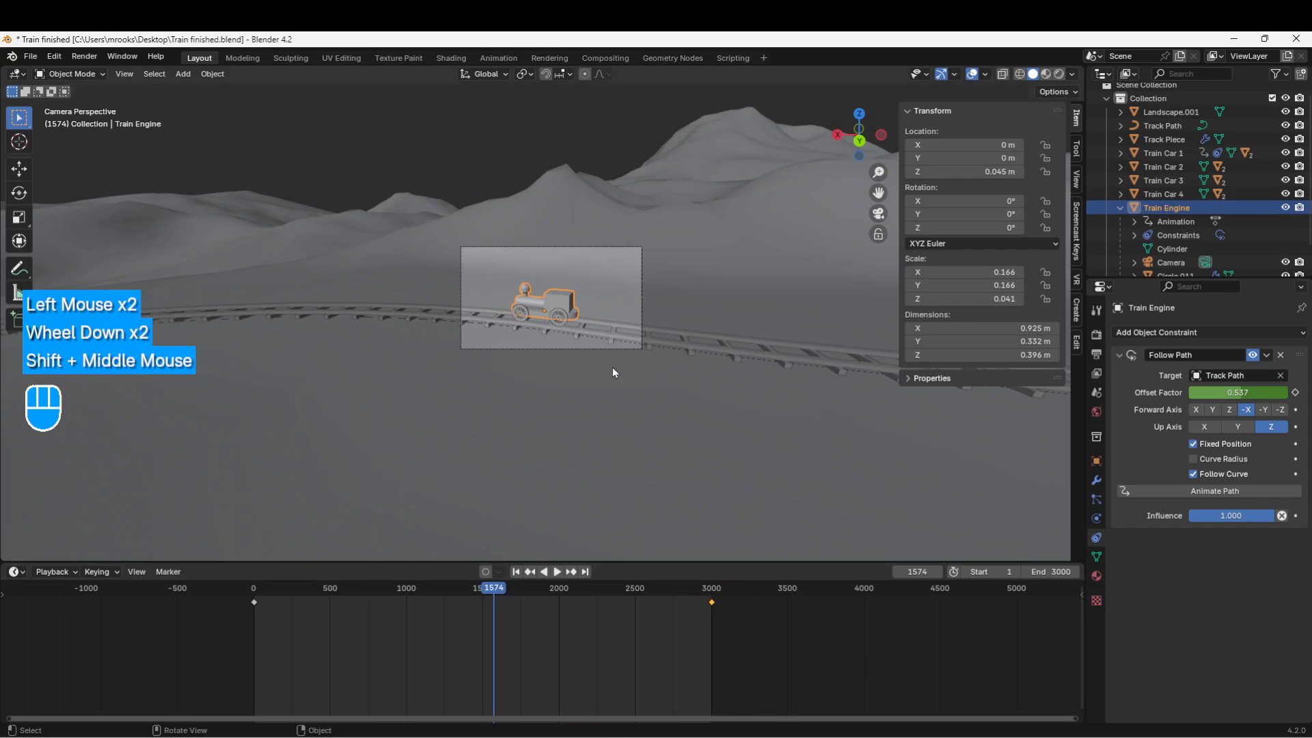
{"action": "left_click", "coordinate": [1057, 570]}
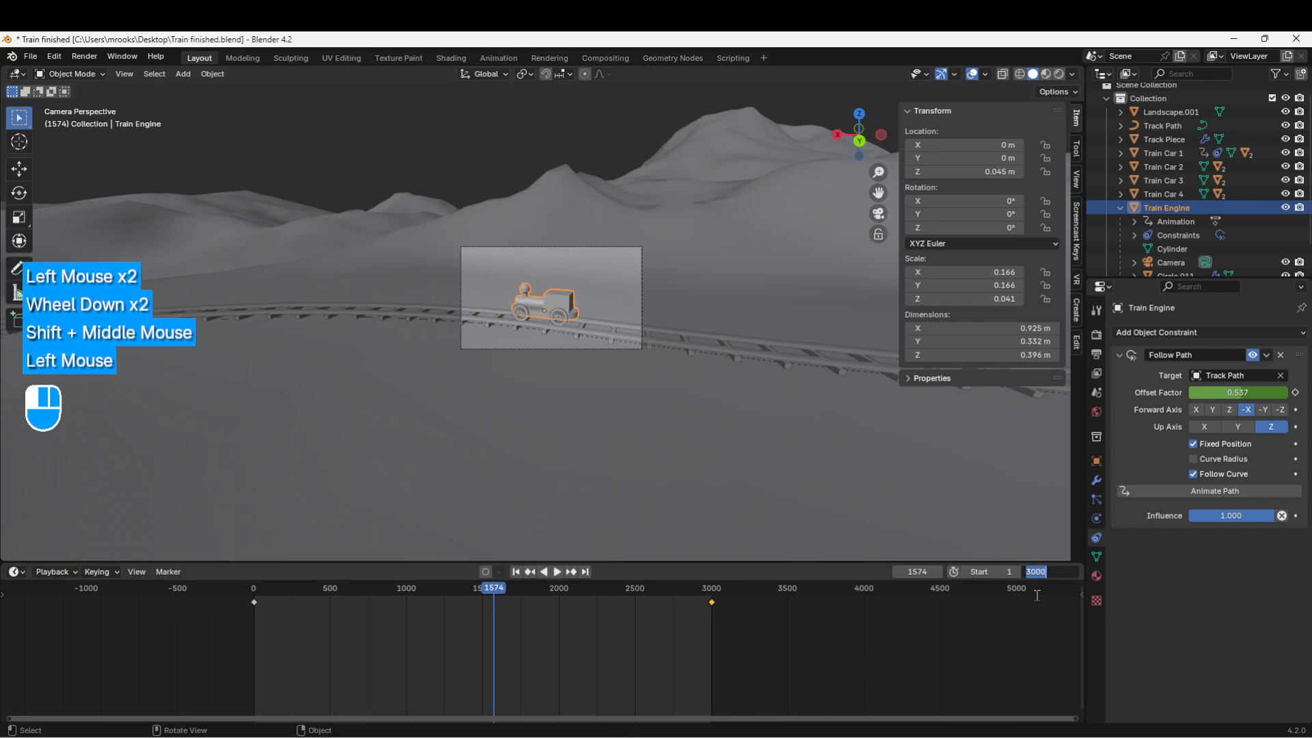
{"action": "type", "text": "4000"}
{"action": "key", "text": "Return"}
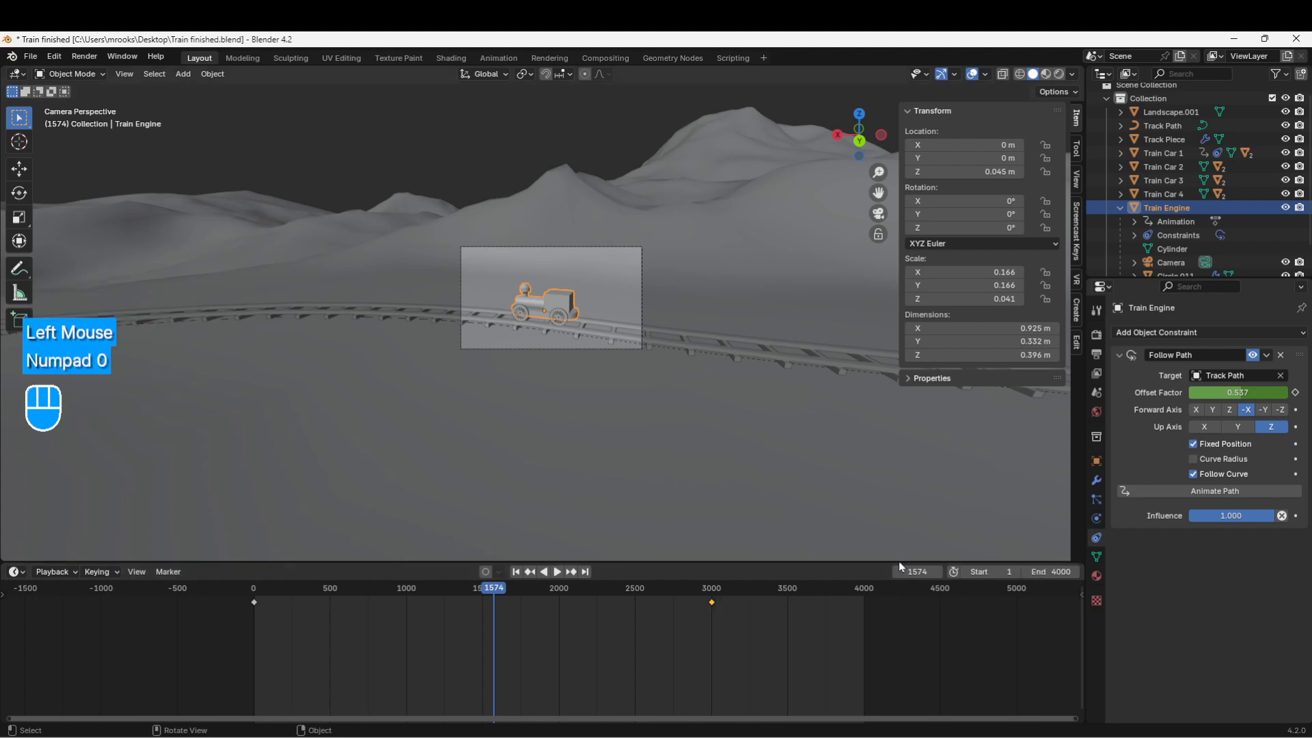
Step: Move the engine's end Offset Factor keyframe from frame 3000 to frame 4000
{"action": "scroll", "coordinate": [742, 618], "scroll_direction": "up", "scroll_amount": 2}
{"action": "left_click", "coordinate": [741, 602]}
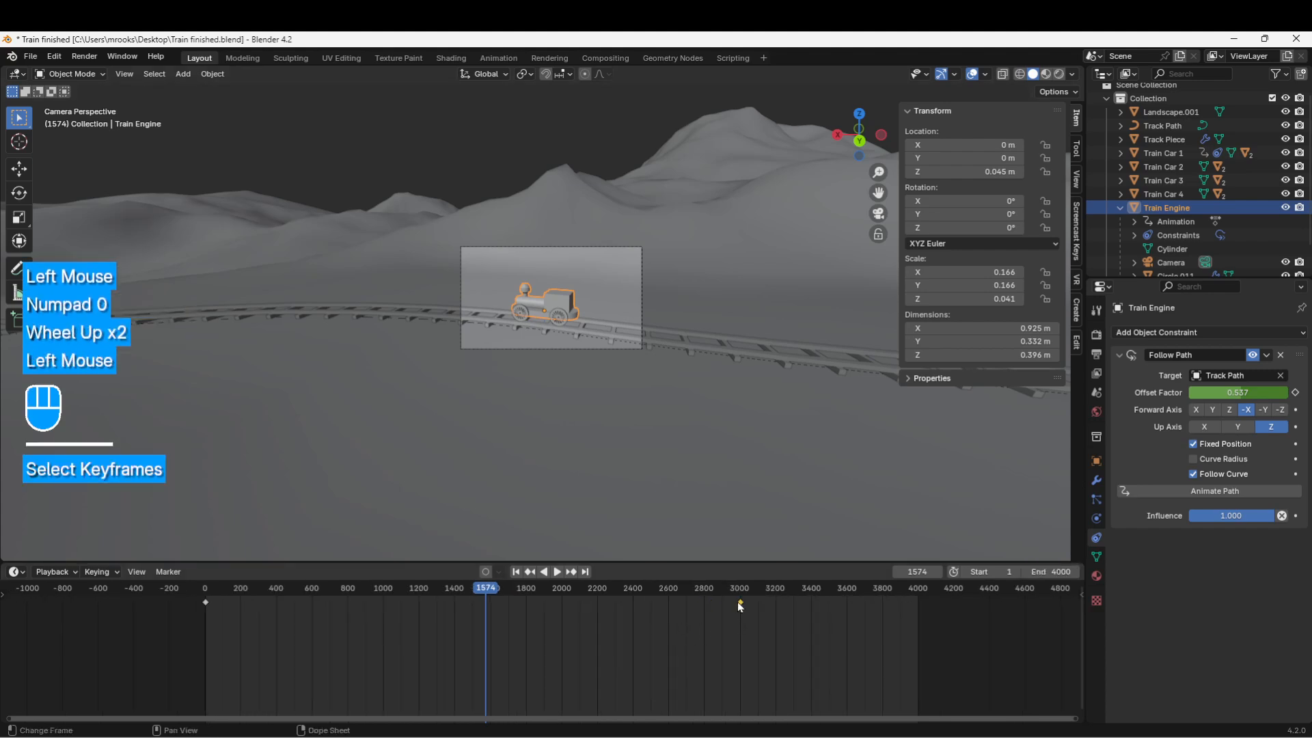
{"action": "left_click", "coordinate": [741, 601]}
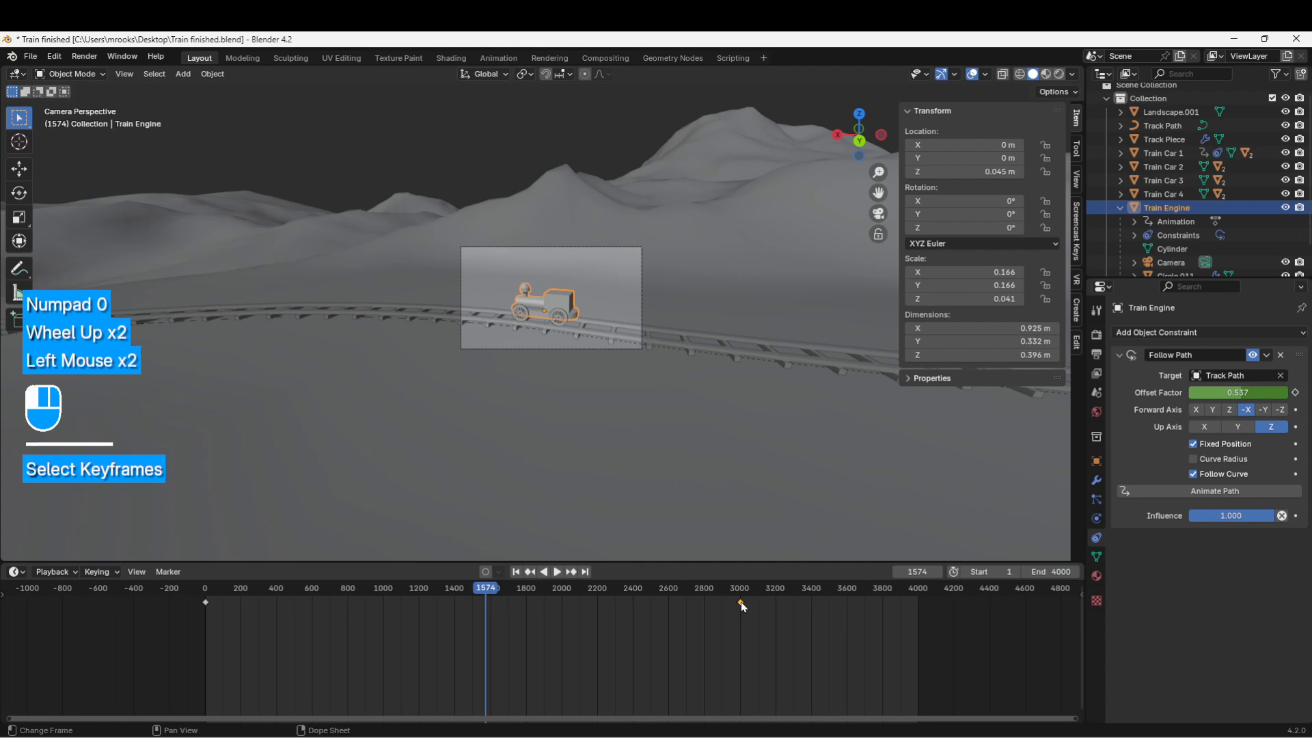
{"action": "left_click", "coordinate": [740, 602]}
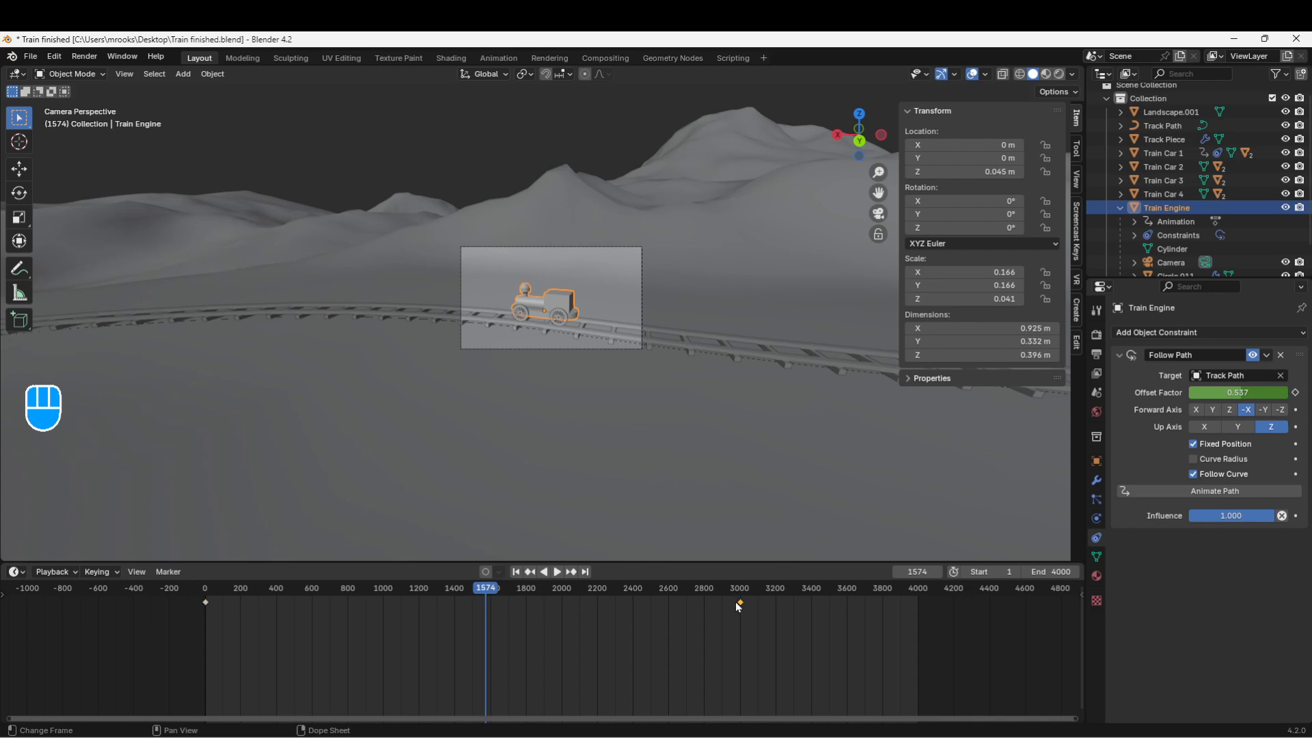
{"action": "key", "text": "g"}
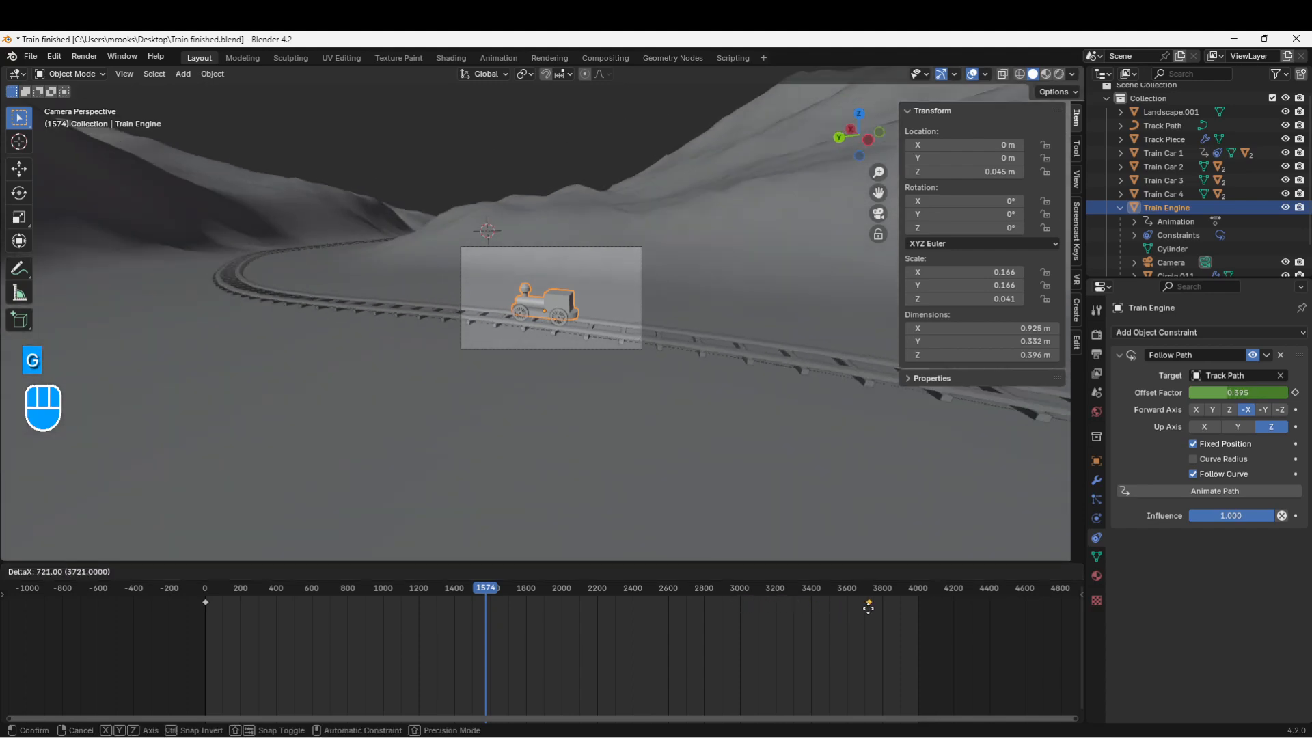
{"action": "left_click", "coordinate": [910, 607]}
{"action": "scroll", "coordinate": [964, 622], "scroll_direction": "up", "scroll_amount": 2}
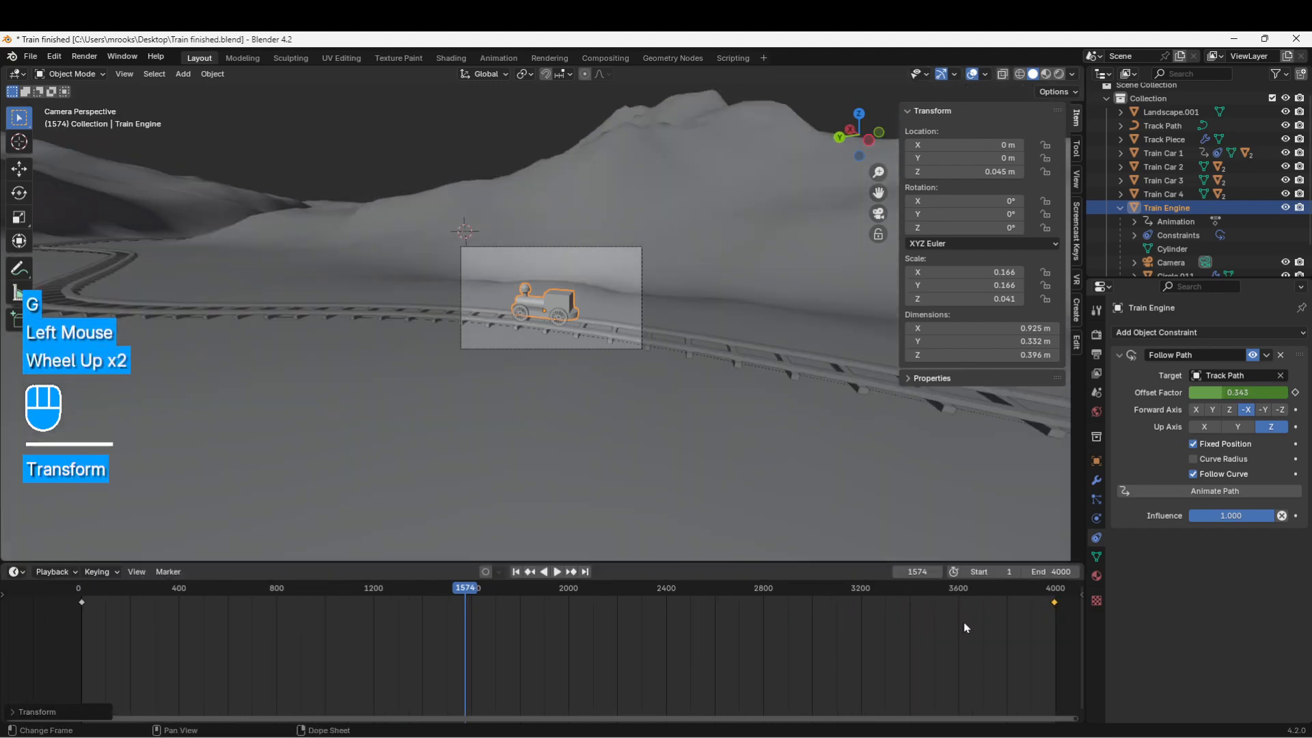
{"action": "middle_click_drag", "start_coordinate": [964, 622], "coordinate": [468, 627], "text": "shift"}
{"action": "scroll", "coordinate": [637, 614], "scroll_direction": "up", "scroll_amount": 2}
{"action": "scroll", "coordinate": [469, 627], "scroll_direction": "up", "scroll_amount": 8}
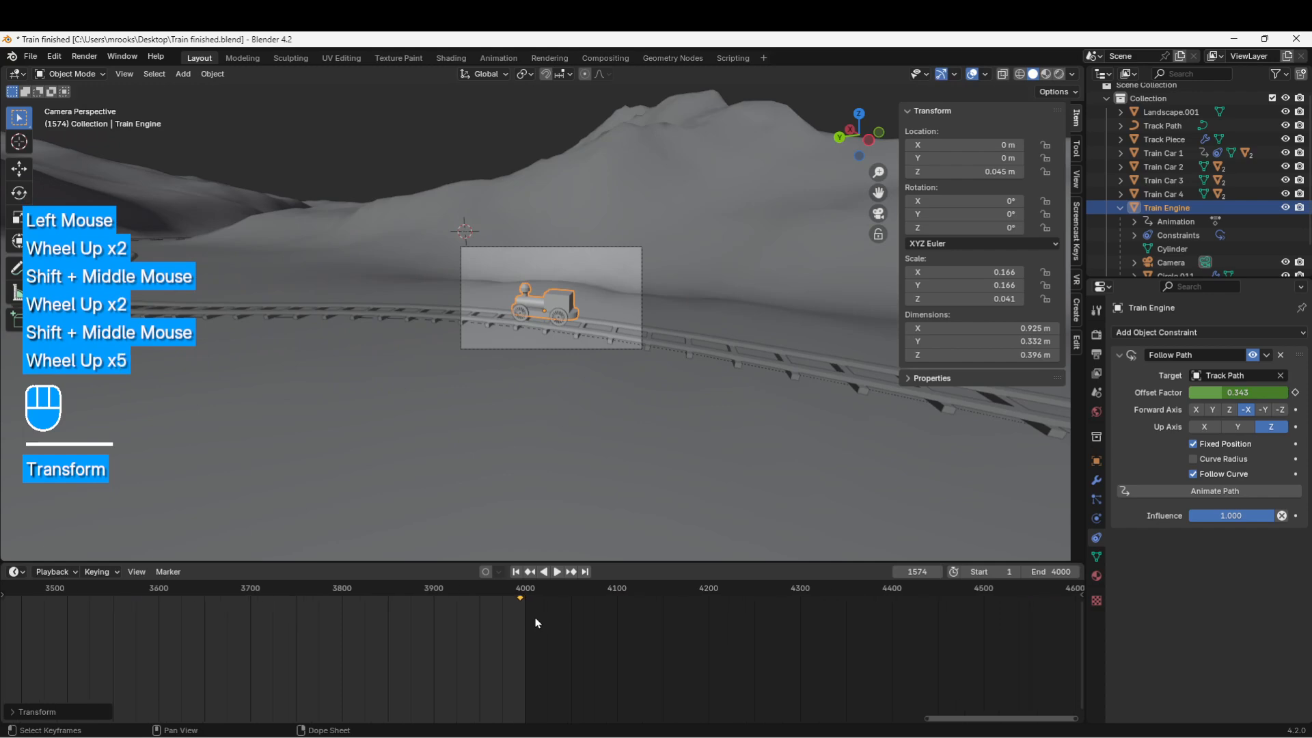
{"action": "scroll", "coordinate": [465, 626], "scroll_direction": "up", "scroll_amount": 4}
{"action": "scroll", "coordinate": [463, 626], "scroll_direction": "down", "scroll_amount": 2}
{"action": "scroll", "coordinate": [463, 627], "scroll_direction": "up", "scroll_amount": 2}
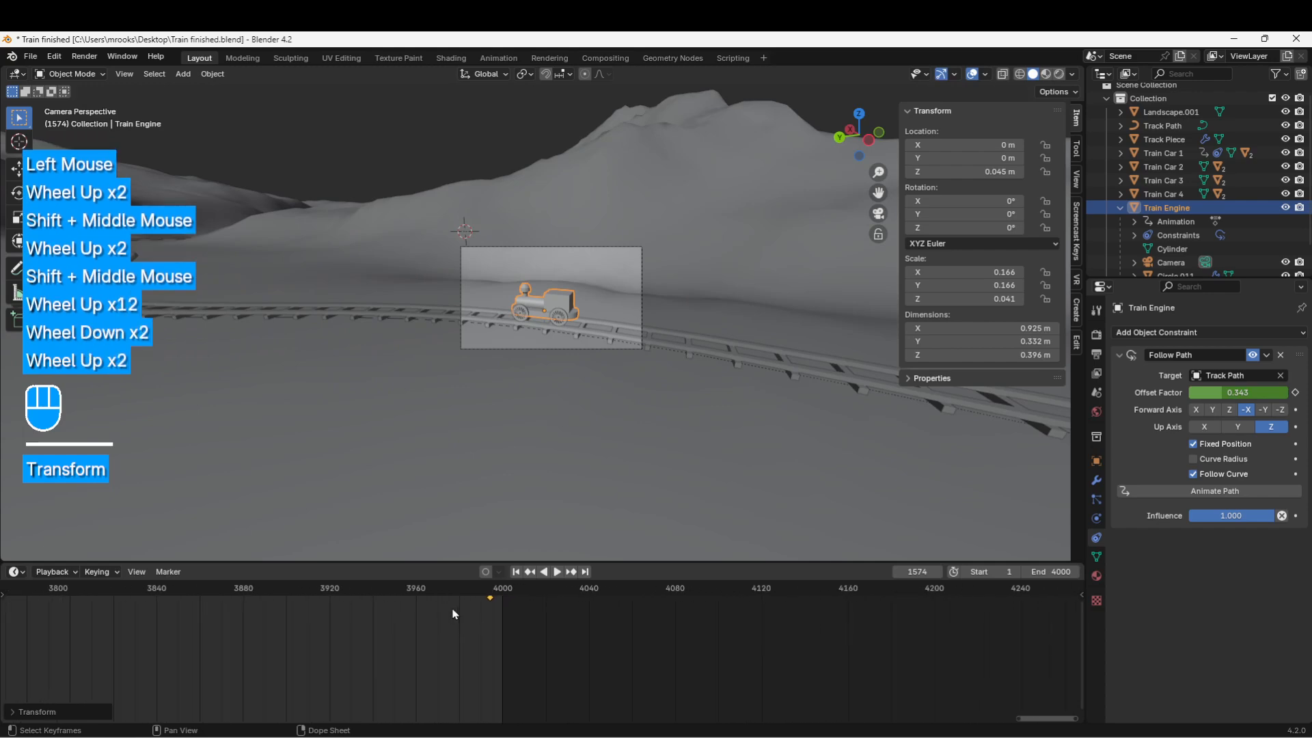
{"action": "key", "text": "g"}
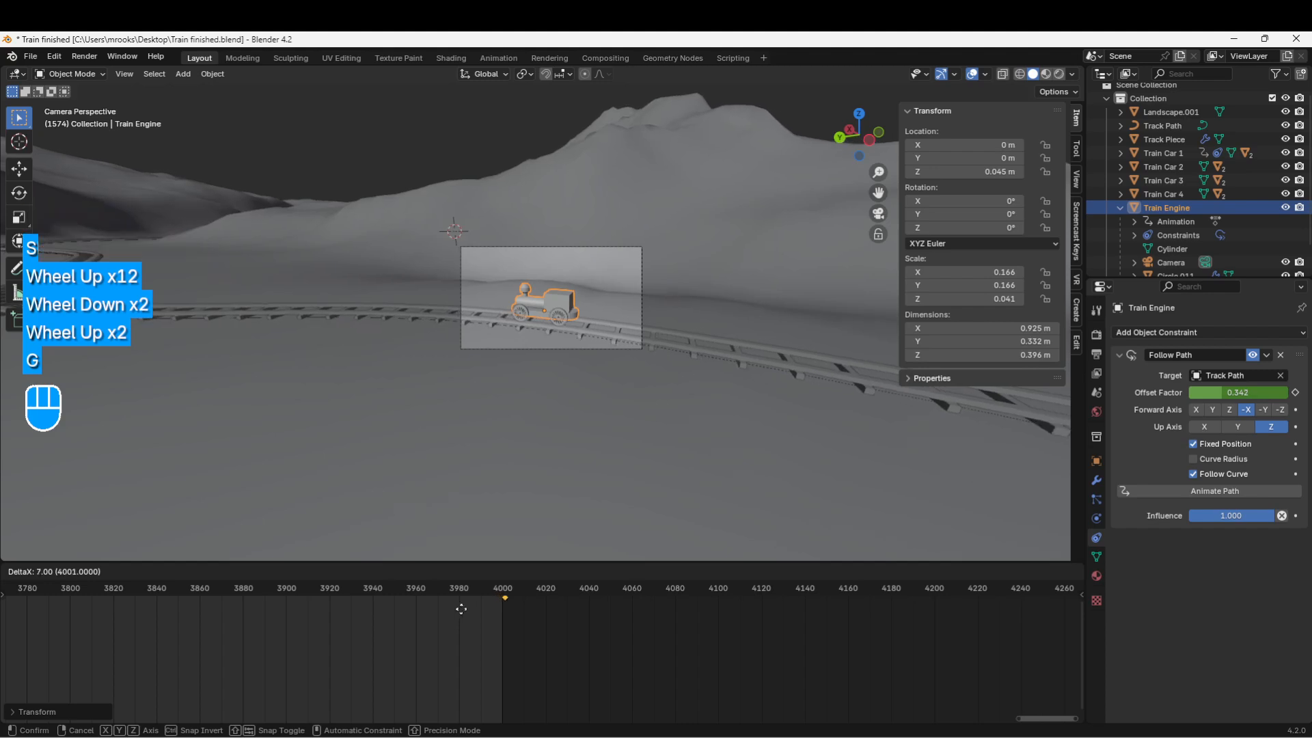
Step: Drop the end keyframe at frame 4000 and preview playback, stopping at frame 1670
{"action": "left_click", "coordinate": [460, 610]}
{"action": "scroll", "coordinate": [463, 619], "scroll_direction": "down", "scroll_amount": 4}
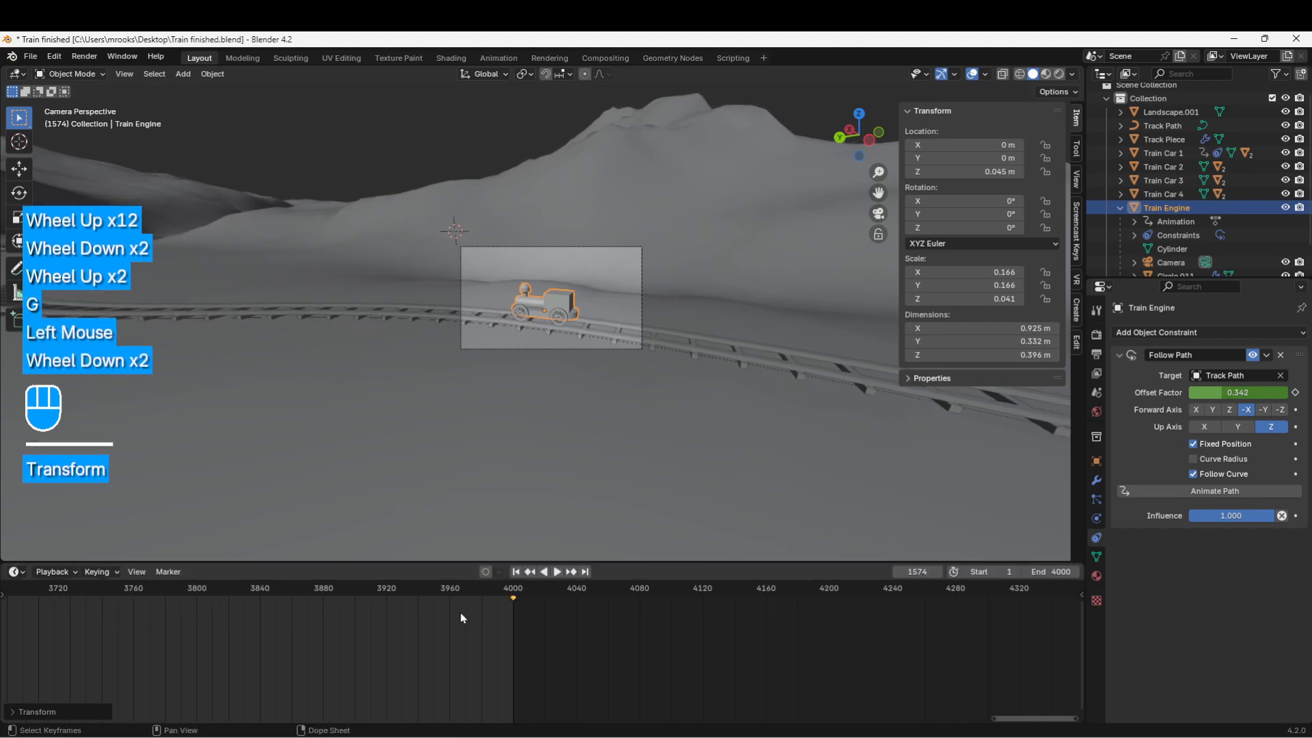
{"action": "scroll", "coordinate": [462, 618], "scroll_direction": "down", "scroll_amount": 13}
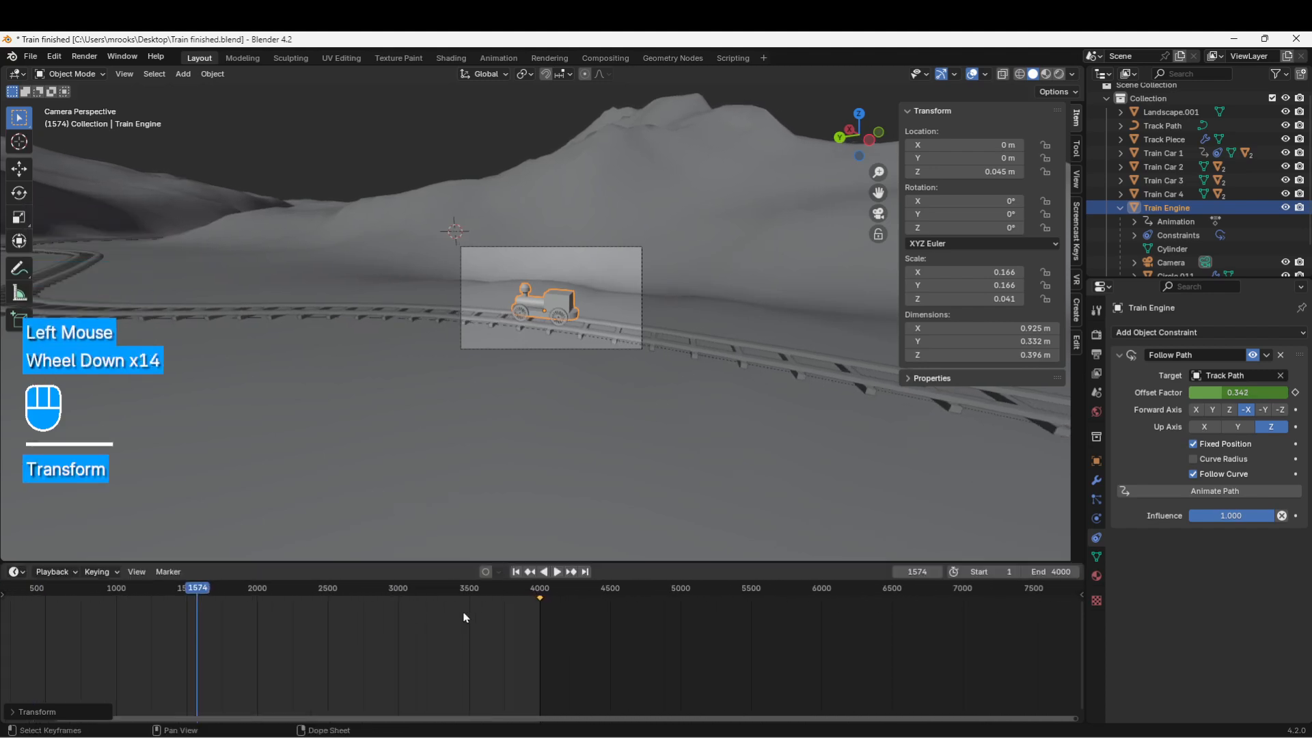
{"action": "scroll", "coordinate": [467, 616], "scroll_direction": "down", "scroll_amount": 1}
{"action": "left_click", "coordinate": [557, 573]}
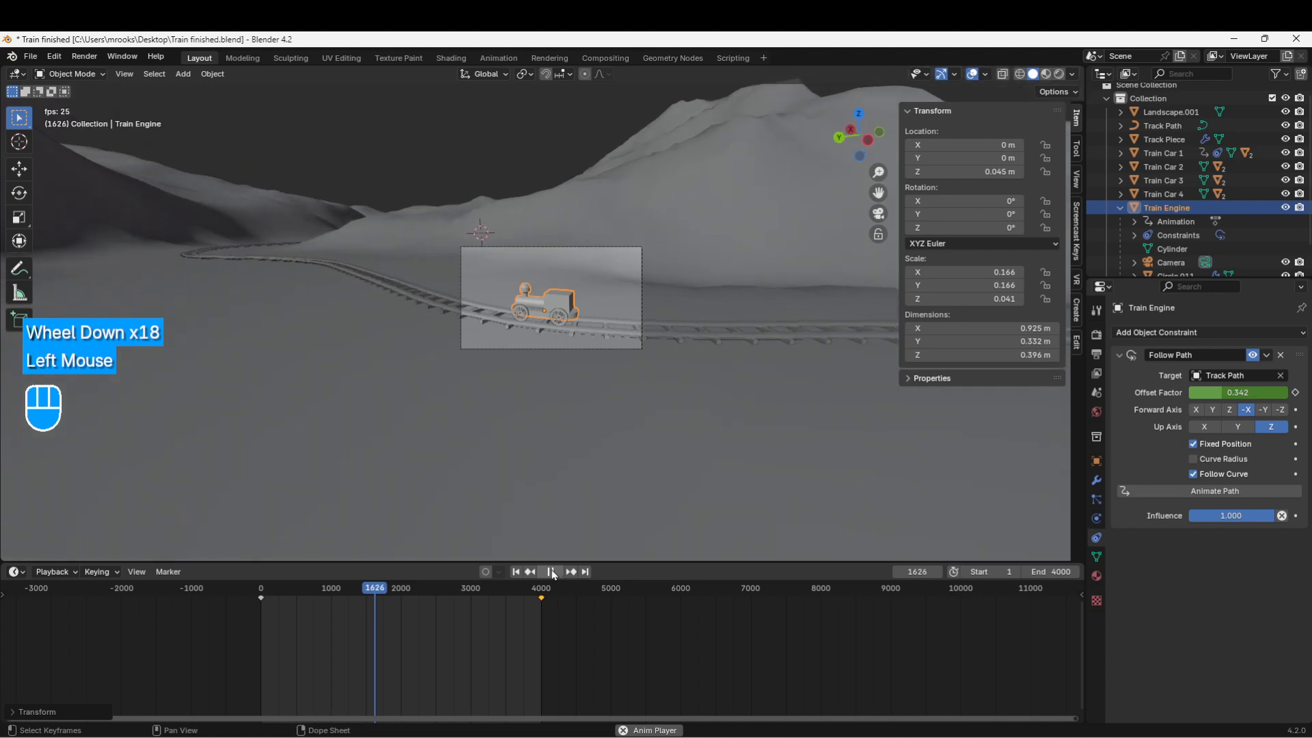
{"action": "left_click", "coordinate": [551, 576]}
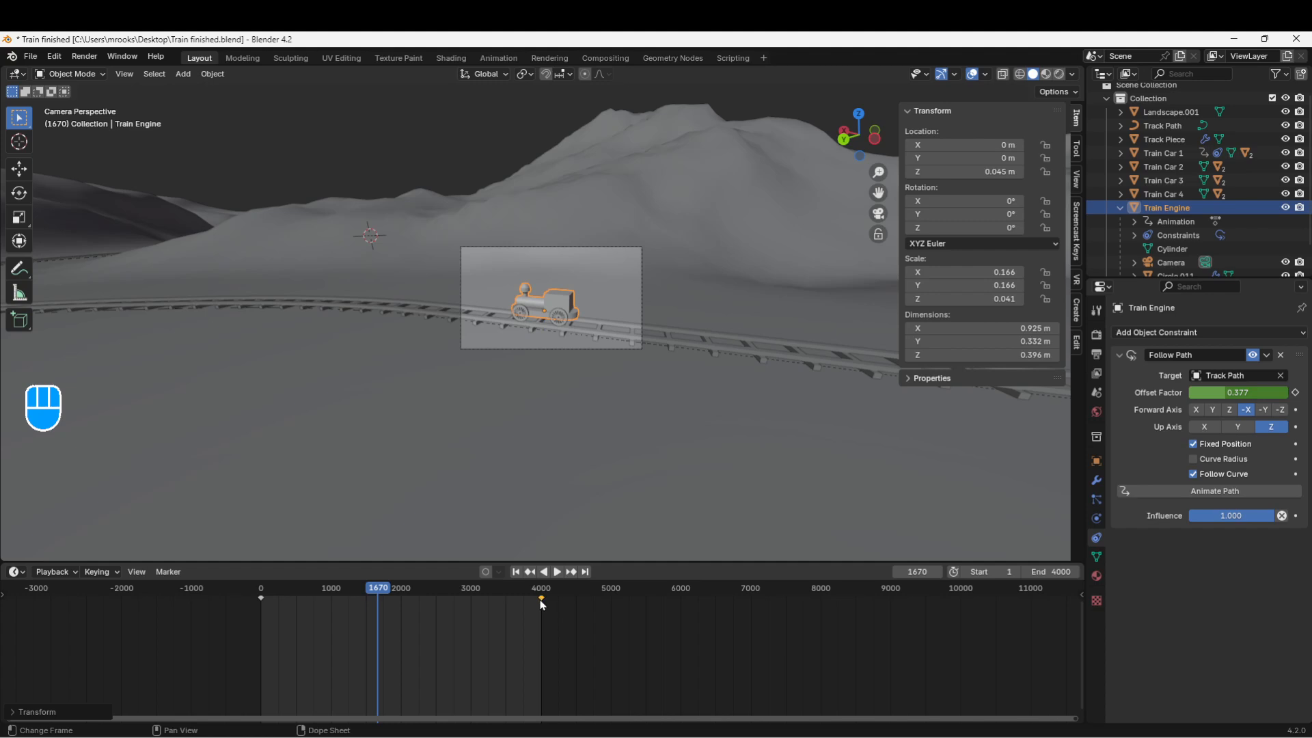
{"action": "key", "text": "g"}
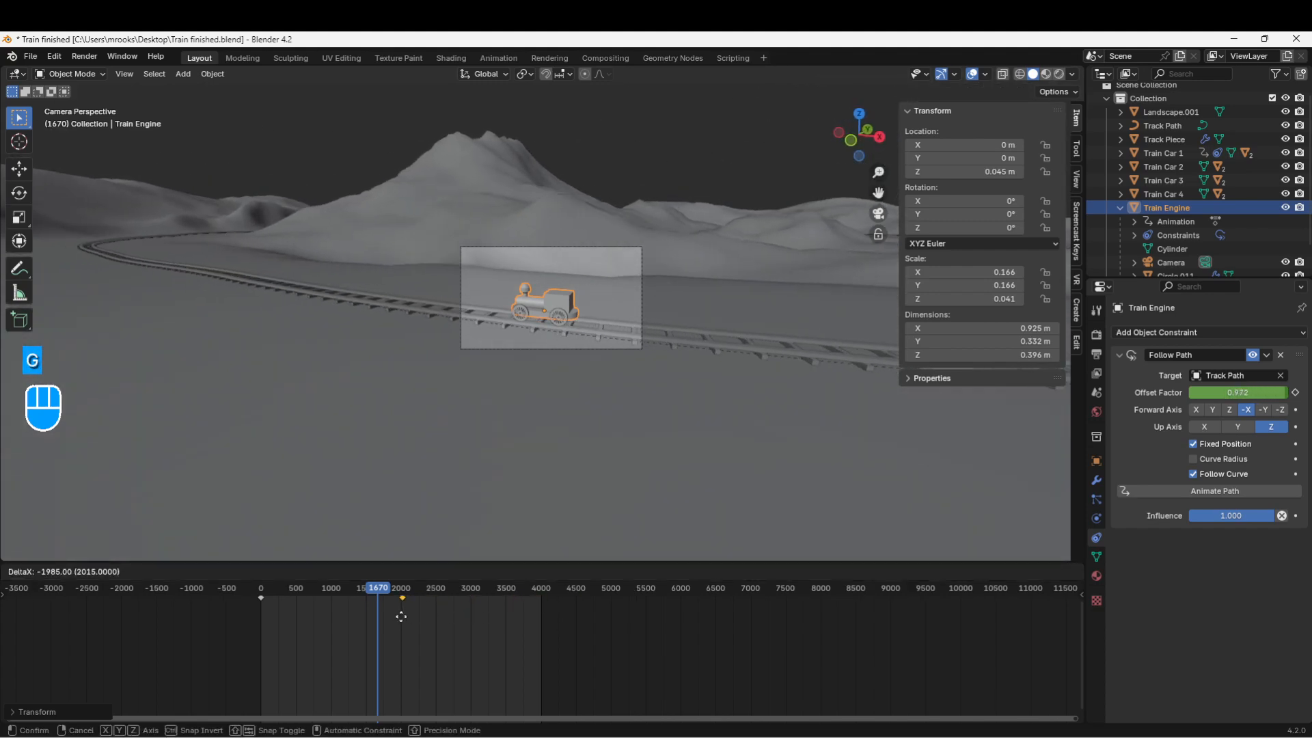
Step: Try earlier end-keyframe timings, then restore it to frame 4000 and stop playback at frame 1006
{"action": "left_click", "coordinate": [401, 616]}
{"action": "left_click", "coordinate": [558, 574]}
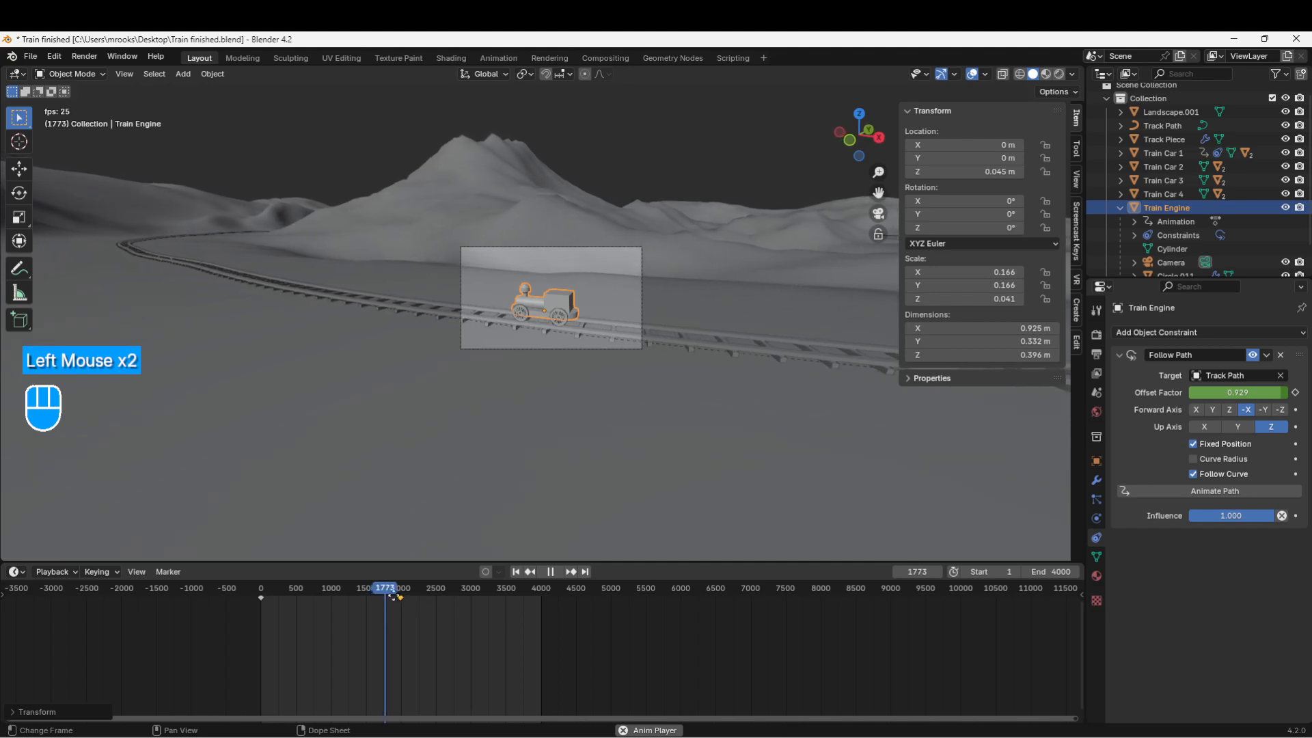
{"action": "key", "text": "g"}
{"action": "left_click", "coordinate": [350, 589]}
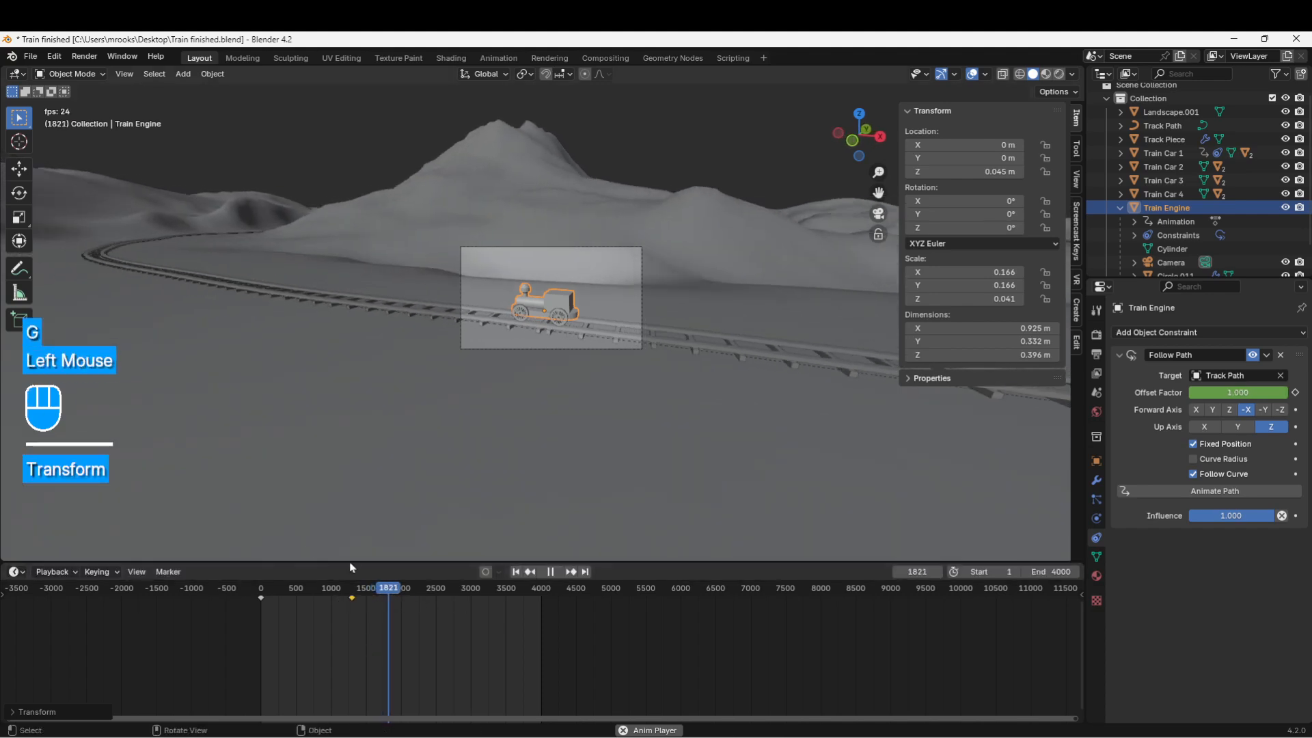
{"action": "left_click", "coordinate": [305, 592]}
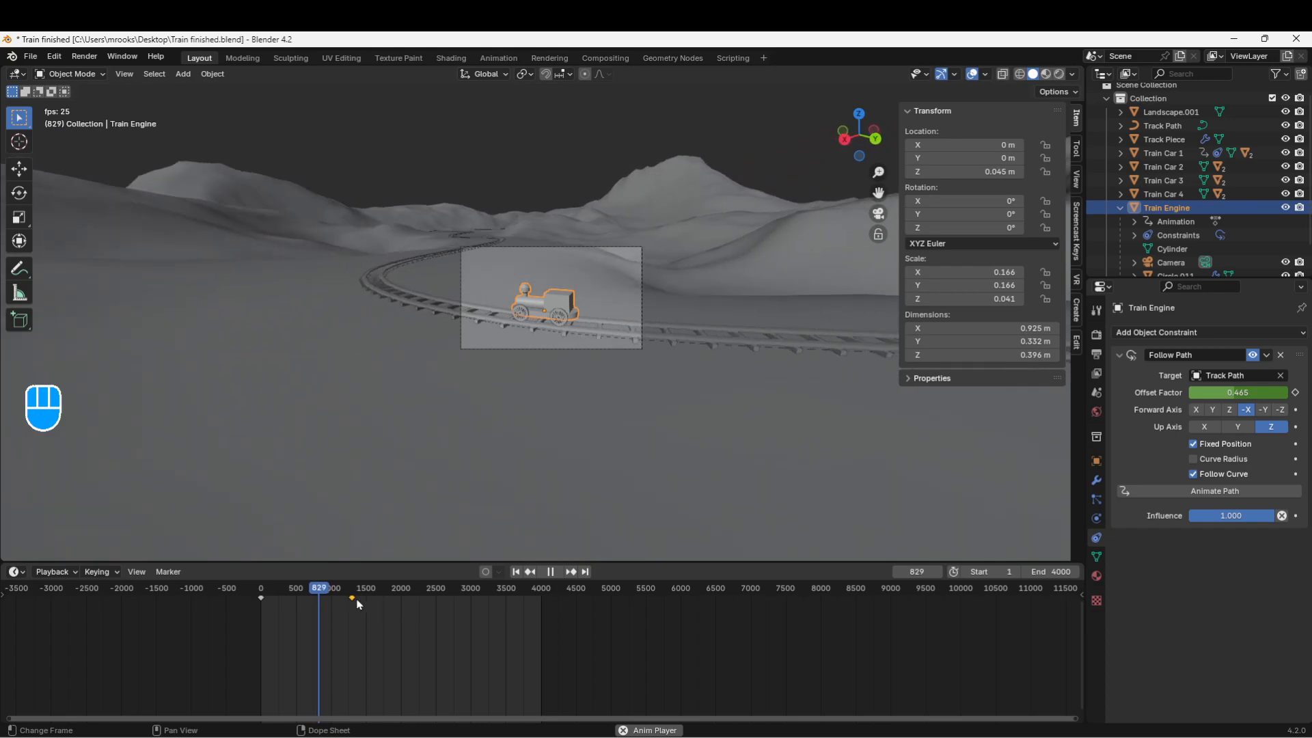
{"action": "left_click_drag", "start_coordinate": [352, 598], "coordinate": [543, 606]}
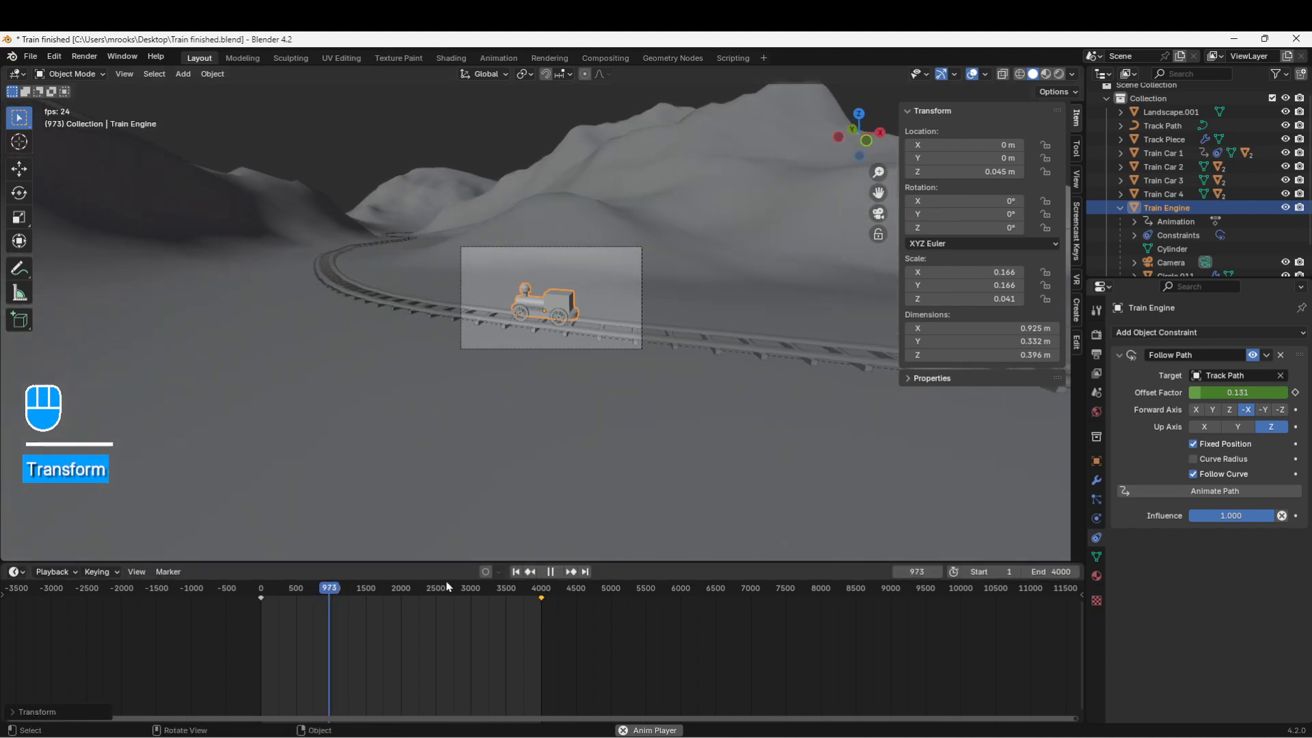
{"action": "left_click", "coordinate": [553, 572]}
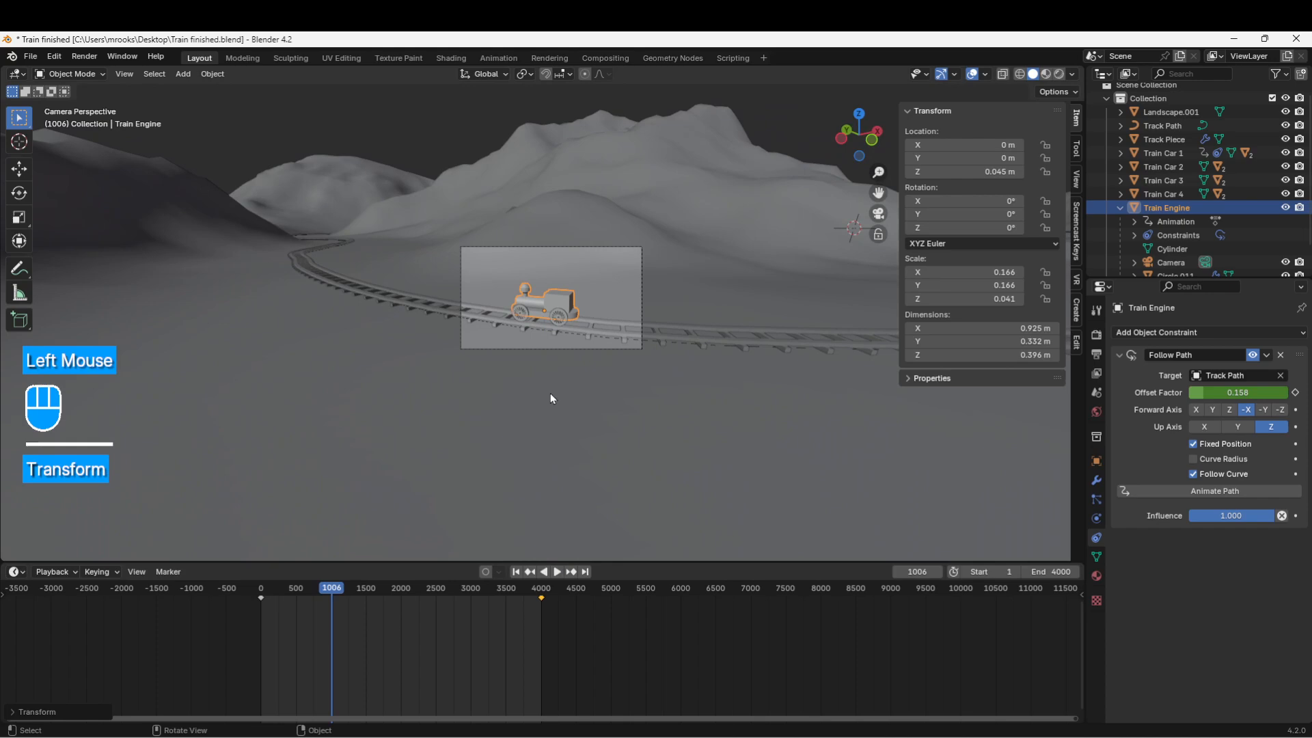
{"action": "scroll", "coordinate": [510, 376], "scroll_direction": "up", "scroll_amount": 4}
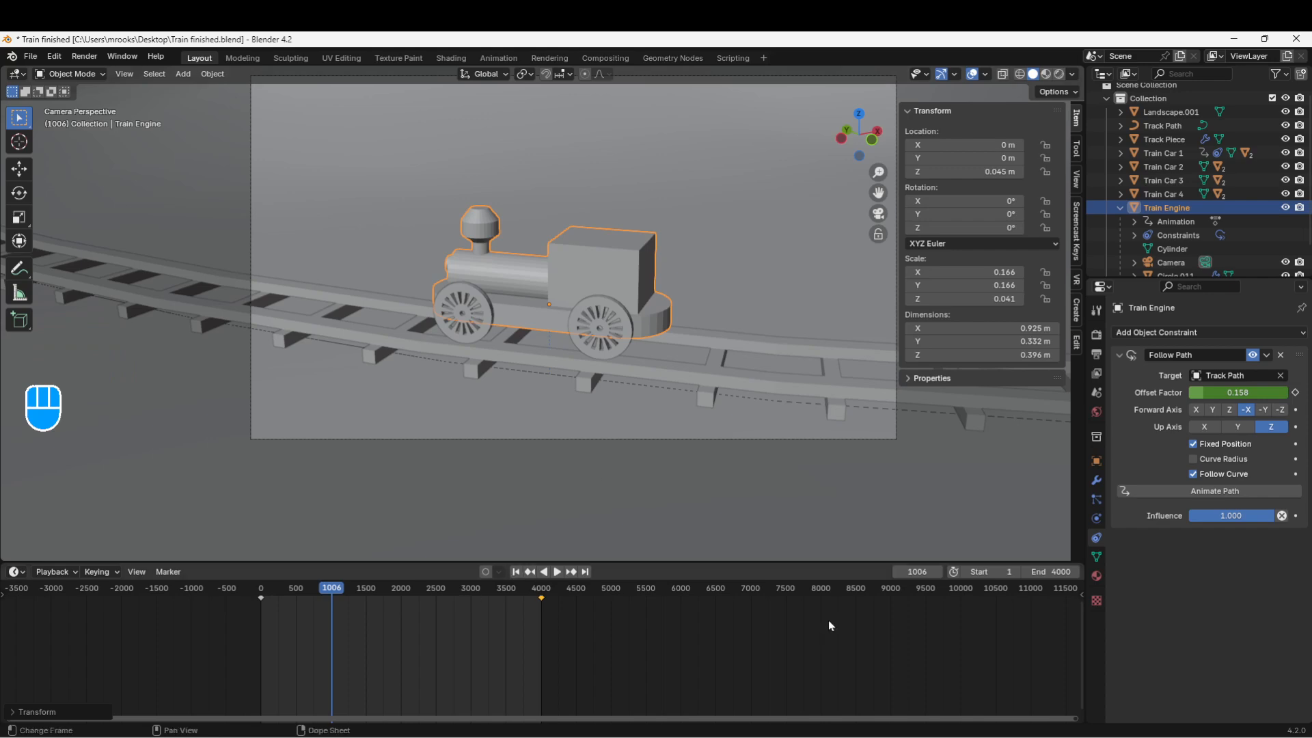
Step: Set the current frame back to 1
{"action": "left_click", "coordinate": [916, 574]}
{"action": "type", "text": "1"}
{"action": "key", "text": "Return"}
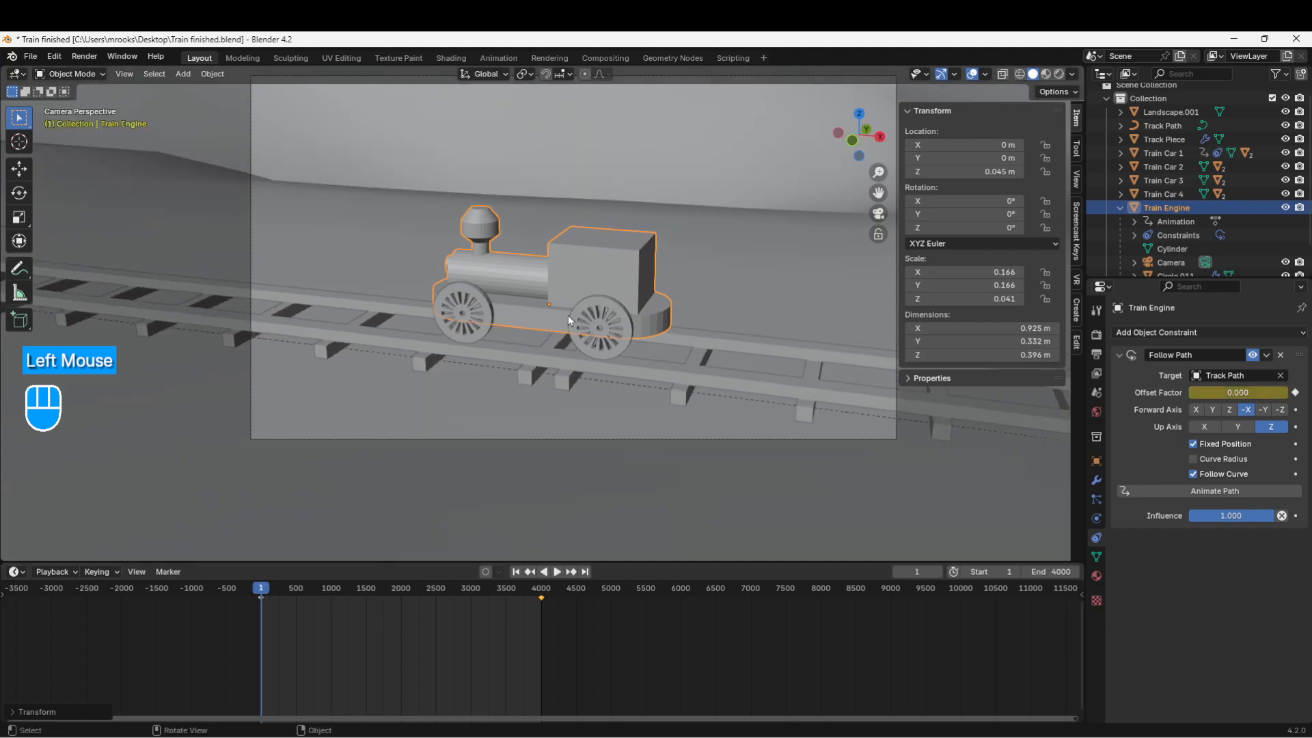
{"action": "scroll", "coordinate": [466, 293], "scroll_direction": "down", "scroll_amount": 2}
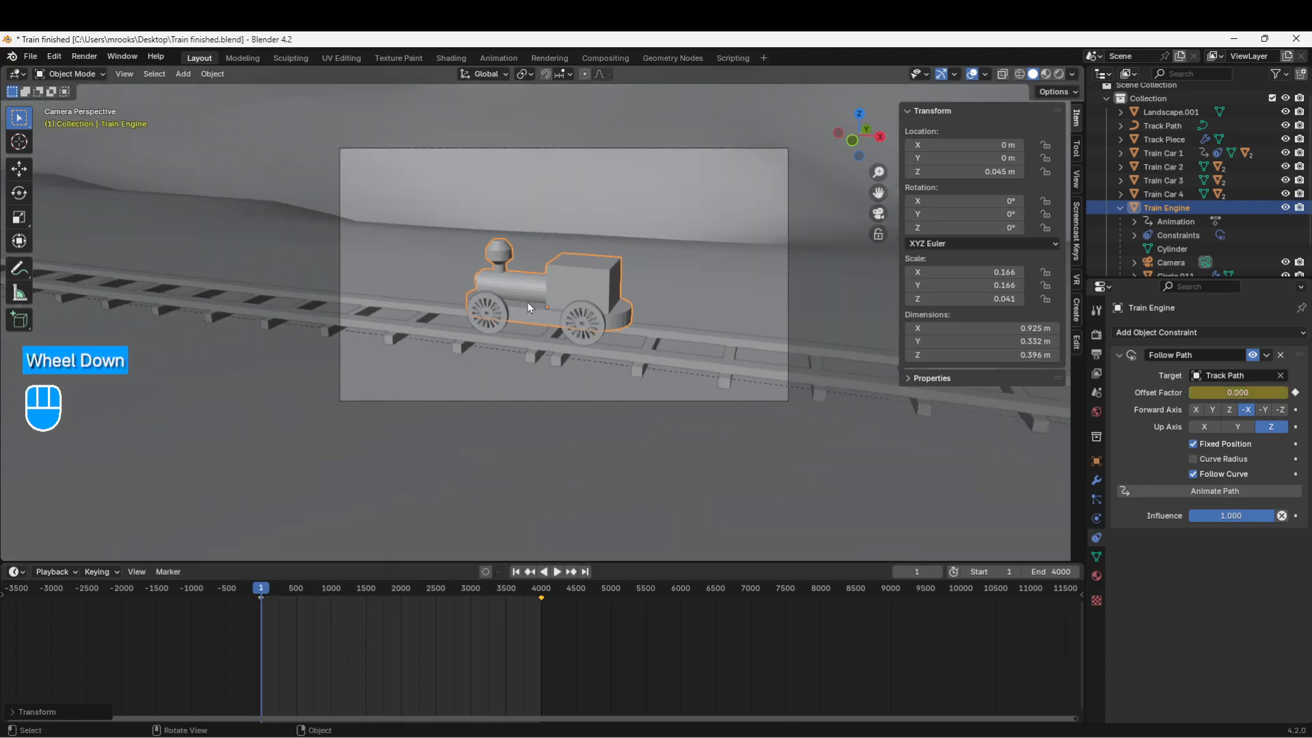
Step: Select Train Car 1 and delete its old target-less Follow Path constraint
{"action": "left_click", "coordinate": [1162, 159]}
{"action": "key", "text": "ctrl"}
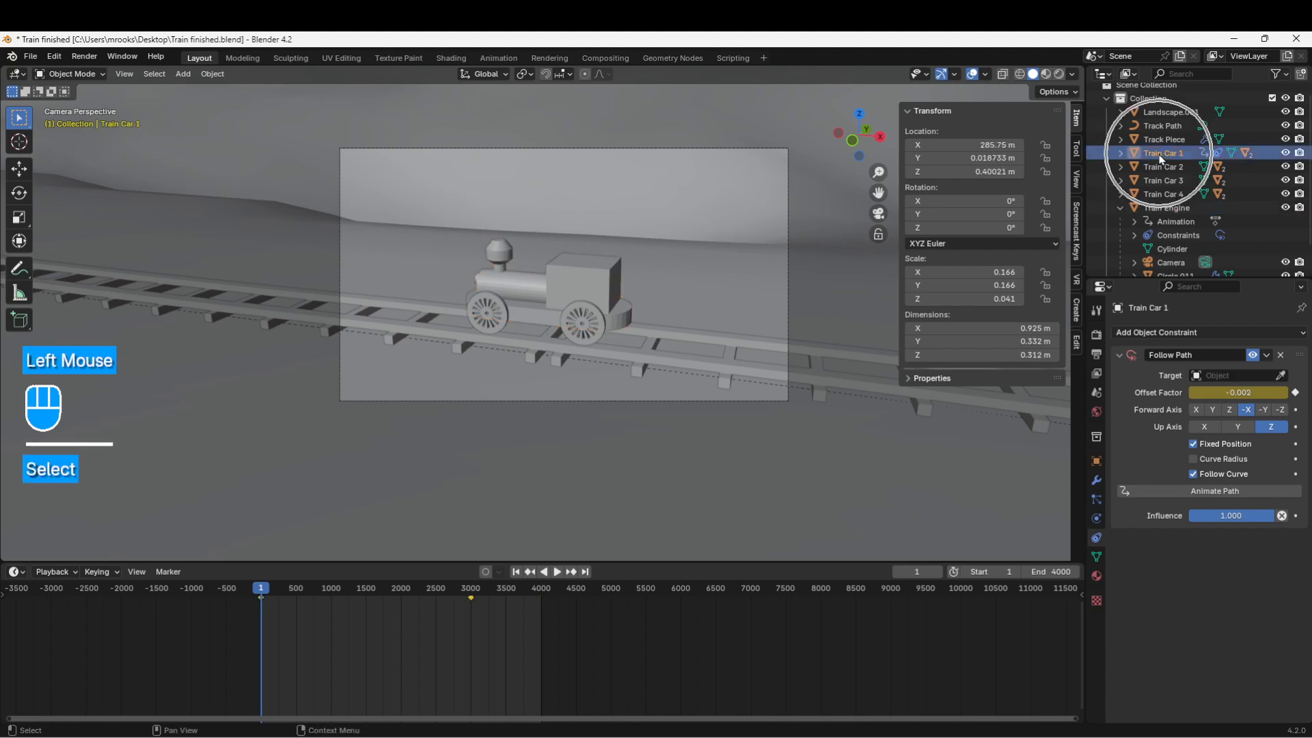
{"action": "left_click", "coordinate": [1162, 158]}
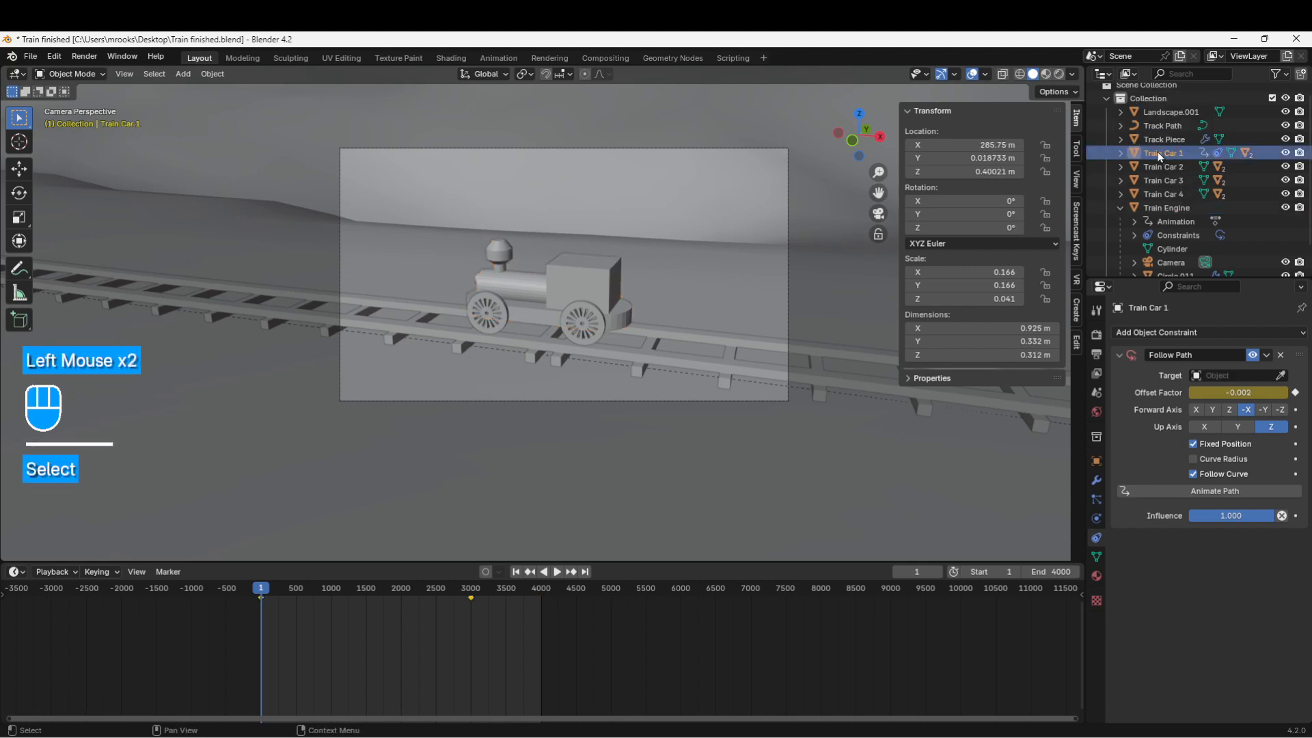
{"action": "left_click", "coordinate": [1281, 354]}
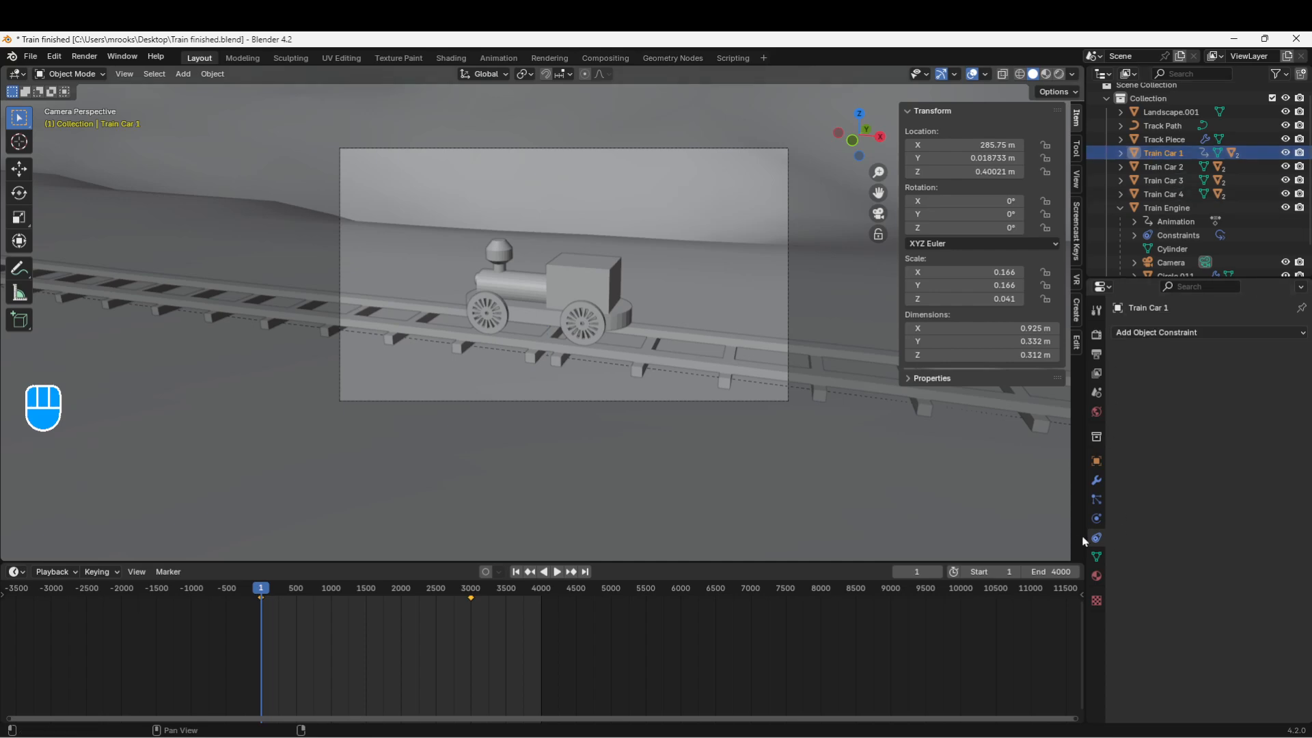
Step: Add a Follow Path constraint to Train Car 1 and reset its location to 0, 0, 0
{"action": "left_click", "coordinate": [1133, 334]}
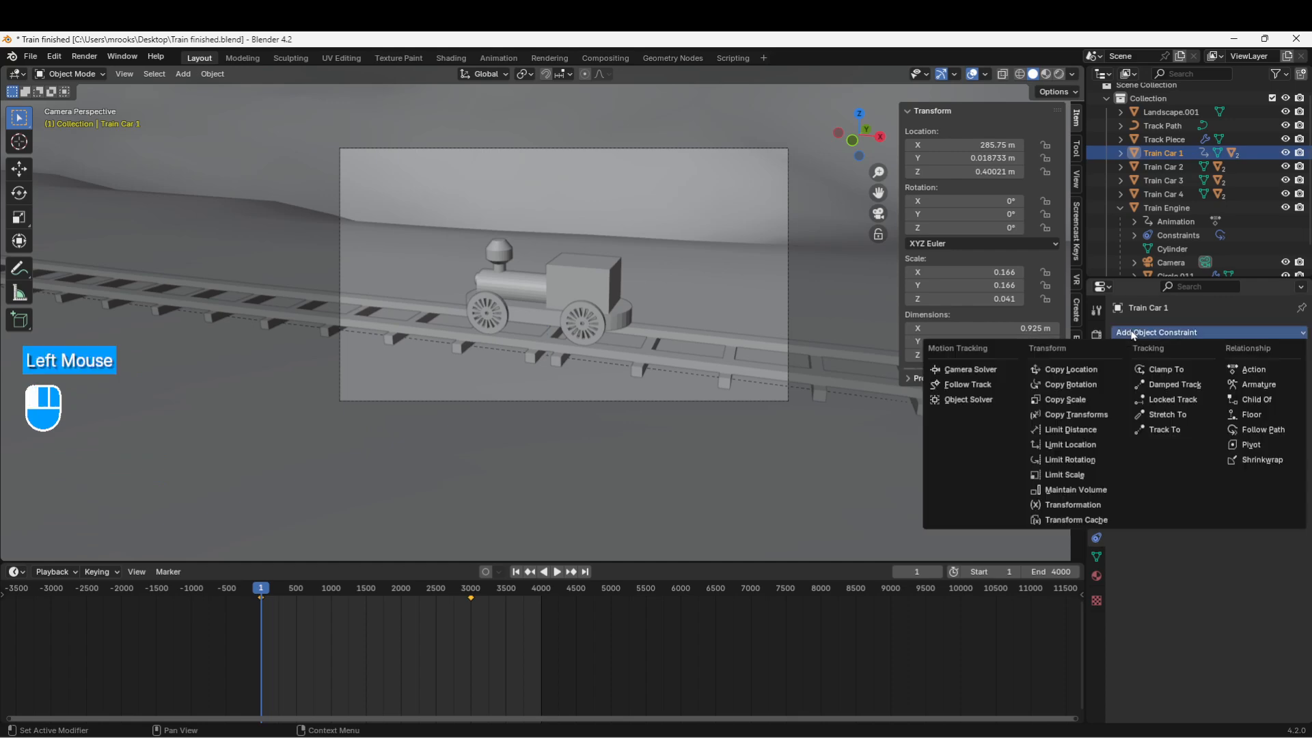
{"action": "left_click", "coordinate": [1252, 431]}
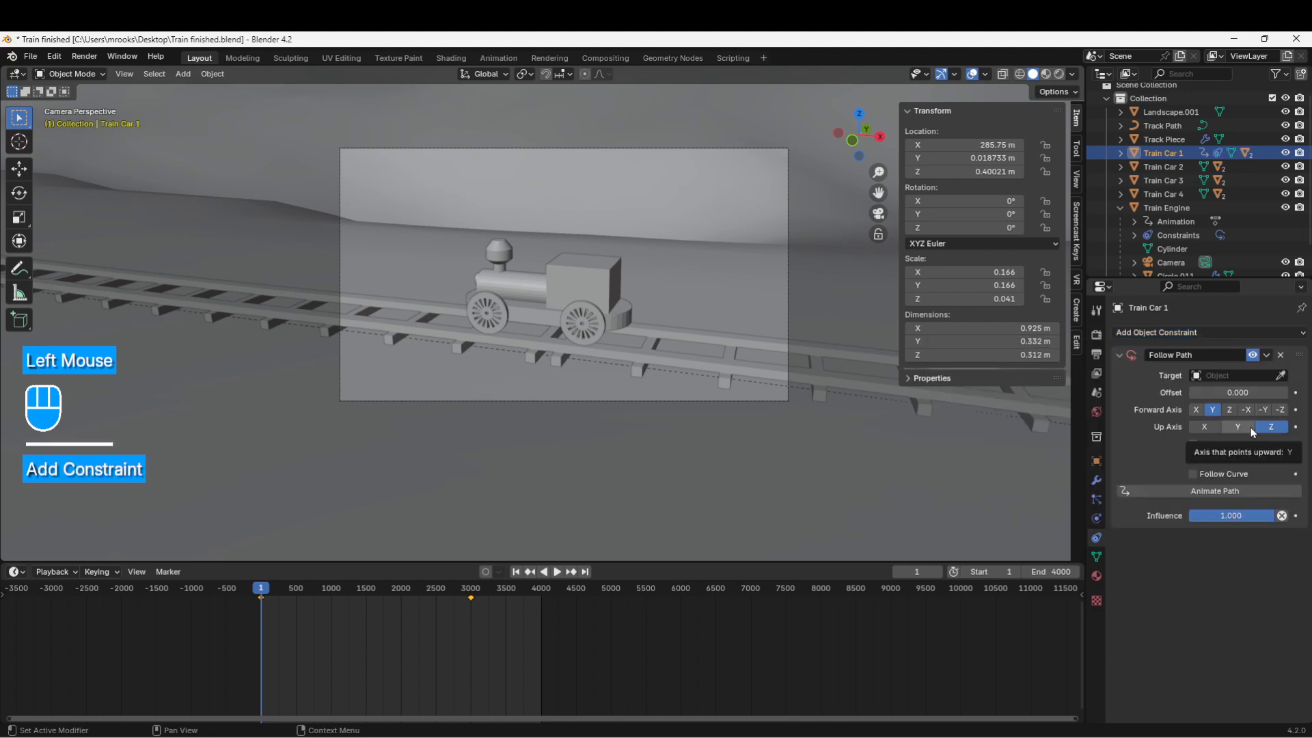
{"action": "left_click", "coordinate": [958, 144]}
{"action": "type", "text": "0"}
{"action": "key", "text": "Return"}
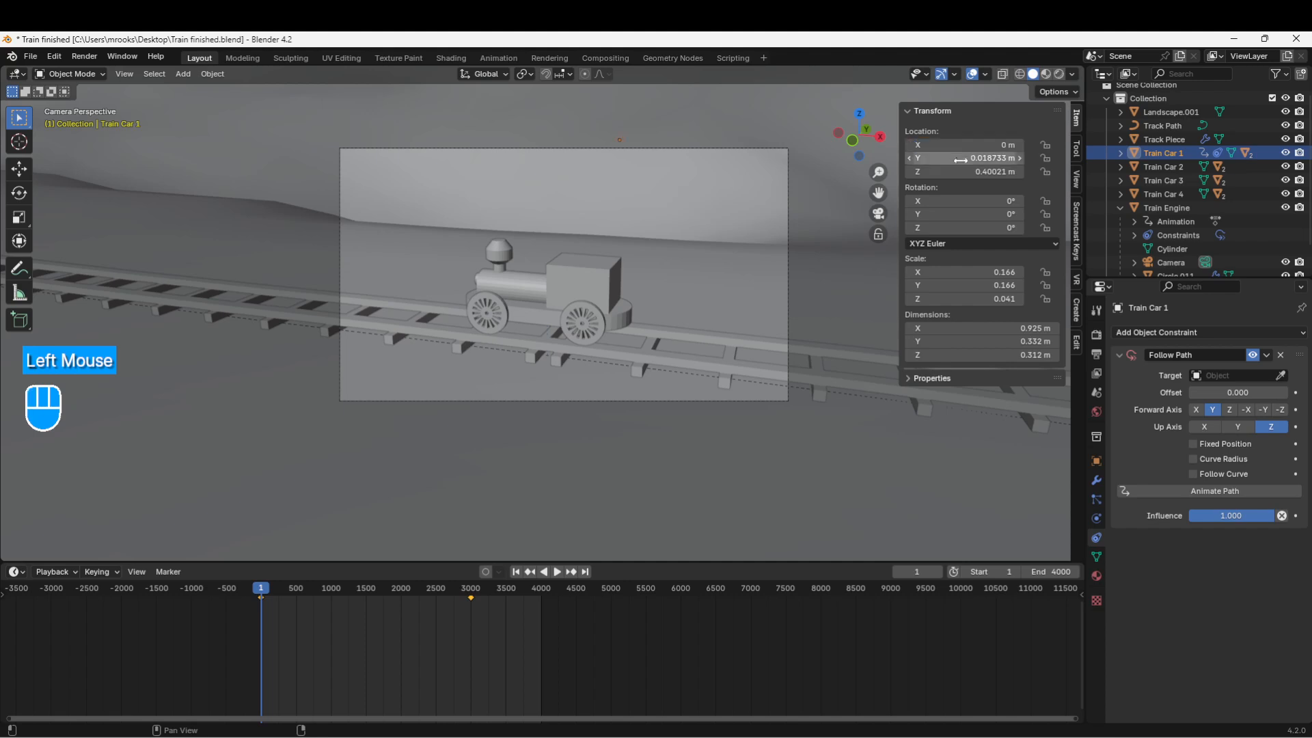
{"action": "left_click", "coordinate": [963, 157]}
{"action": "type", "text": "0"}
{"action": "key", "text": "Return"}
{"action": "left_click", "coordinate": [966, 172]}
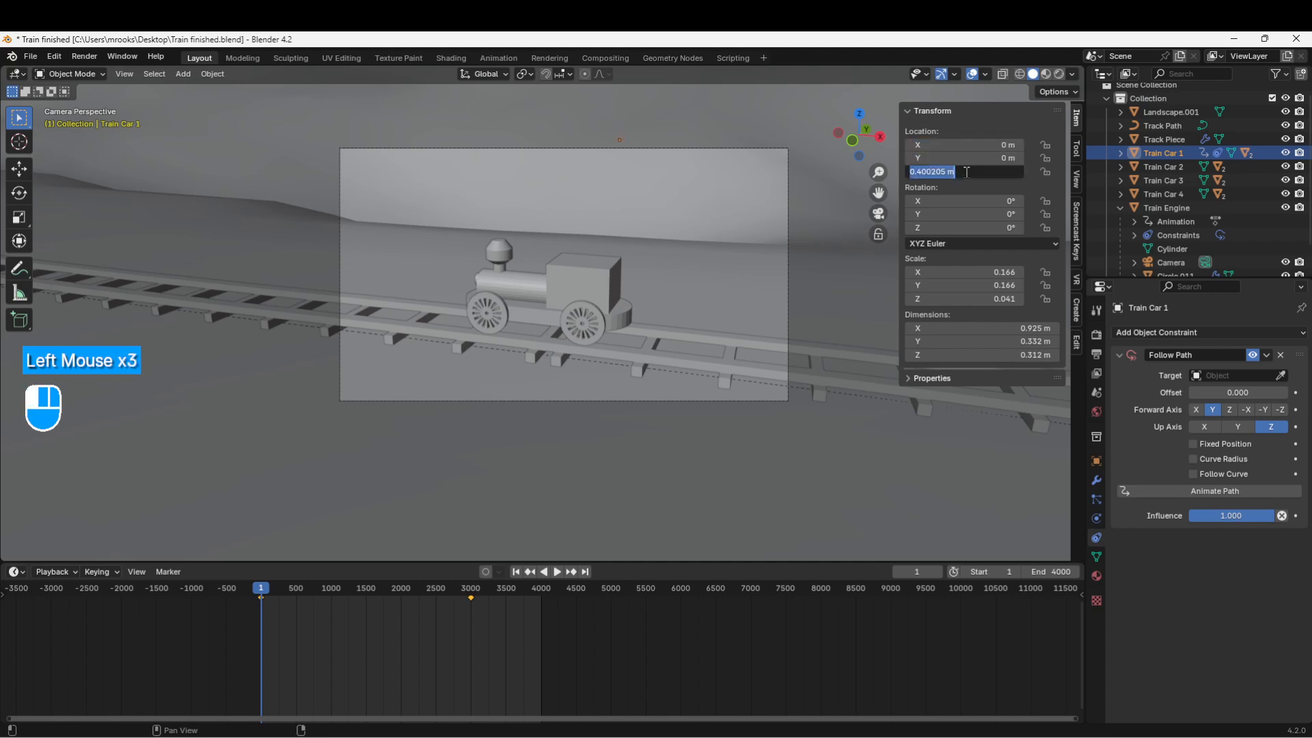
{"action": "type", "text": "0"}
{"action": "key", "text": "Return"}
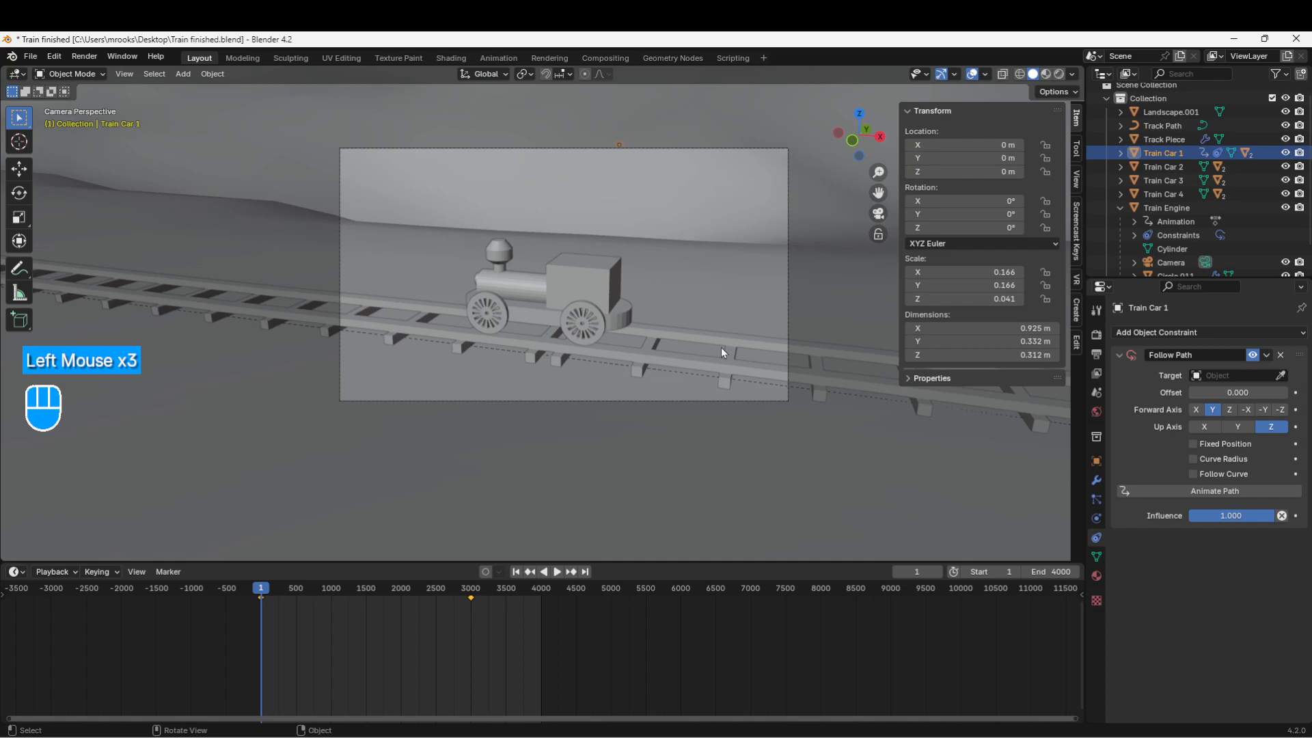
Step: Open the constraint's Target list, which offers Track Path
{"action": "scroll", "coordinate": [717, 318], "scroll_direction": "down", "scroll_amount": 2}
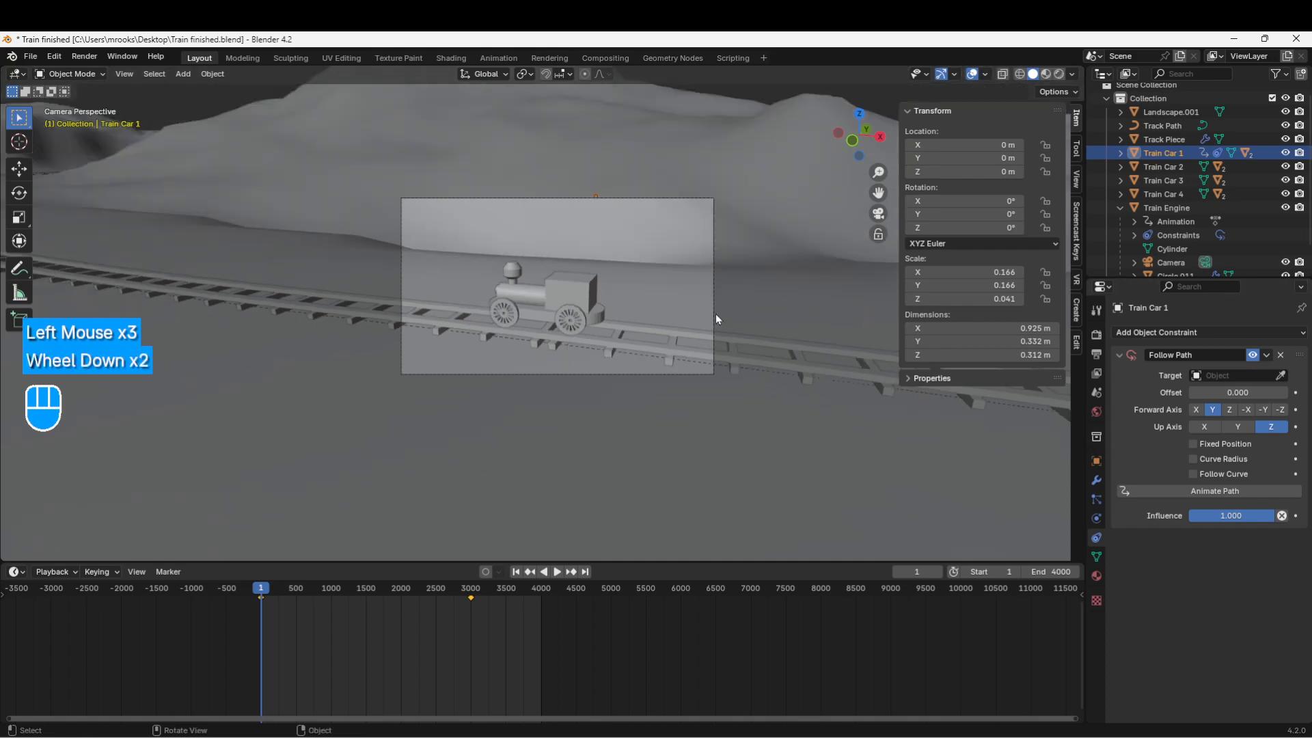
{"action": "scroll", "coordinate": [717, 318], "scroll_direction": "up", "scroll_amount": 2}
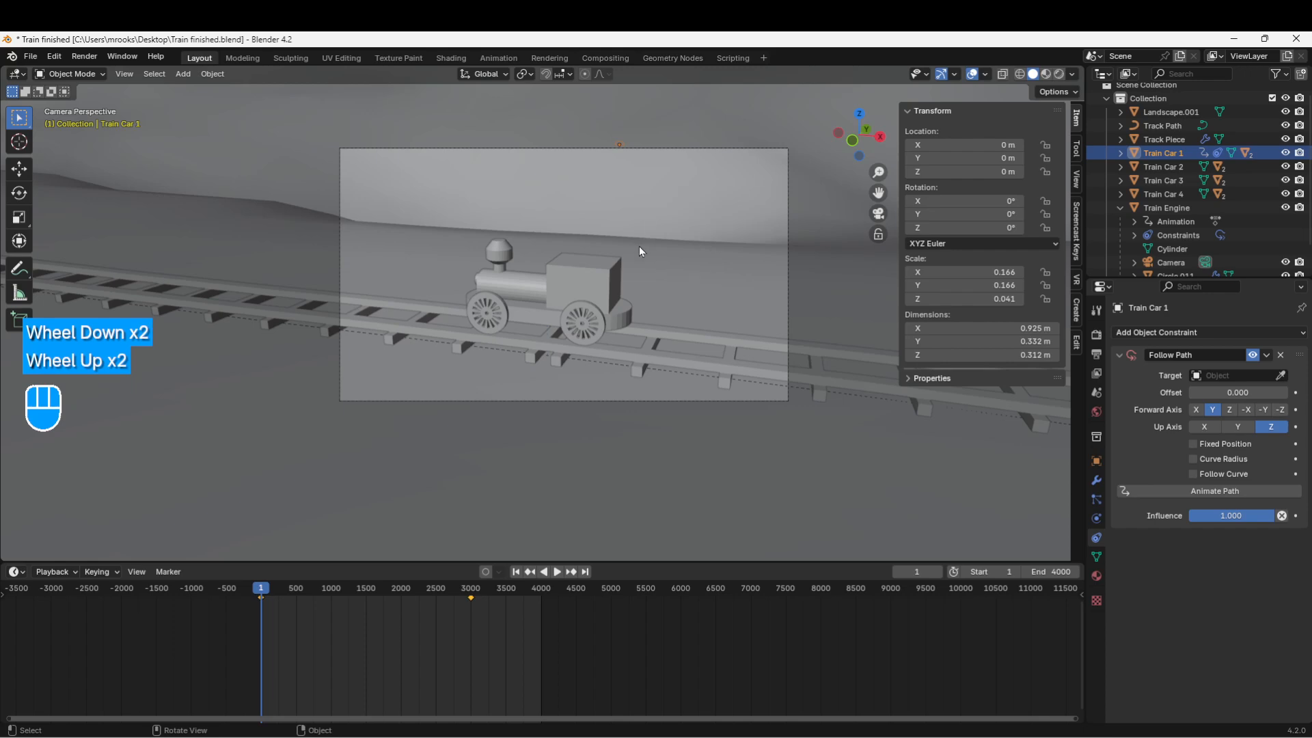
{"action": "left_click", "coordinate": [1214, 377]}
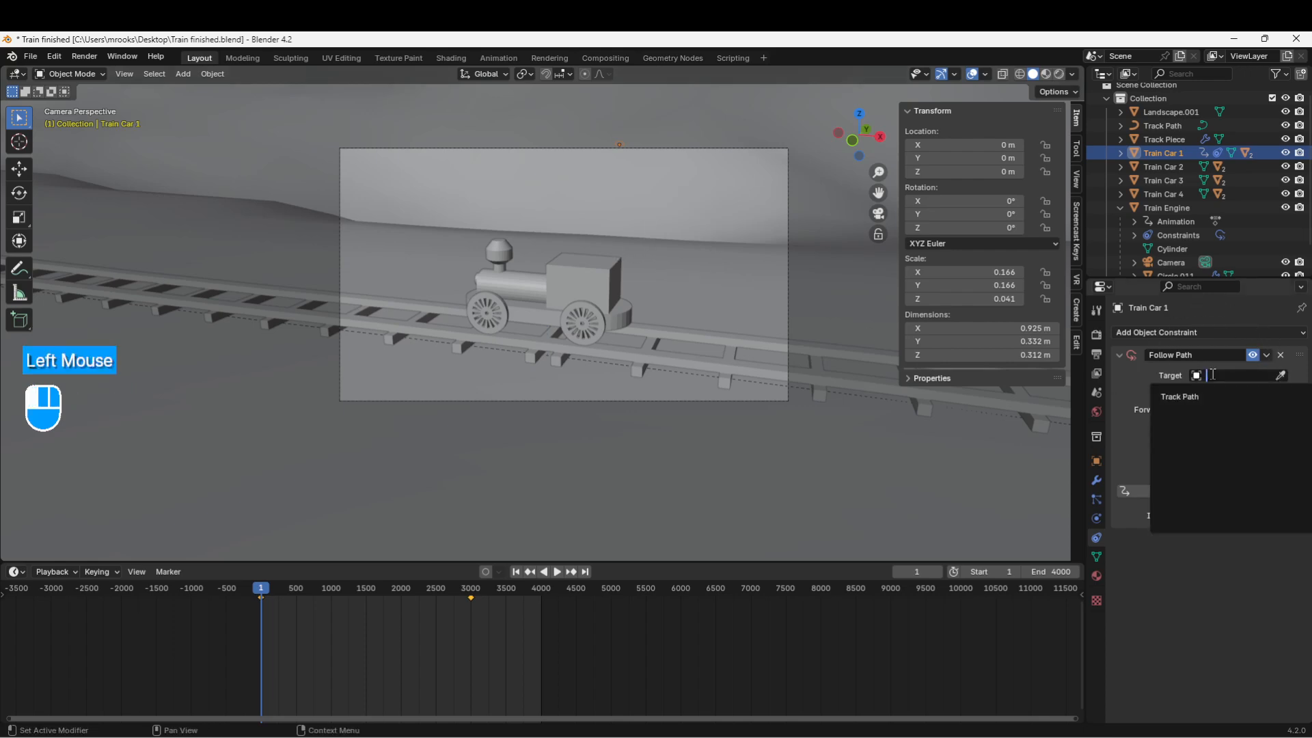
Step: Set Track Path as the target of Train Car 1's Follow Path constraint
{"action": "left_click", "coordinate": [1174, 396]}
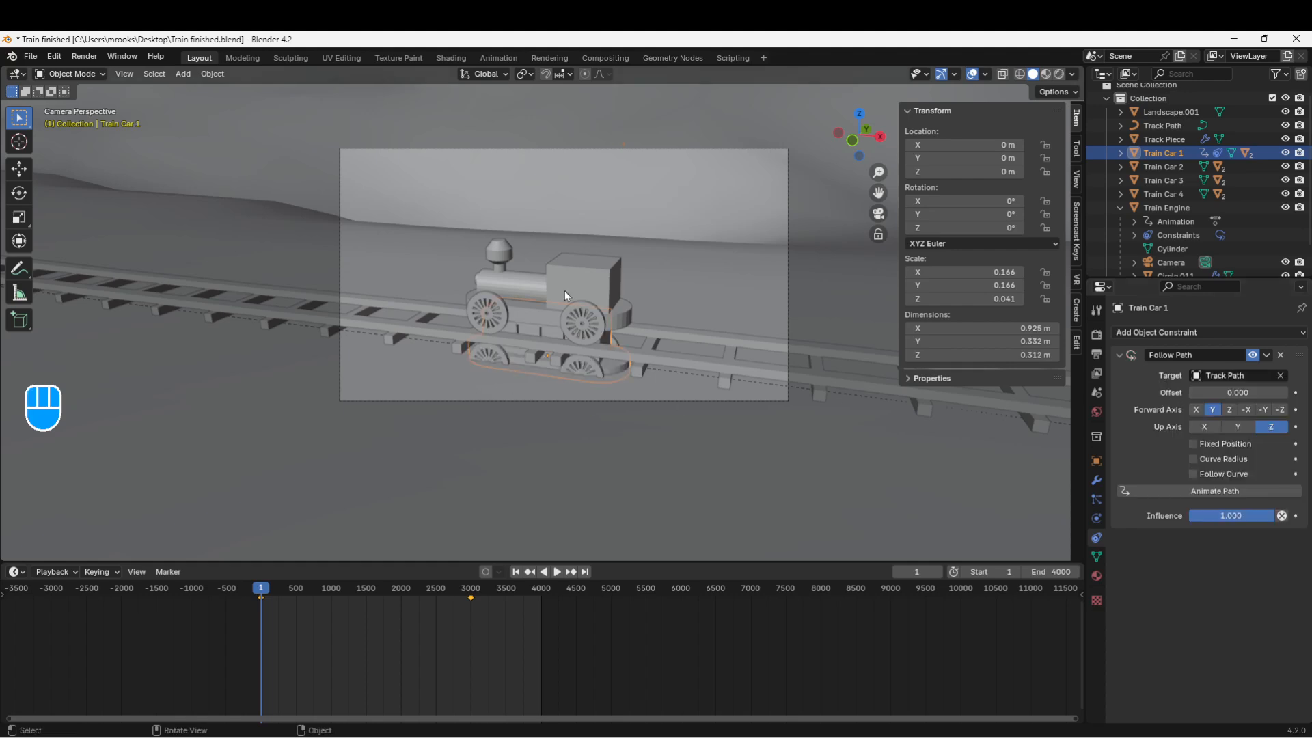
{"action": "scroll", "coordinate": [565, 350], "scroll_direction": "up", "scroll_amount": 1}
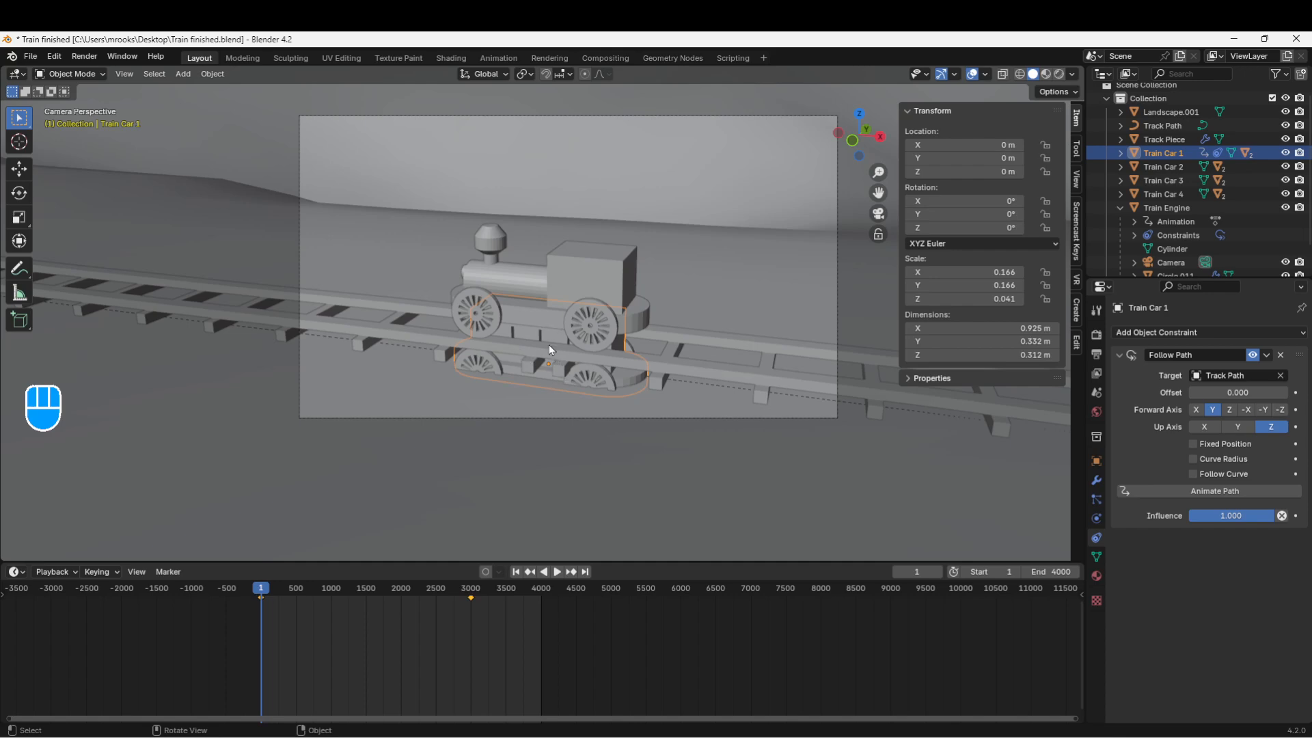
{"action": "left_click", "coordinate": [522, 277]}
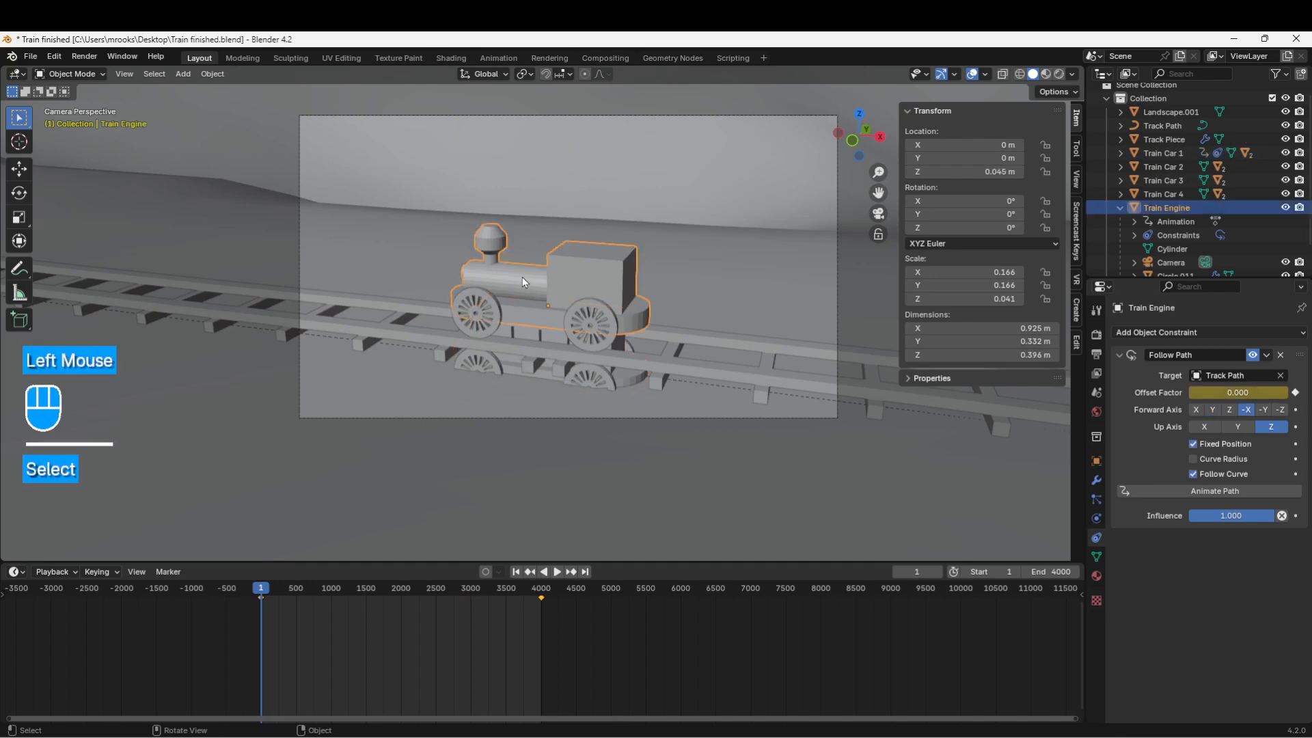
Step: Copy the engine's 0.045 m Location Z value and reselect Train Car 1
{"action": "key", "text": "ctrl"}
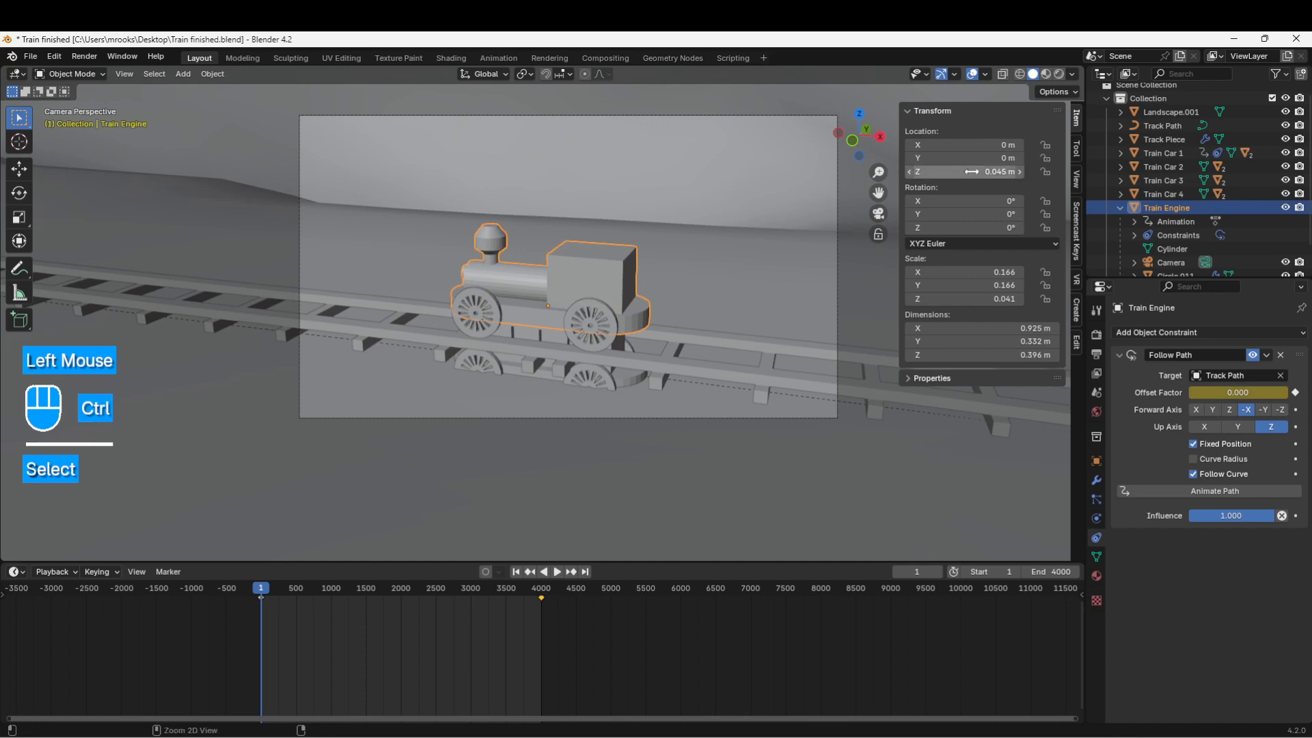
{"action": "double_click", "coordinate": [971, 171]}
{"action": "key", "text": "ctrl+c"}
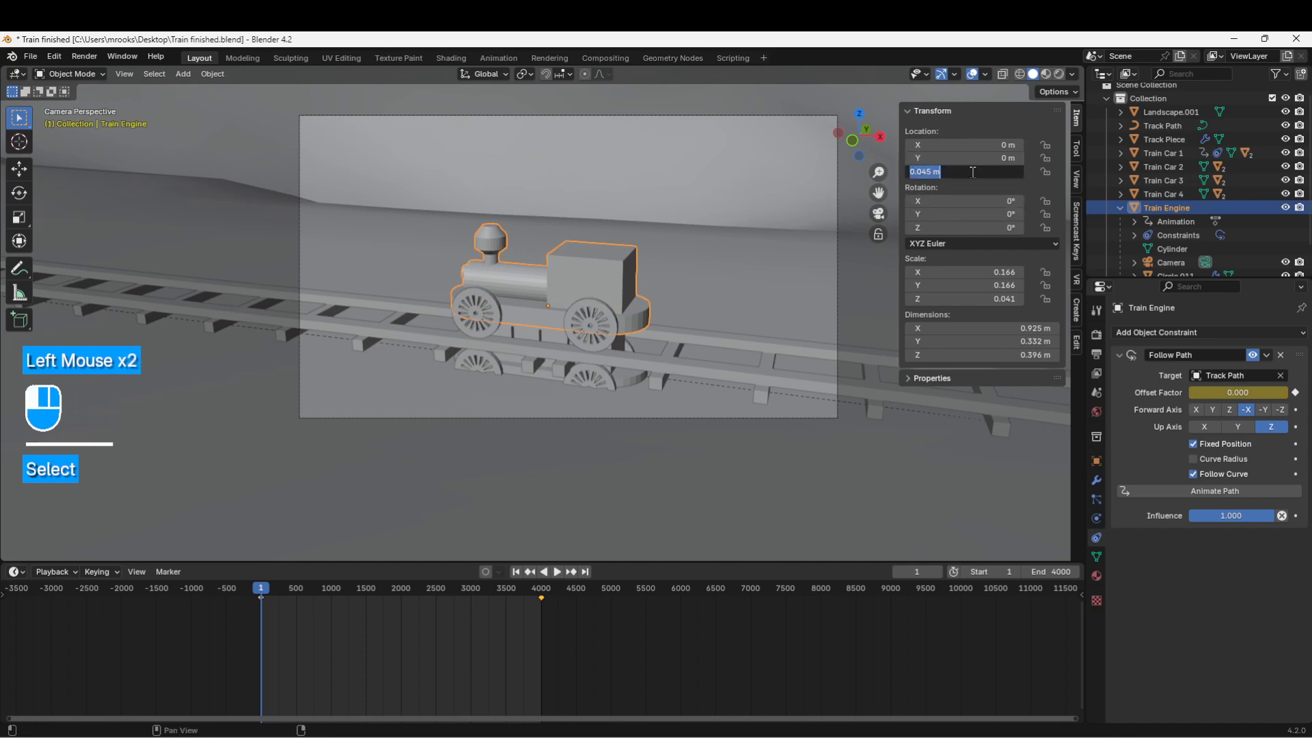
{"action": "left_click", "coordinate": [955, 171]}
{"action": "left_click_drag", "start_coordinate": [930, 172], "coordinate": [904, 175]}
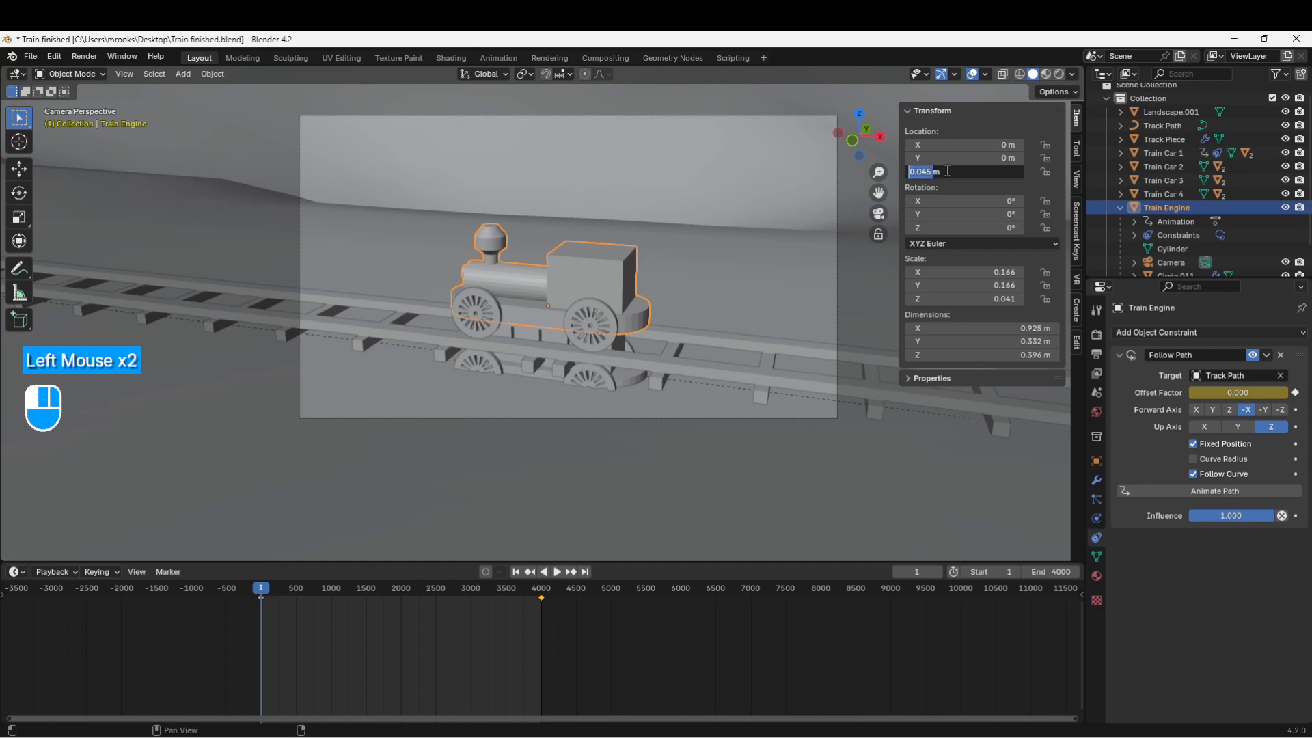
{"action": "key", "text": "ctrl"}
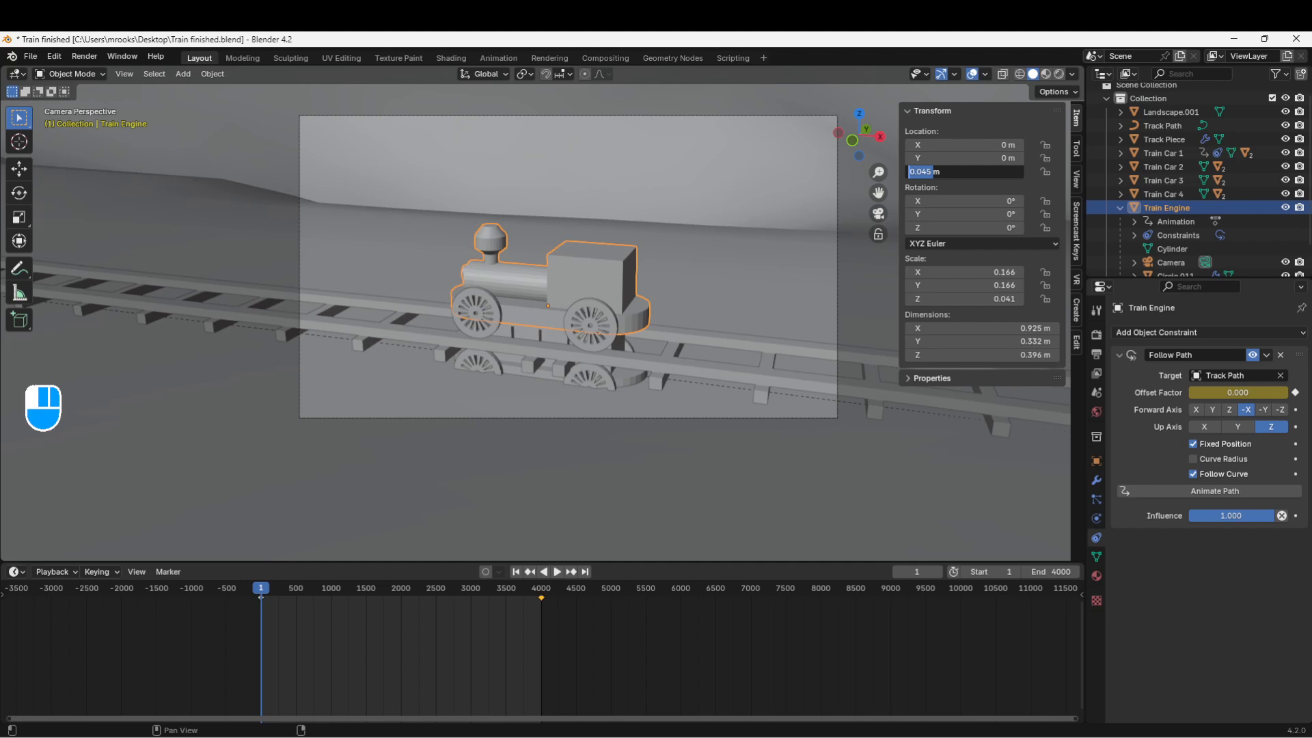
{"action": "left_click", "coordinate": [506, 373]}
{"action": "left_click", "coordinate": [516, 372]}
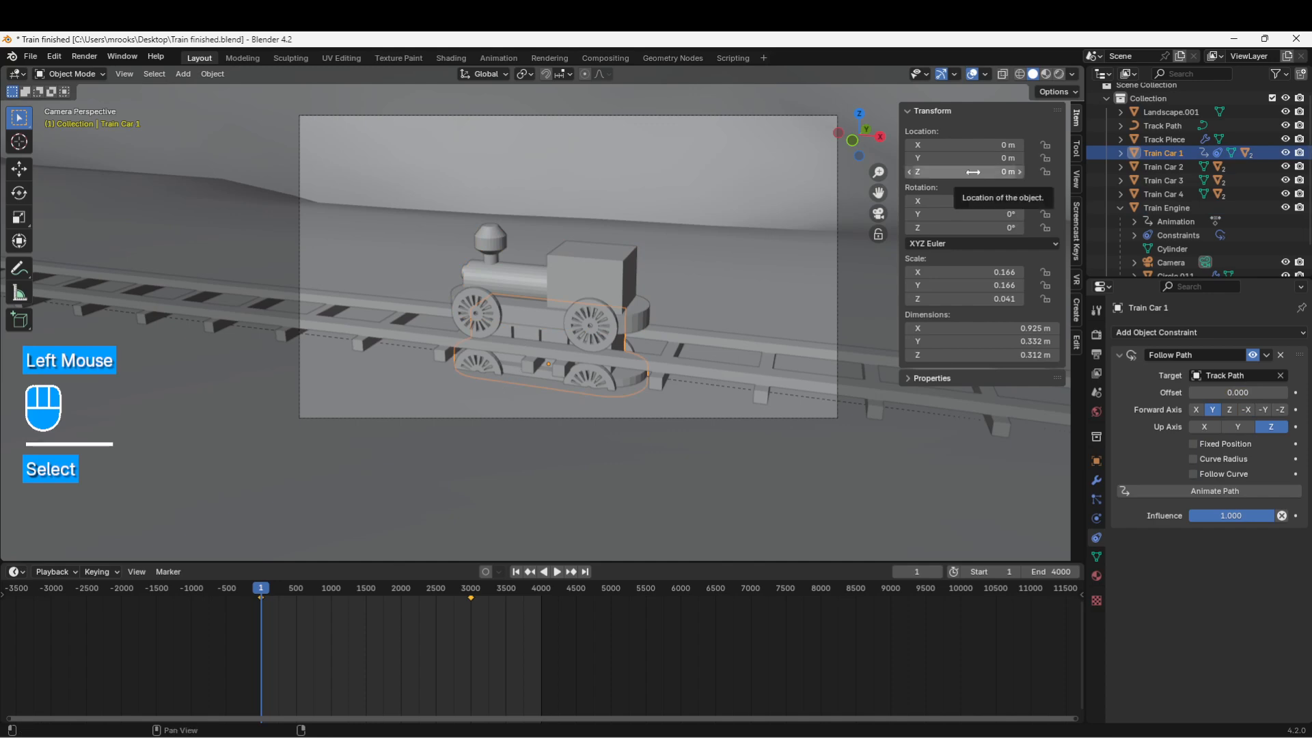
Step: Paste 0.045 m into Train Car 1's Location Z and set Forward Axis to -X
{"action": "key", "text": "ctrl"}
{"action": "key", "text": "ctrl+v"}
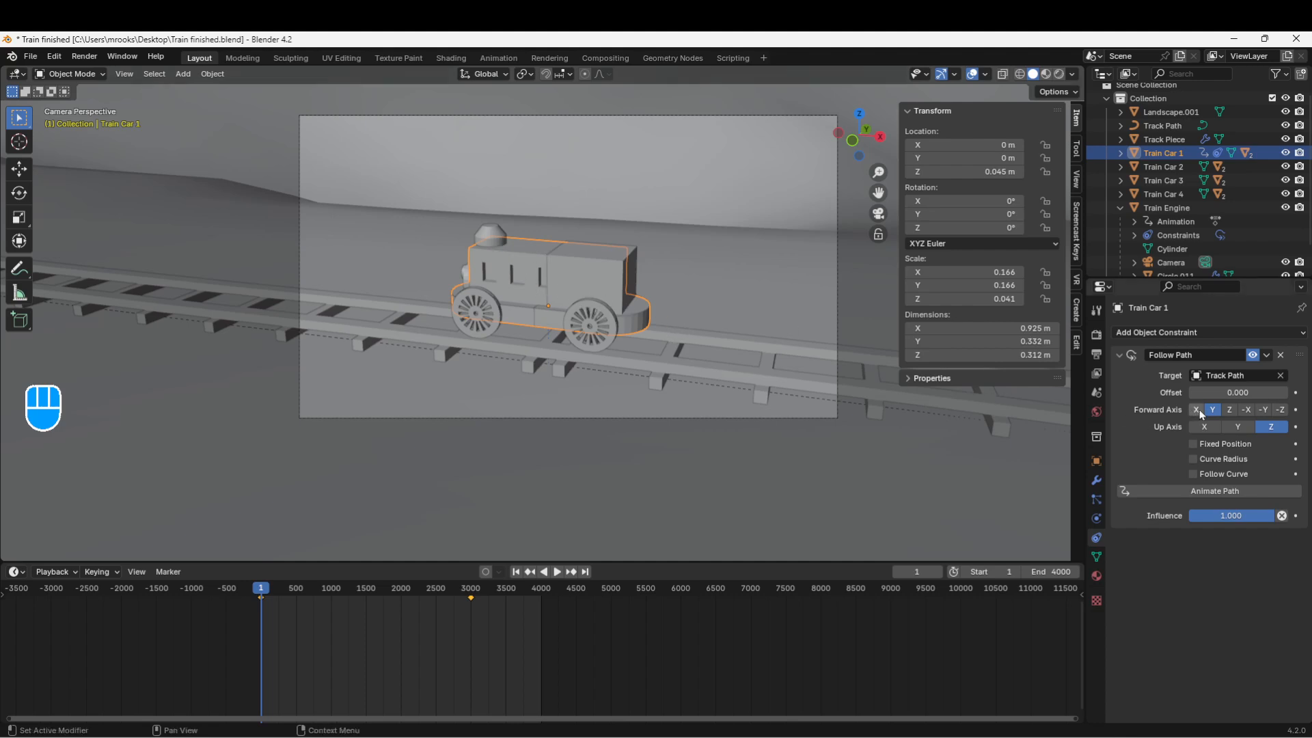
{"action": "left_click", "coordinate": [1246, 410]}
Step: Compare the engine's Follow Path settings with Train Car 1's
{"action": "double_click", "coordinate": [490, 237]}
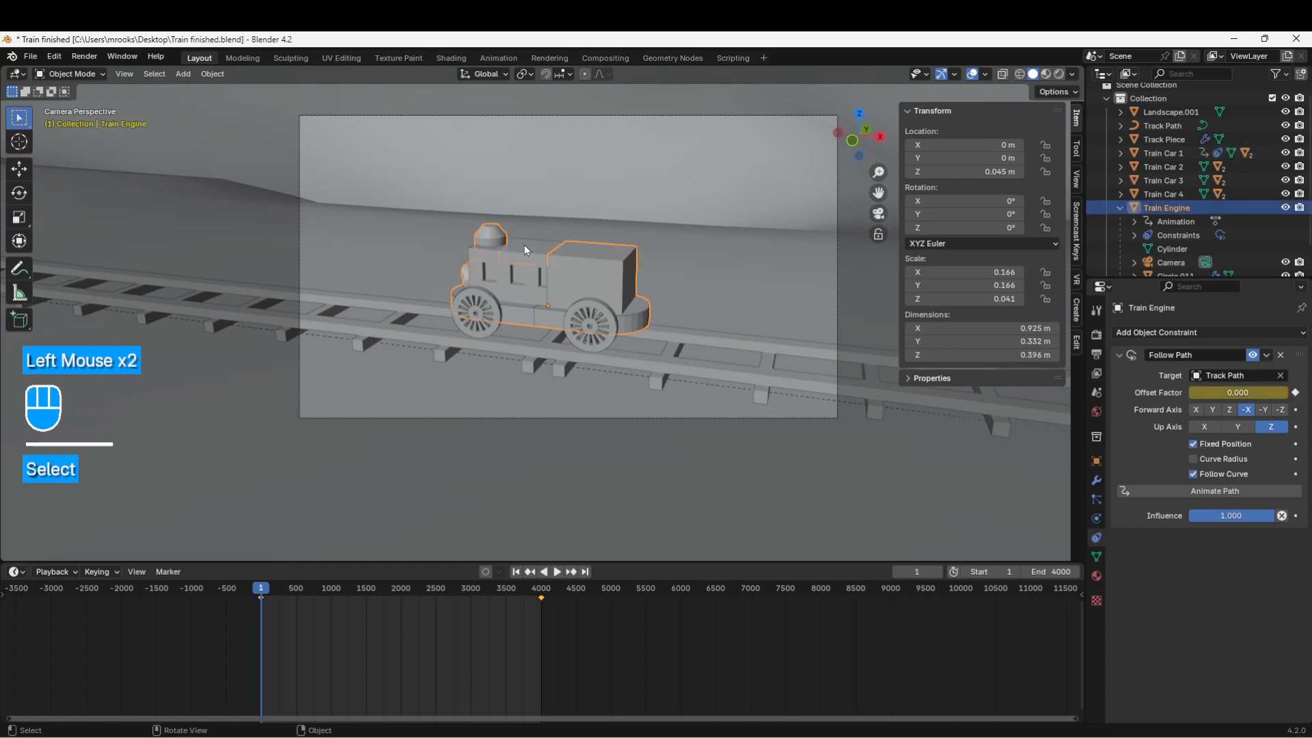
{"action": "left_click", "coordinate": [524, 245]}
{"action": "left_click", "coordinate": [493, 238]}
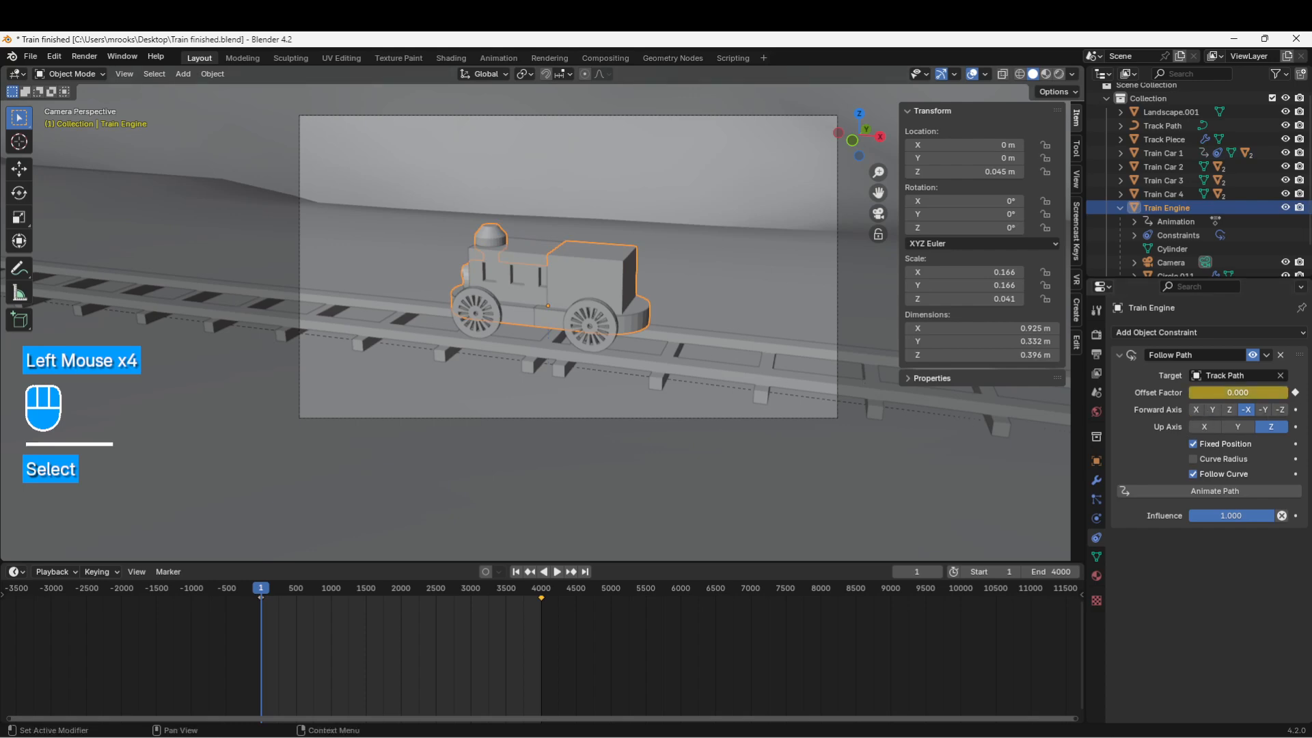
{"action": "left_click", "coordinate": [514, 250]}
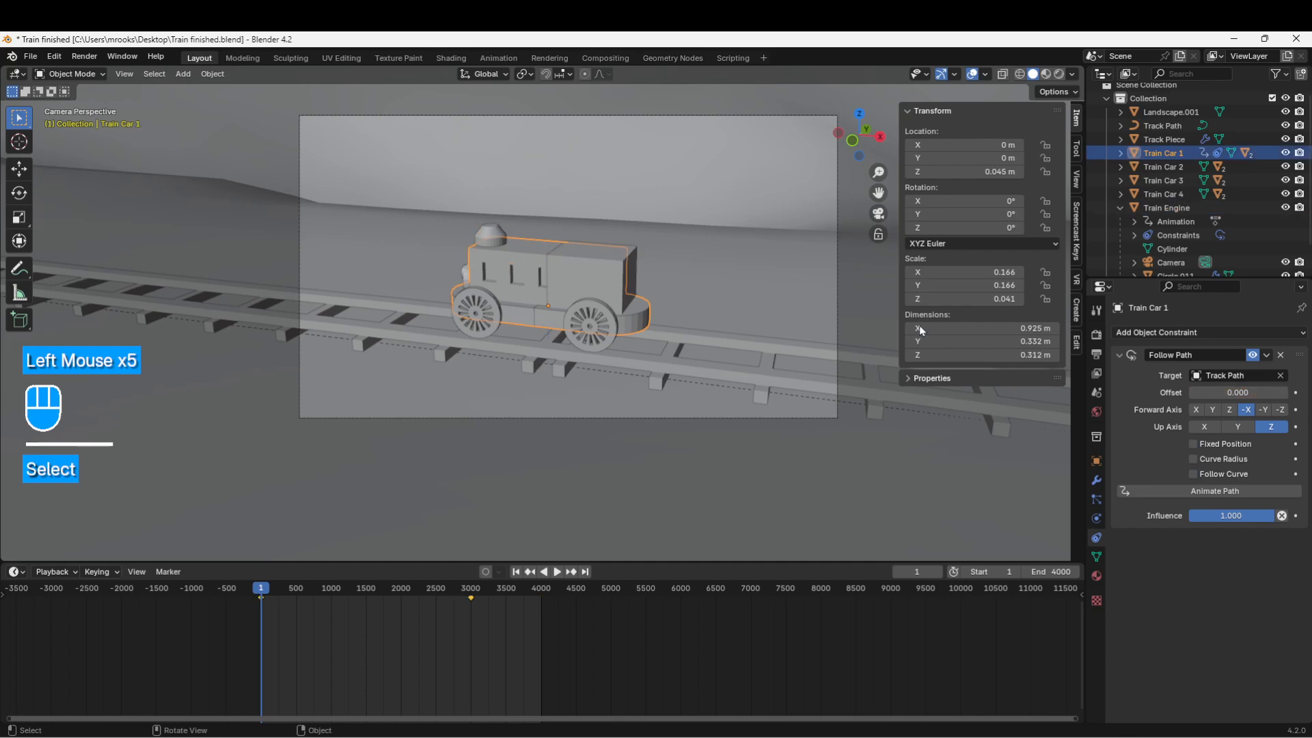
Step: Enable Fixed Position and Follow Curve, and clear the Offset Factor keyframes
{"action": "left_click", "coordinate": [1193, 471]}
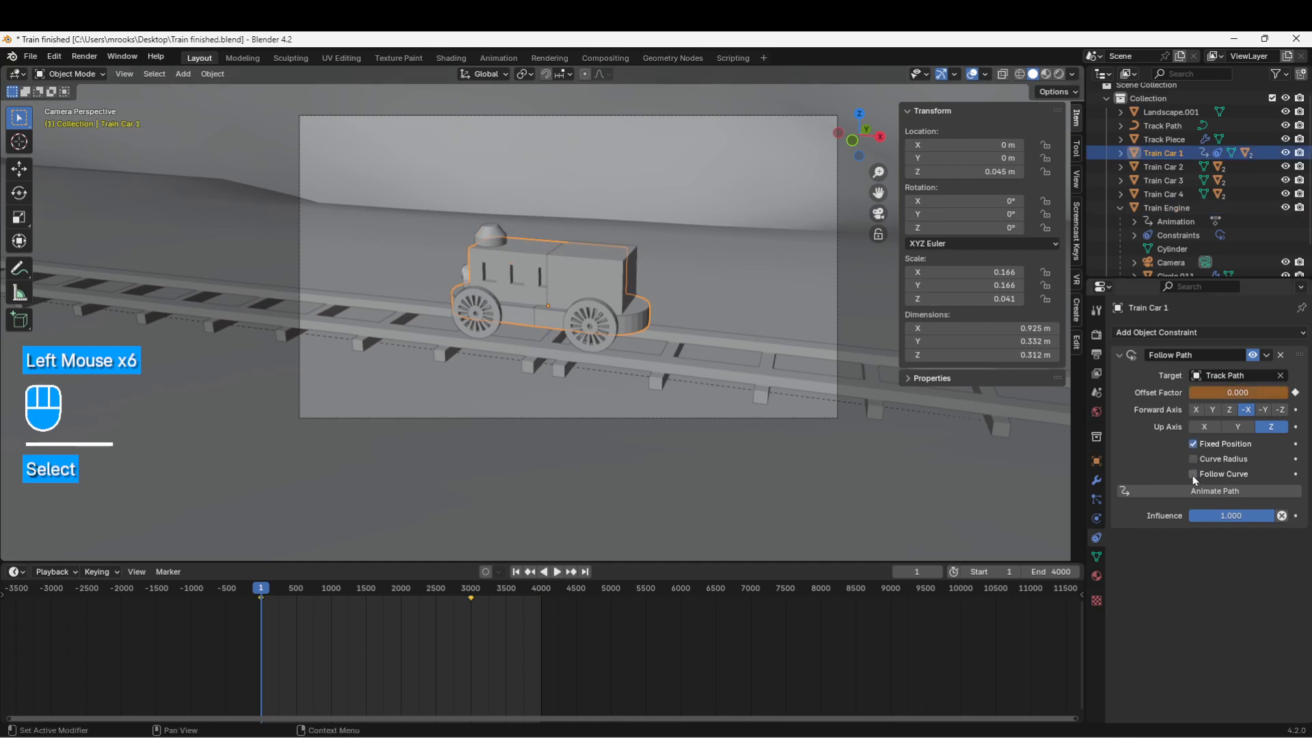
{"action": "left_click", "coordinate": [1192, 473]}
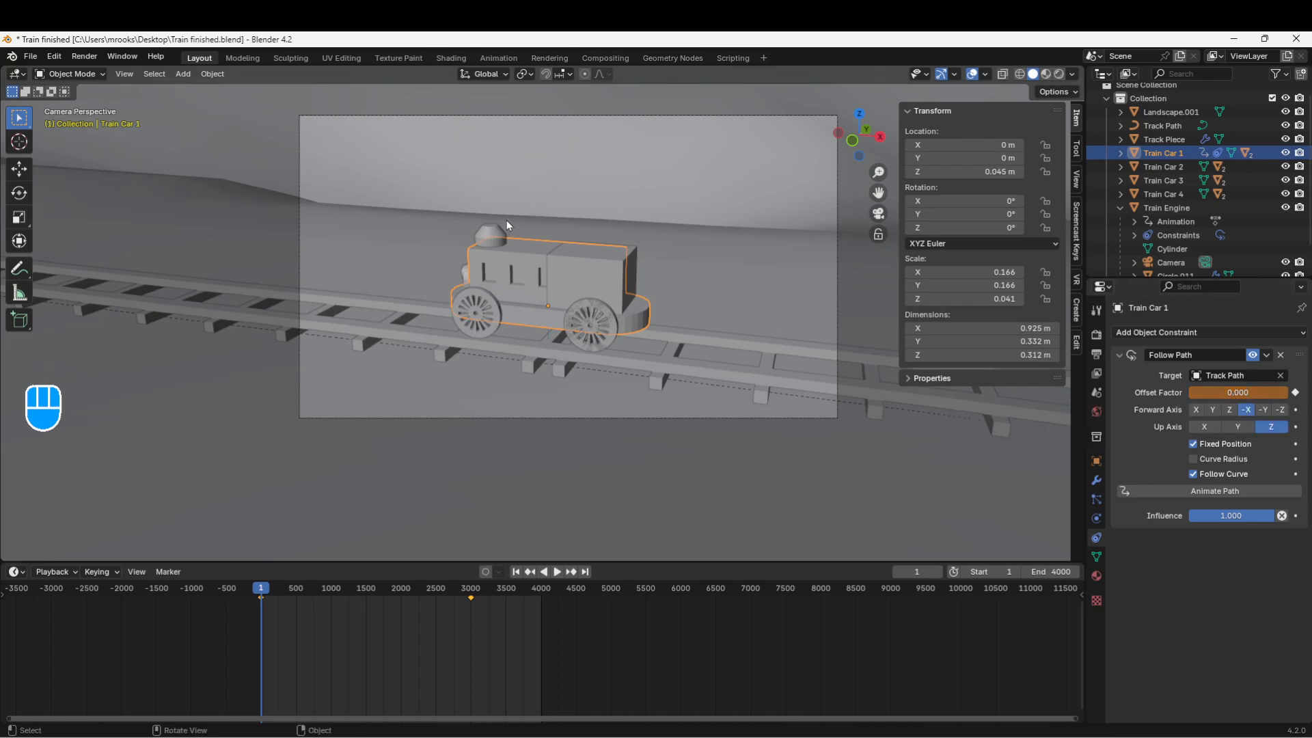
{"action": "right_click", "coordinate": [1211, 390]}
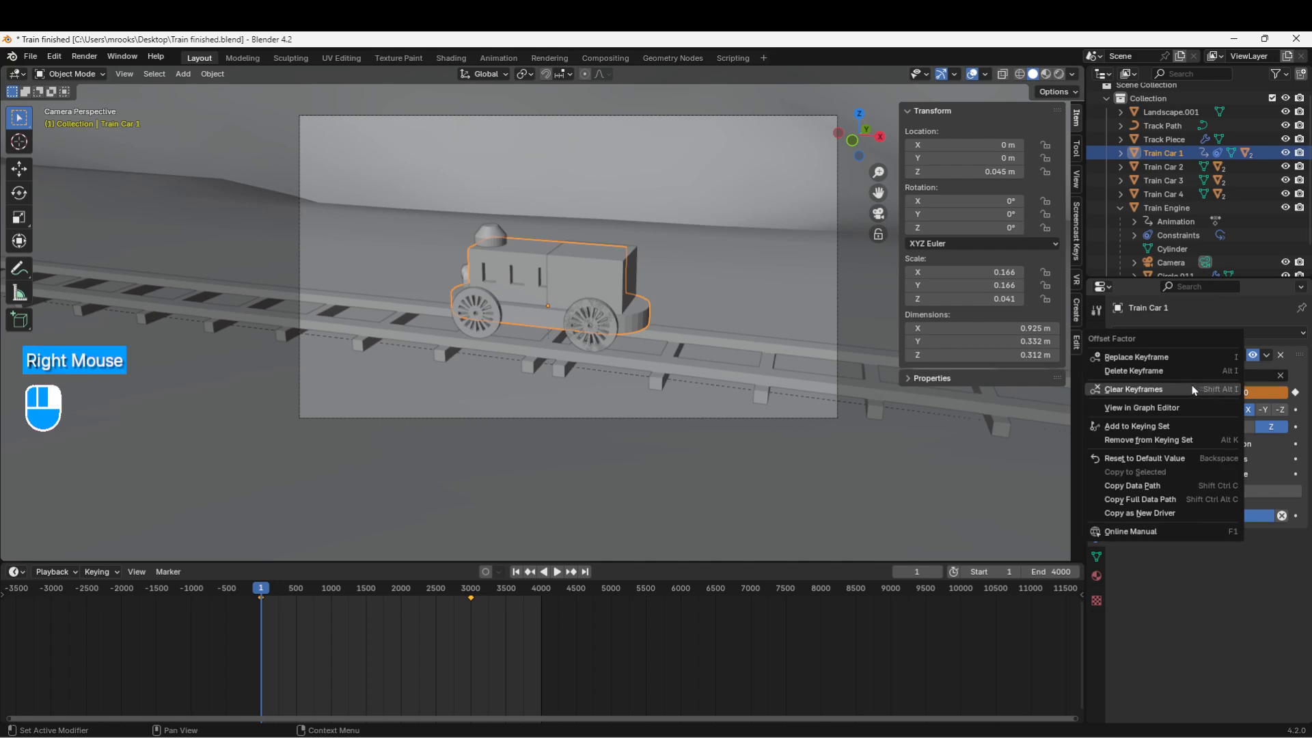
{"action": "left_click", "coordinate": [1118, 391]}
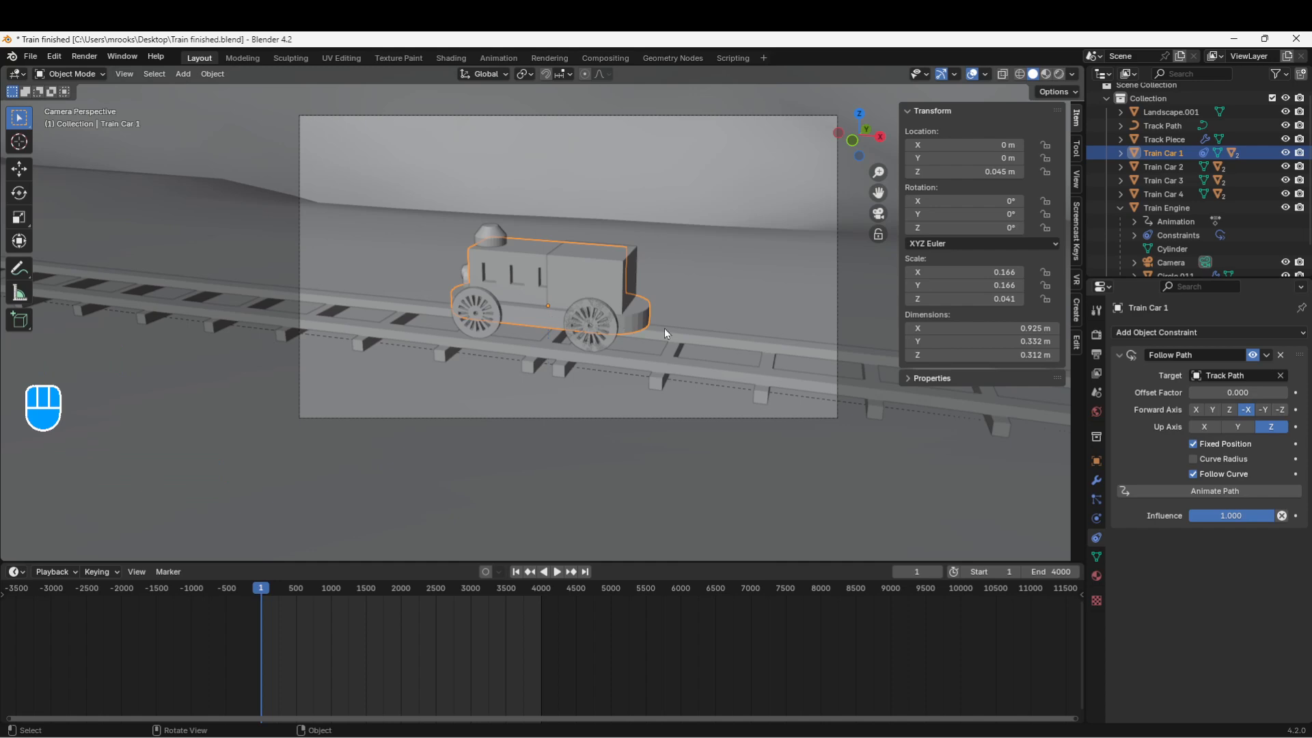
Step: Try Offset Factor values -0.01 and -0.001, panning the view to find the car
{"action": "left_click", "coordinate": [1236, 393]}
{"action": "type", "text": "-.01"}
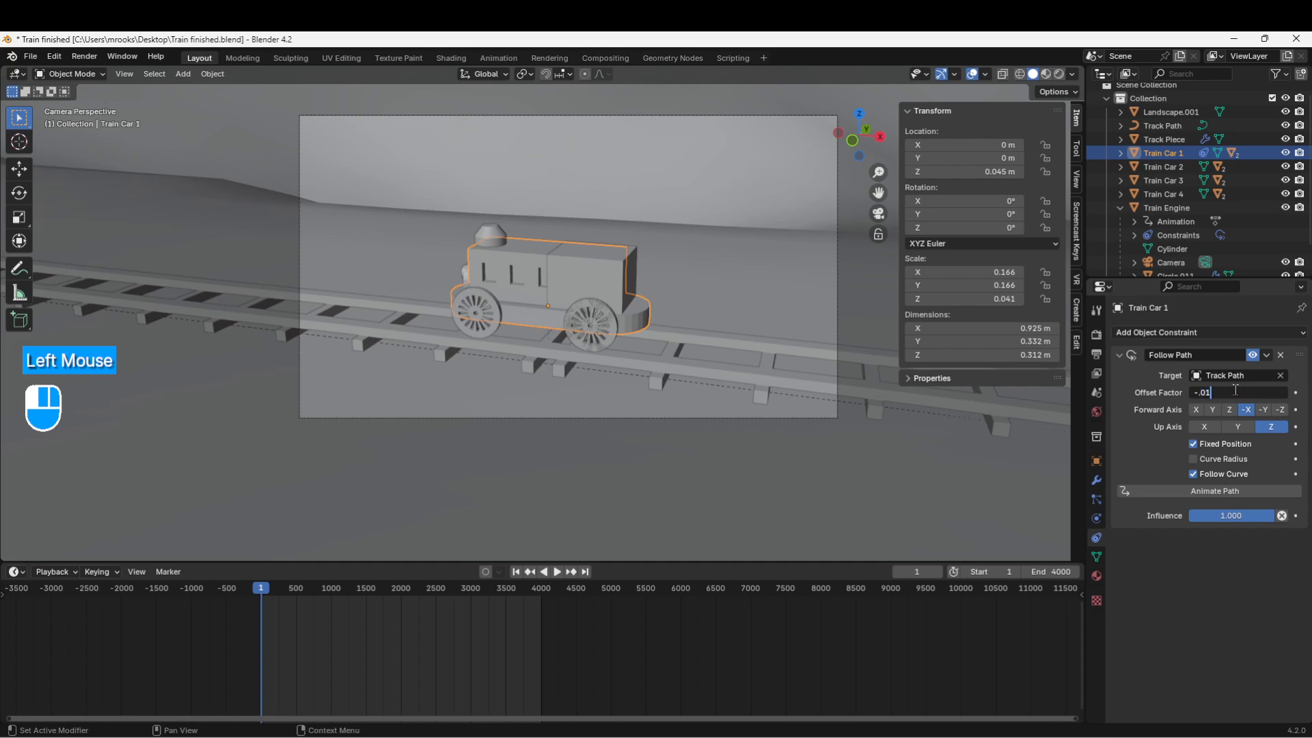
{"action": "left_click", "coordinate": [790, 372]}
{"action": "scroll", "coordinate": [773, 367], "scroll_direction": "down", "scroll_amount": 7}
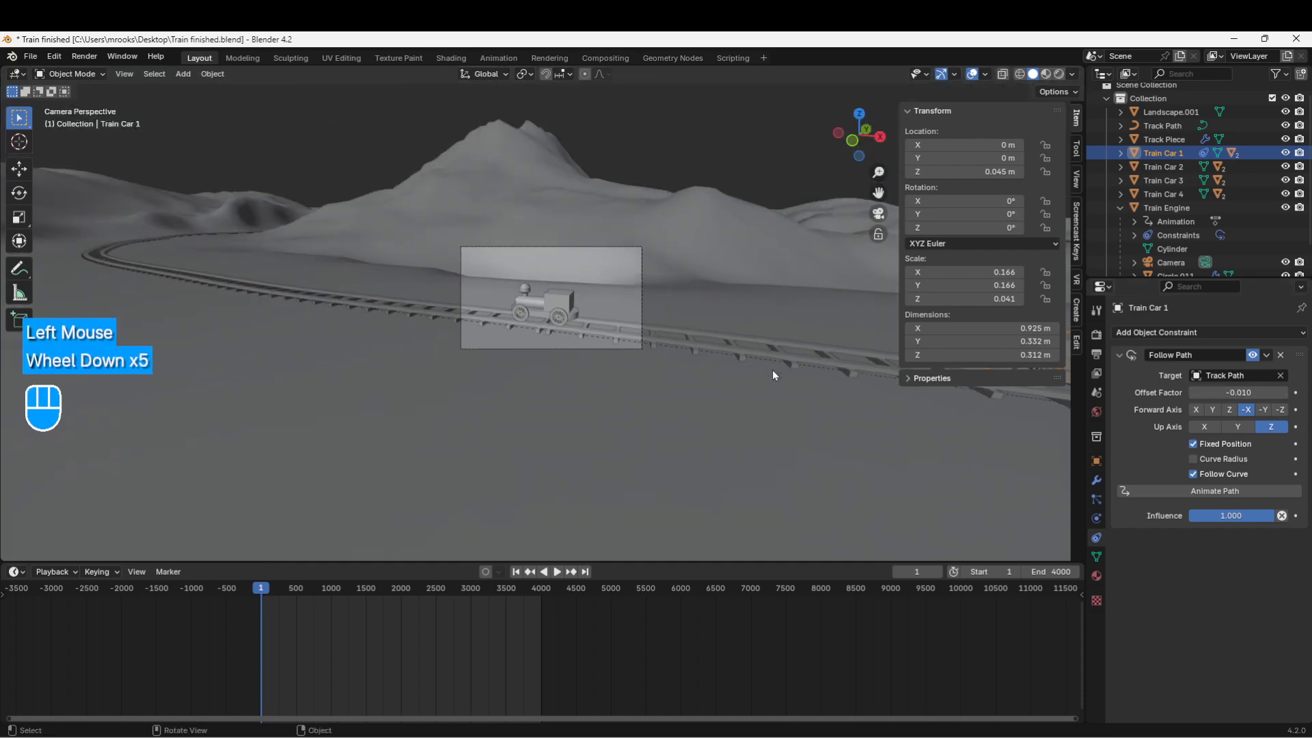
{"action": "middle_click_drag", "start_coordinate": [725, 367], "coordinate": [419, 393], "text": "shift"}
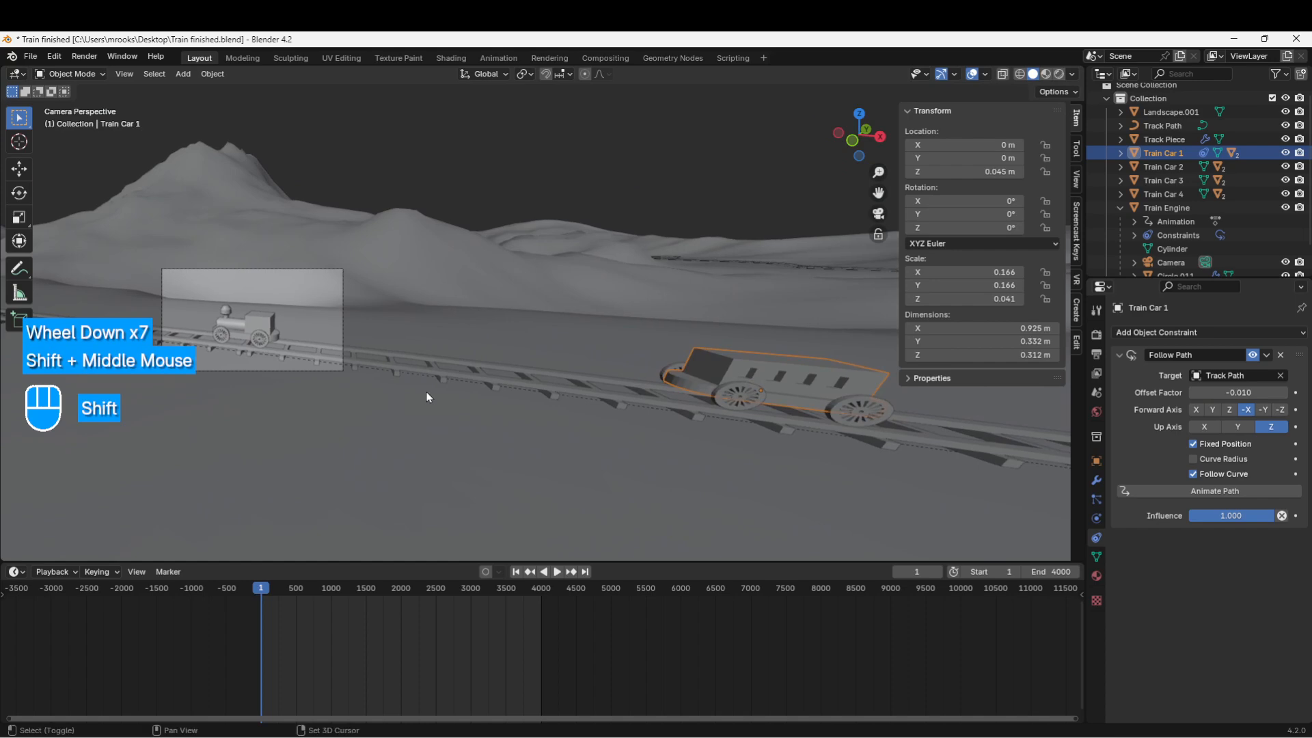
{"action": "left_click", "coordinate": [1210, 393]}
{"action": "type", "text": "-"}
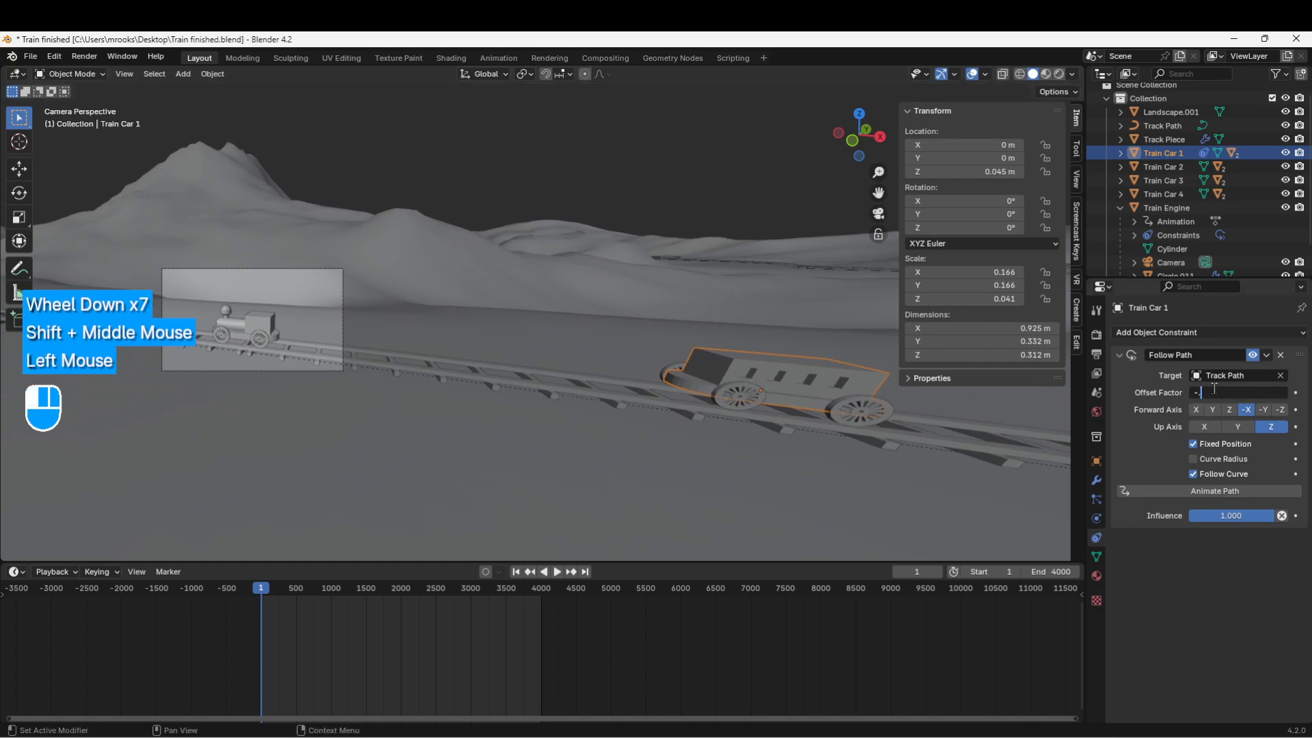
{"action": "type", "text": "0.001"}
{"action": "key", "text": "Return"}
{"action": "scroll", "coordinate": [298, 410], "scroll_direction": "down", "scroll_amount": 1}
{"action": "scroll", "coordinate": [298, 410], "scroll_direction": "up", "scroll_amount": 2}
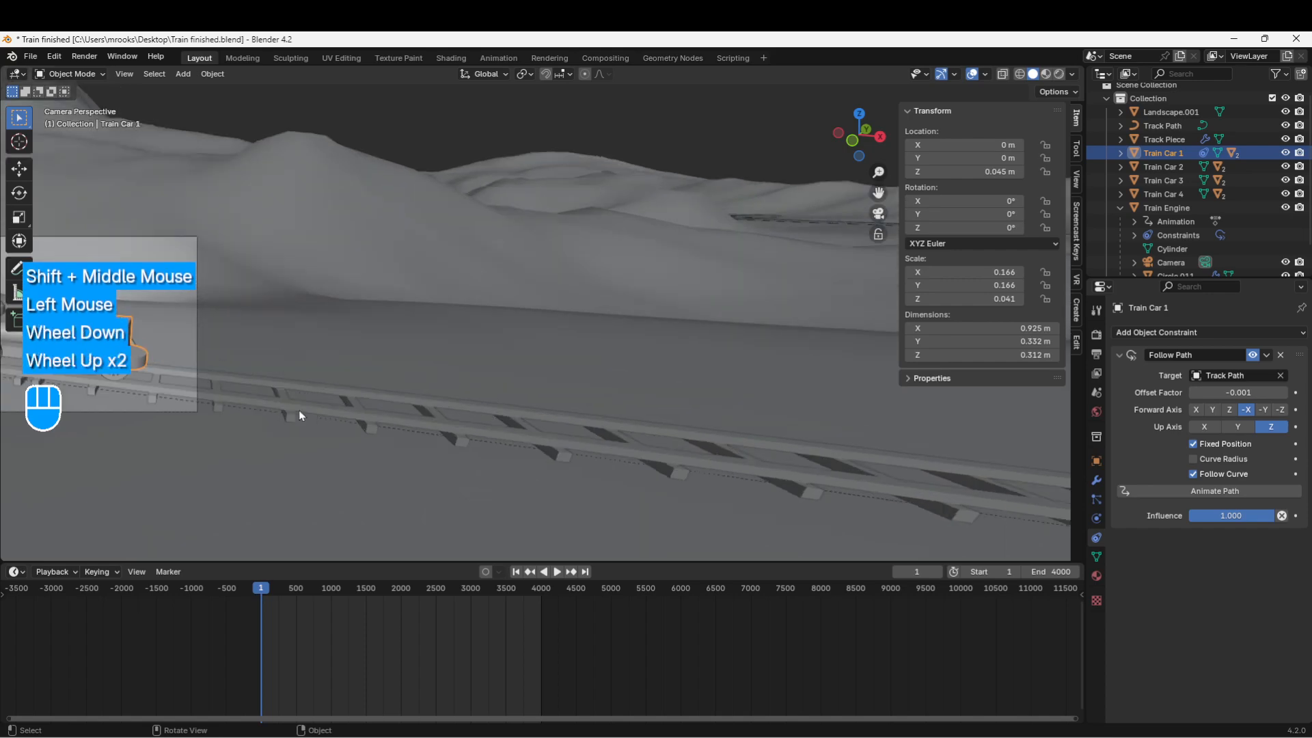
{"action": "scroll", "coordinate": [298, 410], "scroll_direction": "up", "scroll_amount": 1, "text": "shift"}
{"action": "middle_click_drag", "start_coordinate": [298, 410], "coordinate": [733, 425], "text": "shift"}
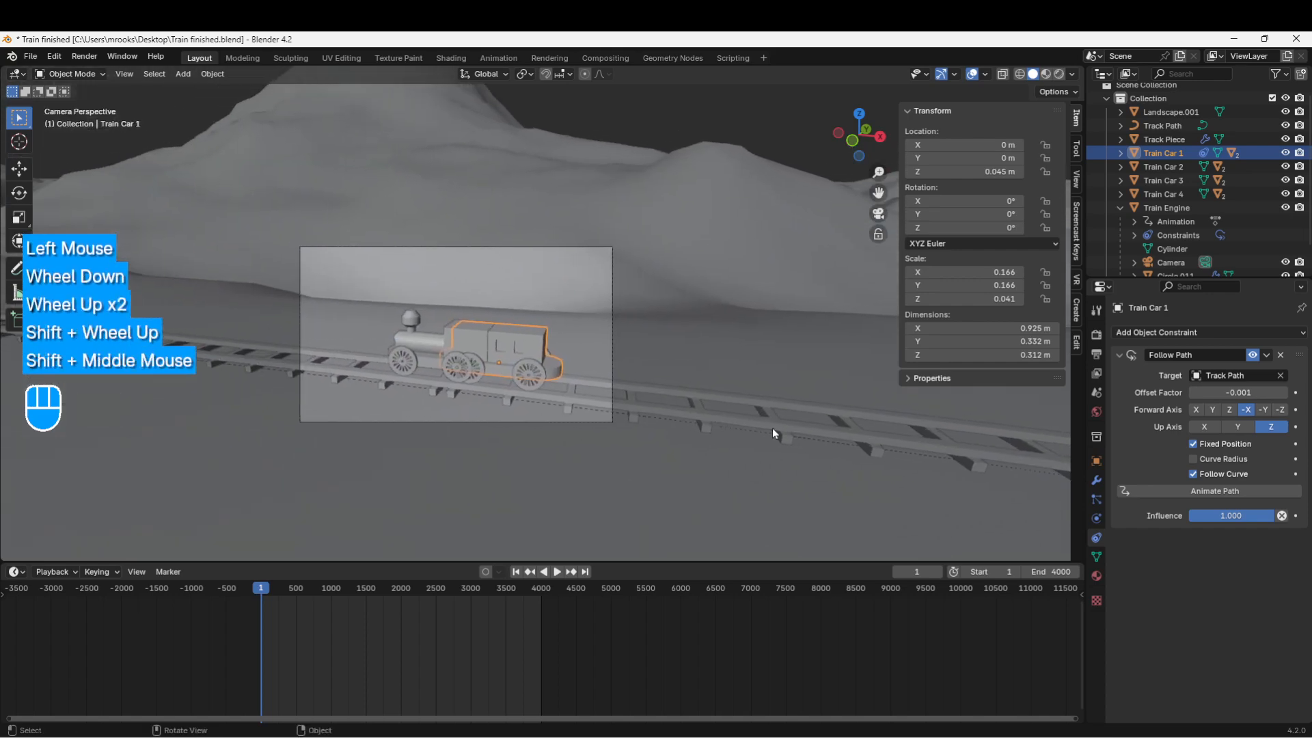
Step: Refine the Offset Factor to -0.0011, then -0.0013
{"action": "left_click", "coordinate": [1251, 391]}
{"action": "type", "text": "-"}
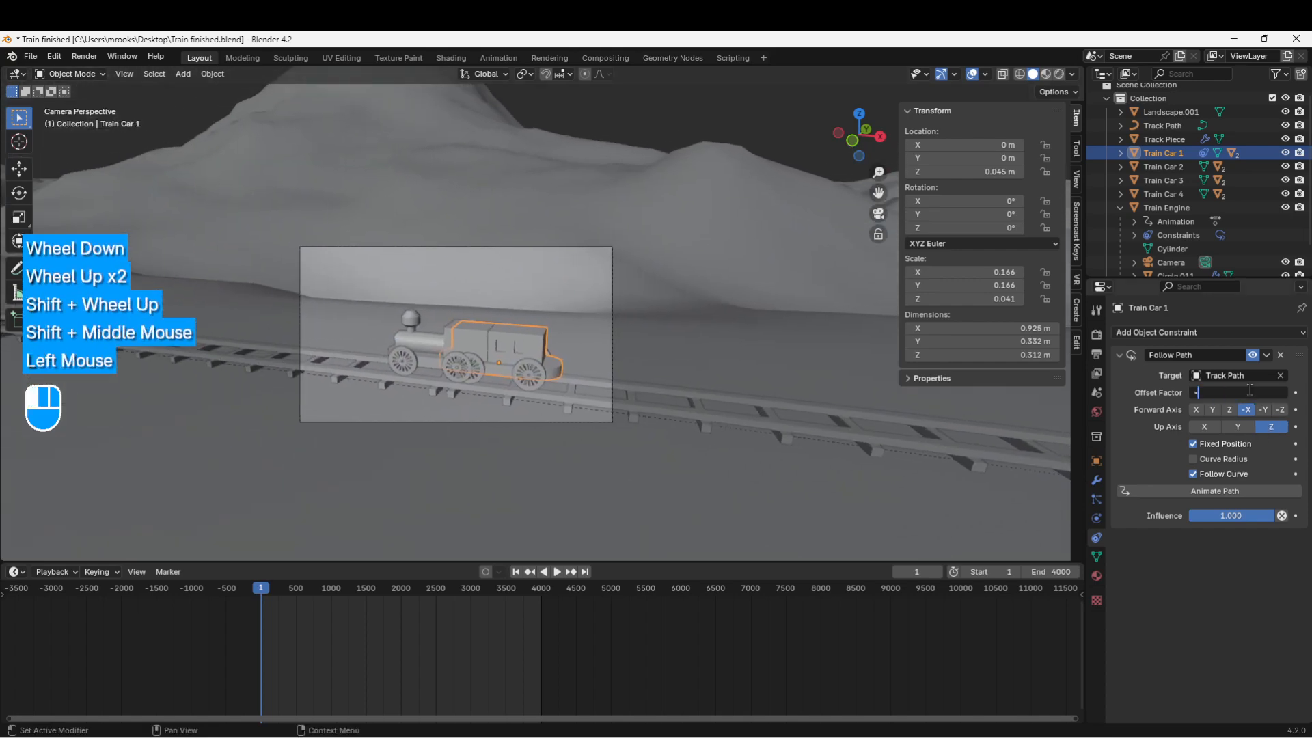
{"action": "type", "text": ".001"}
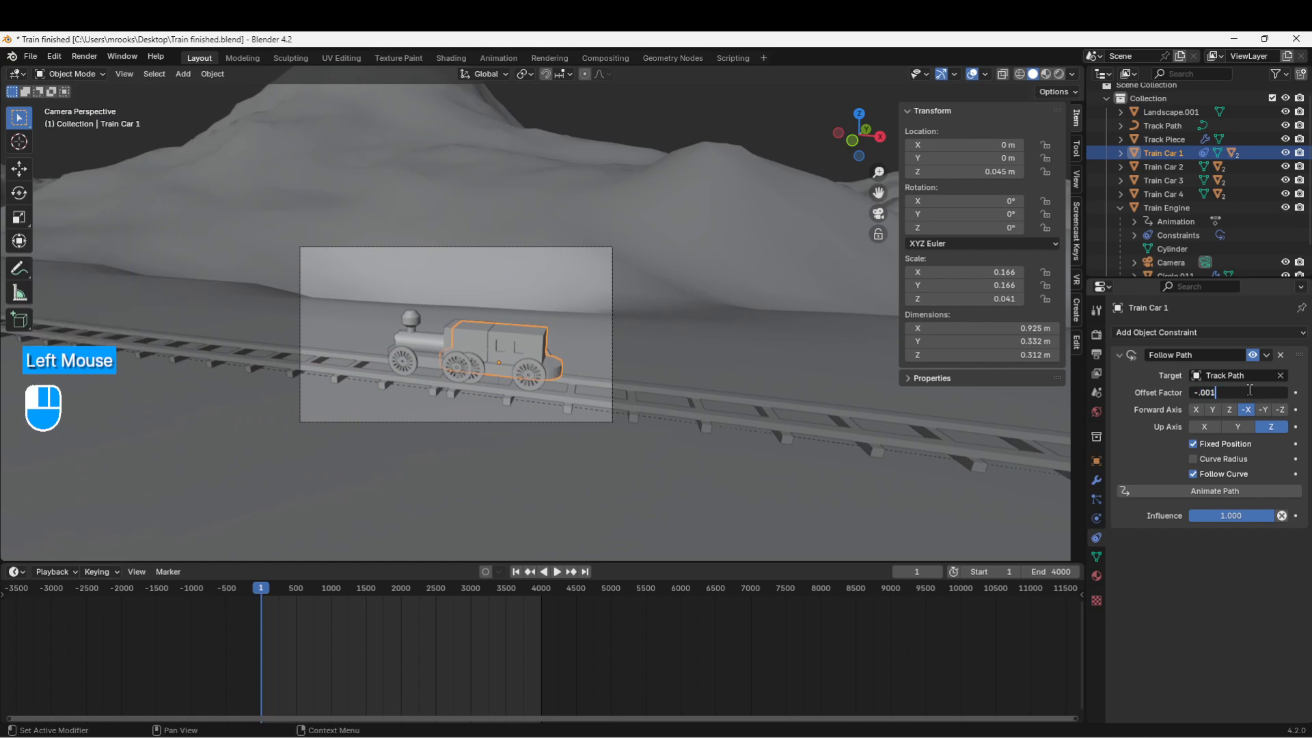
{"action": "key", "text": "Return"}
{"action": "double_click", "coordinate": [1251, 391]}
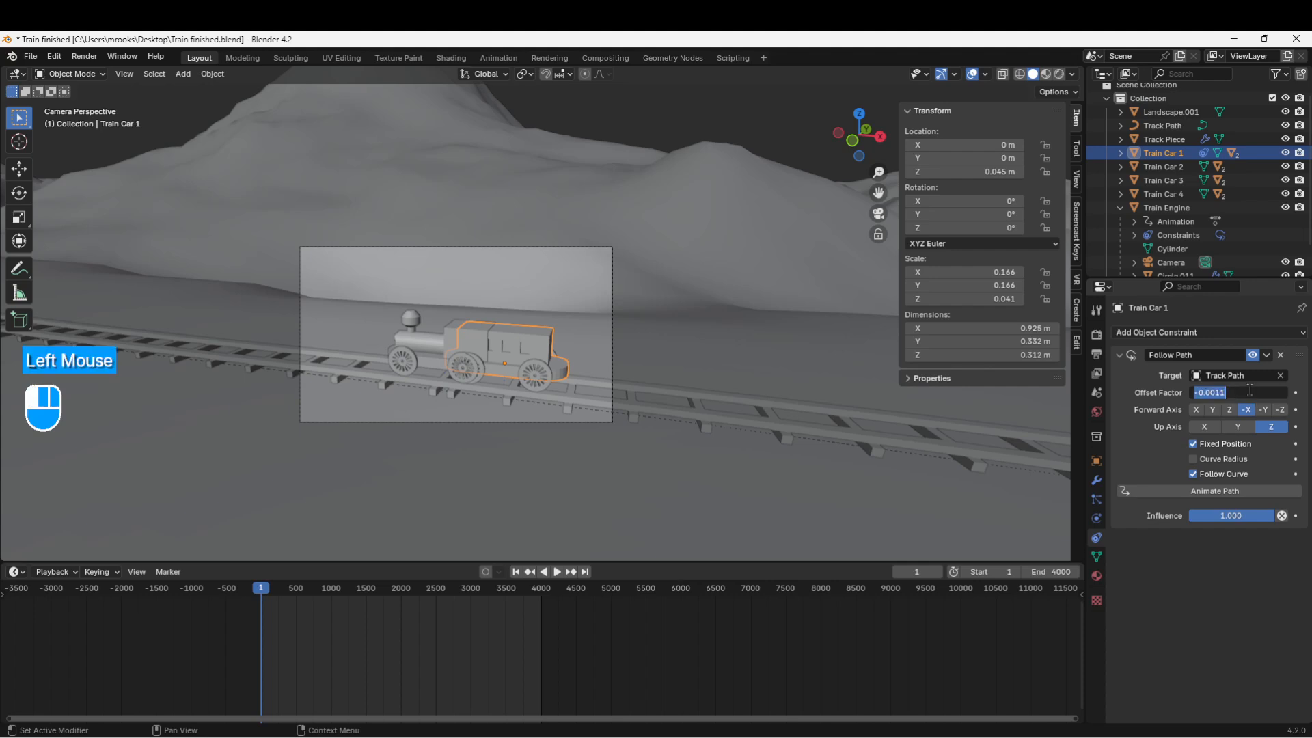
{"action": "type", "text": "1"}
{"action": "key", "text": "Return"}
{"action": "double_click", "coordinate": [1250, 390]}
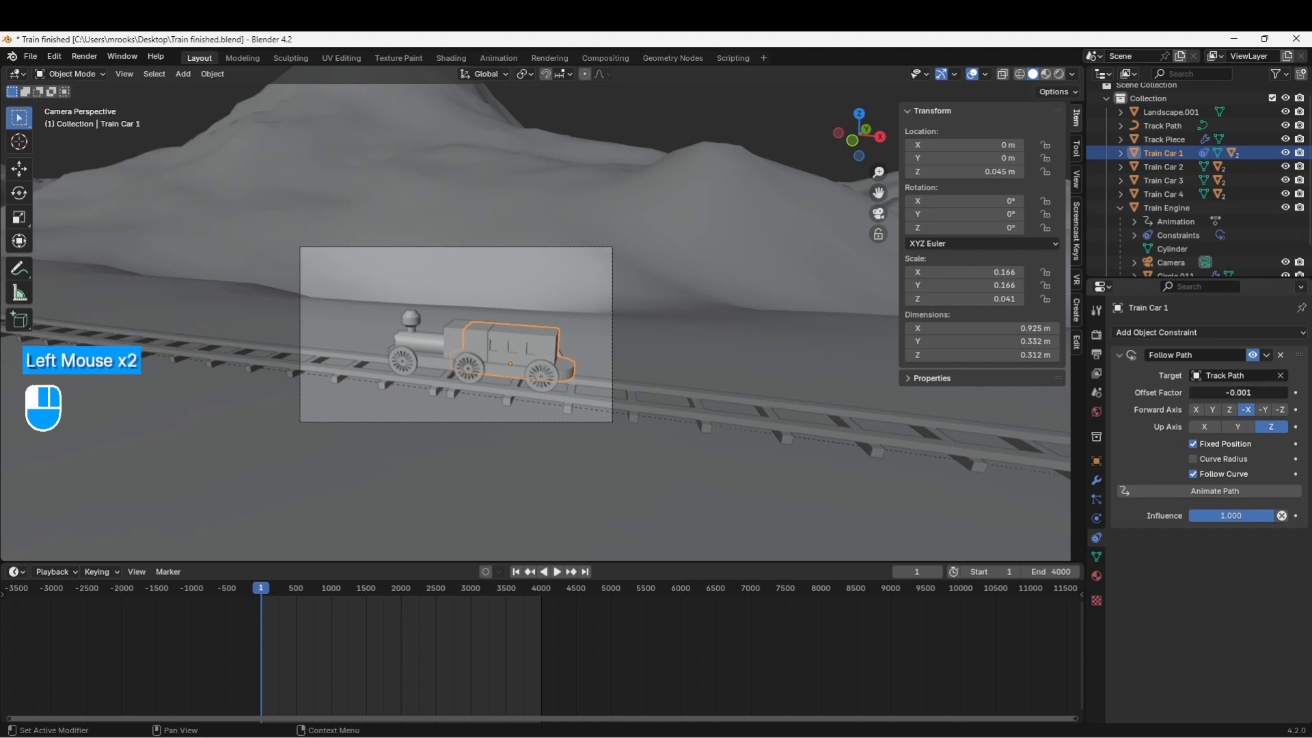
{"action": "key", "text": "BackSpace"}
{"action": "type", "text": "2"}
{"action": "key", "text": "BackSpace"}
{"action": "type", "text": "3"}
{"action": "key", "text": "Return"}
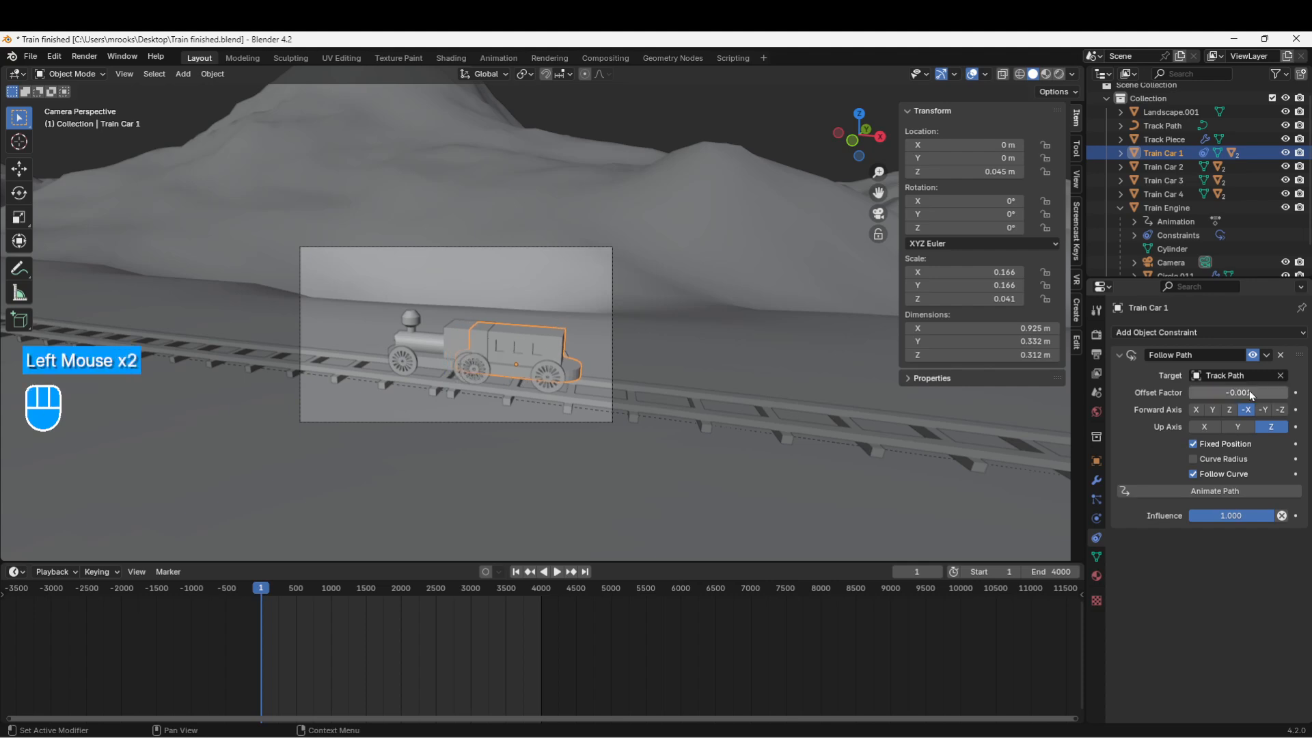
Step: Step the Offset Factor through -0.0014, -0.0015 and -0.0016
{"action": "double_click", "coordinate": [1250, 390]}
{"action": "key", "text": "BackSpace"}
{"action": "type", "text": "4"}
{"action": "key", "text": "Return"}
{"action": "double_click", "coordinate": [1250, 390]}
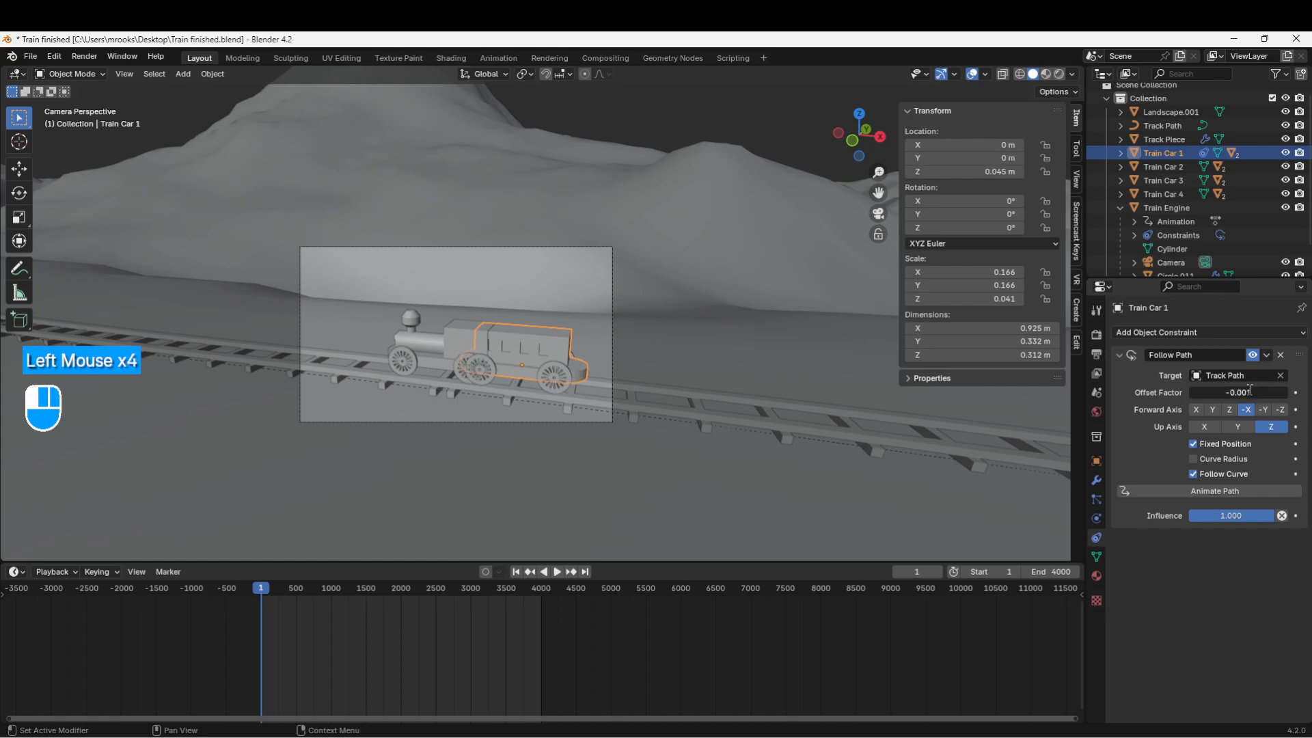
{"action": "key", "text": "BackSpace"}
{"action": "type", "text": "5"}
{"action": "key", "text": "Return"}
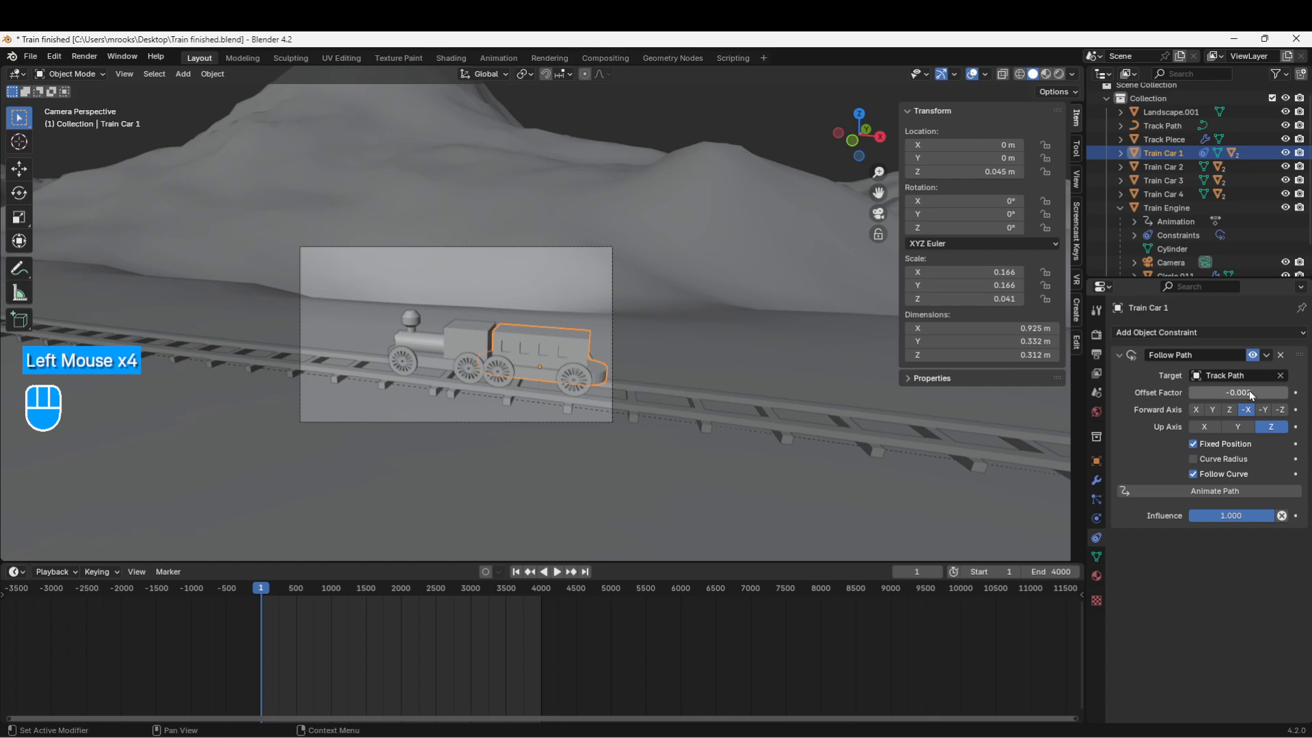
{"action": "double_click", "coordinate": [1250, 392]}
{"action": "key", "text": "BackSpace"}
{"action": "type", "text": "6"}
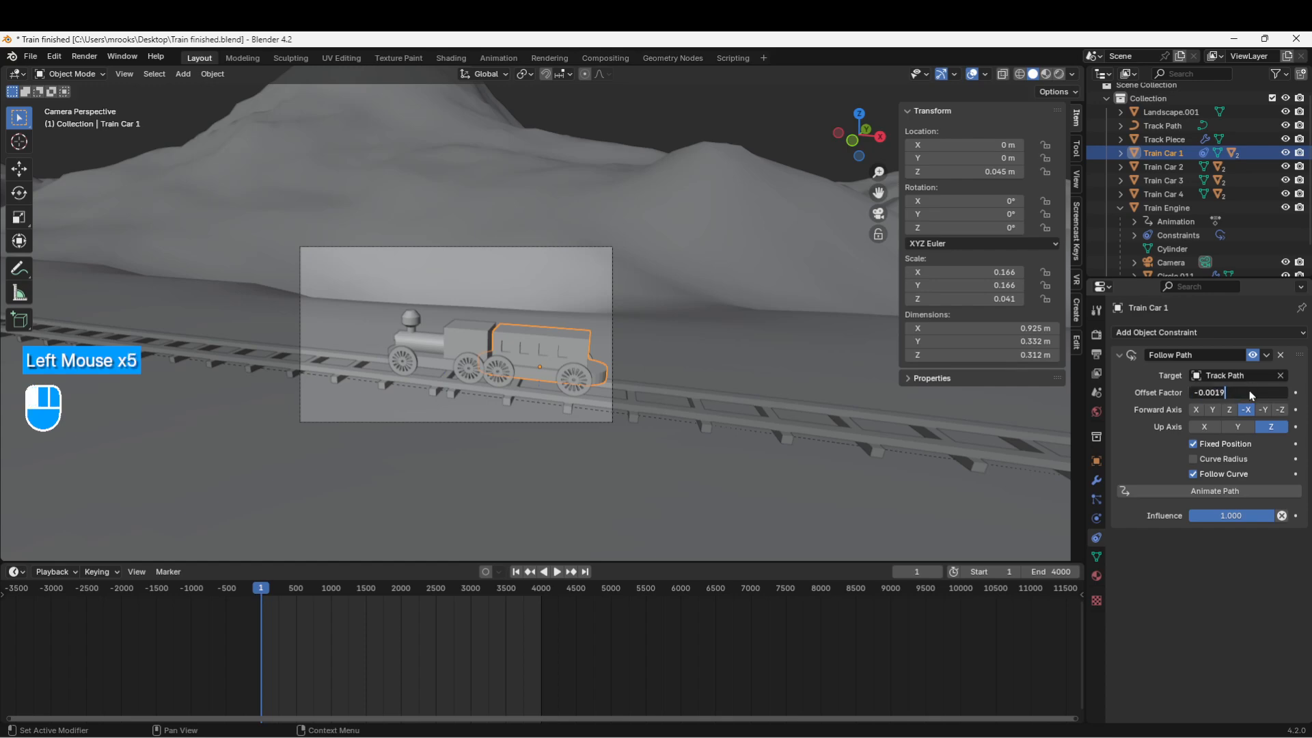
{"action": "key", "text": "Return"}
{"action": "scroll", "coordinate": [613, 408], "scroll_direction": "up", "scroll_amount": 3}
{"action": "middle_click_drag", "start_coordinate": [547, 424], "coordinate": [617, 397], "text": "shift"}
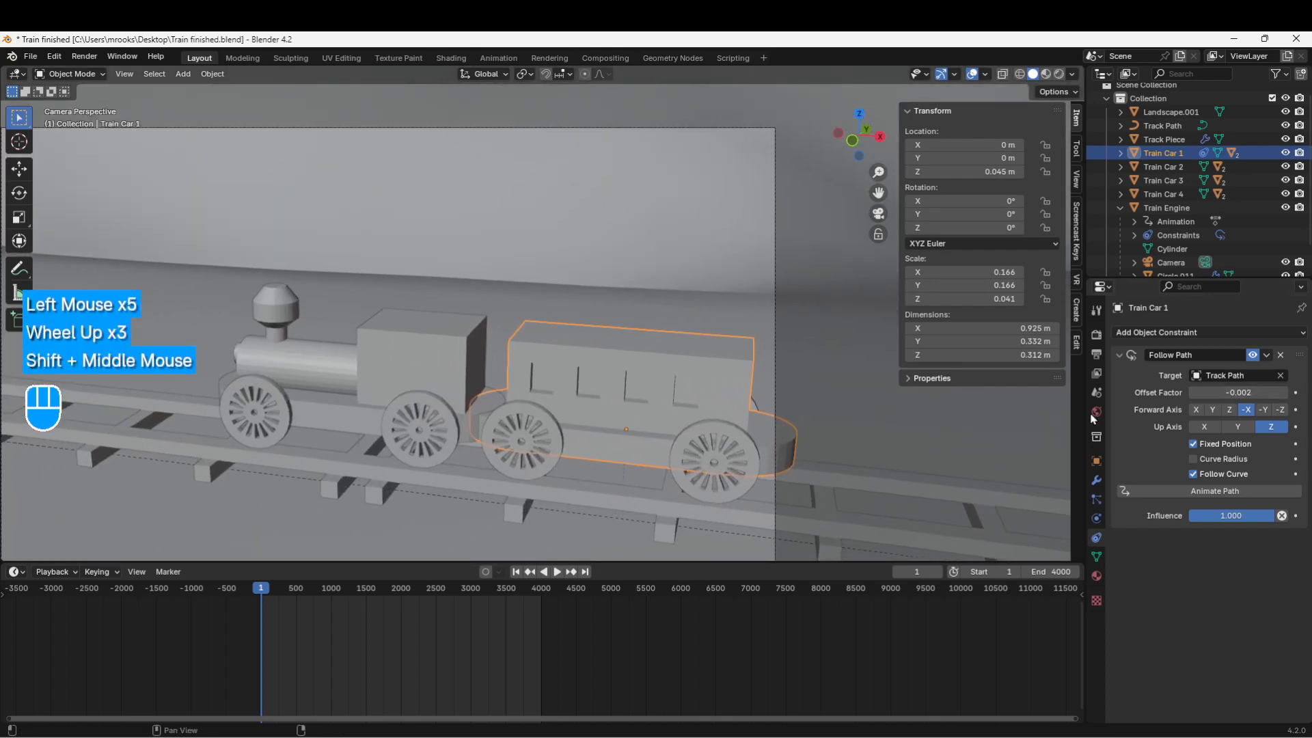
Step: Set the Offset Factor to -0.0021 and check the engine-car gap on the track
{"action": "left_click", "coordinate": [1249, 392]}
{"action": "left_click", "coordinate": [1249, 392]}
{"action": "key", "text": "BackSpace"}
{"action": "key", "text": "BackSpace"}
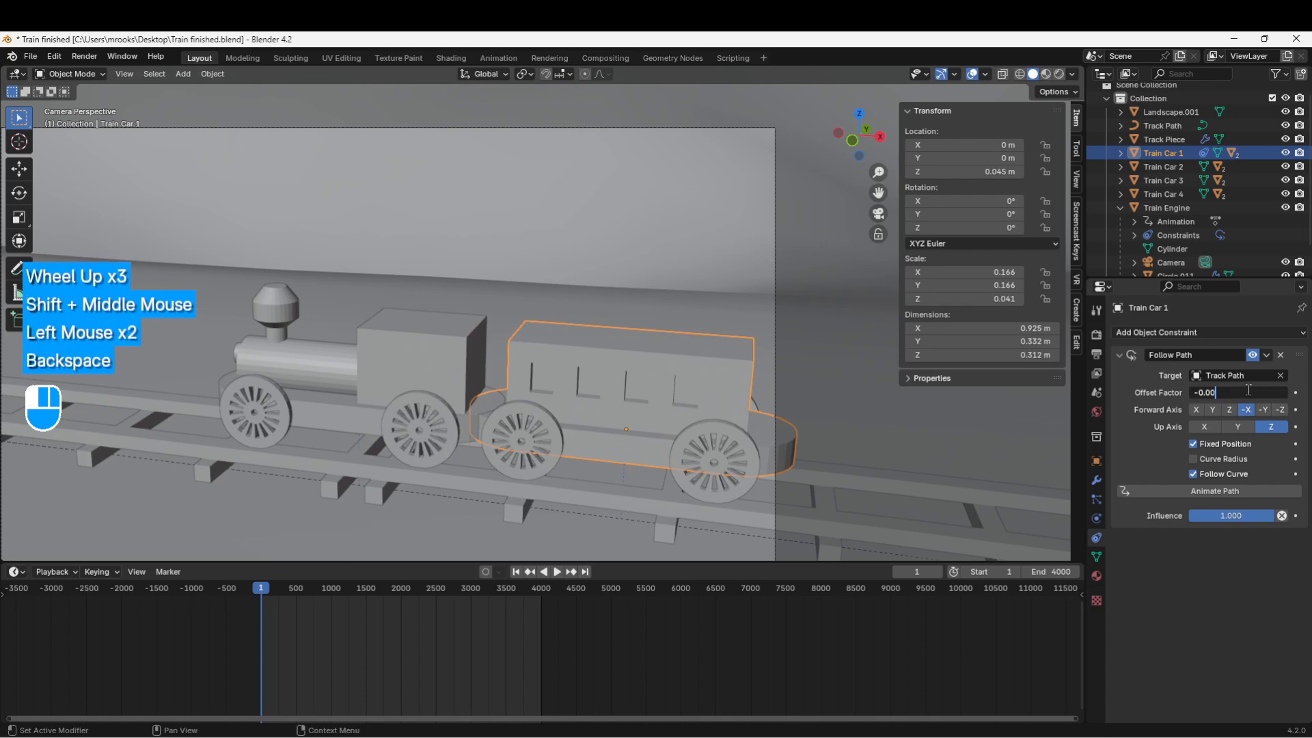
{"action": "type", "text": "21"}
{"action": "key", "text": "Return"}
{"action": "scroll", "coordinate": [572, 477], "scroll_direction": "up", "scroll_amount": 2}
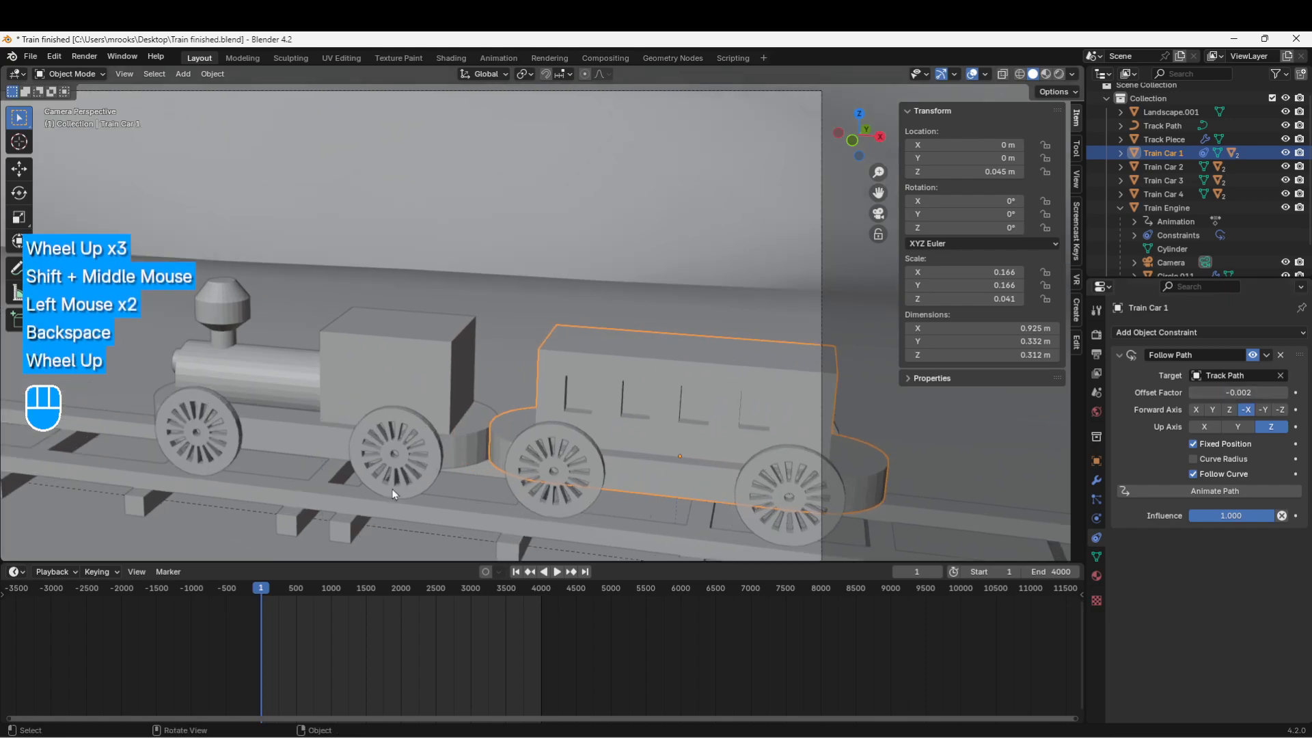
{"action": "middle_click_drag", "start_coordinate": [572, 477], "coordinate": [543, 444], "text": "shift"}
{"action": "scroll", "coordinate": [555, 445], "scroll_direction": "up", "scroll_amount": 2}
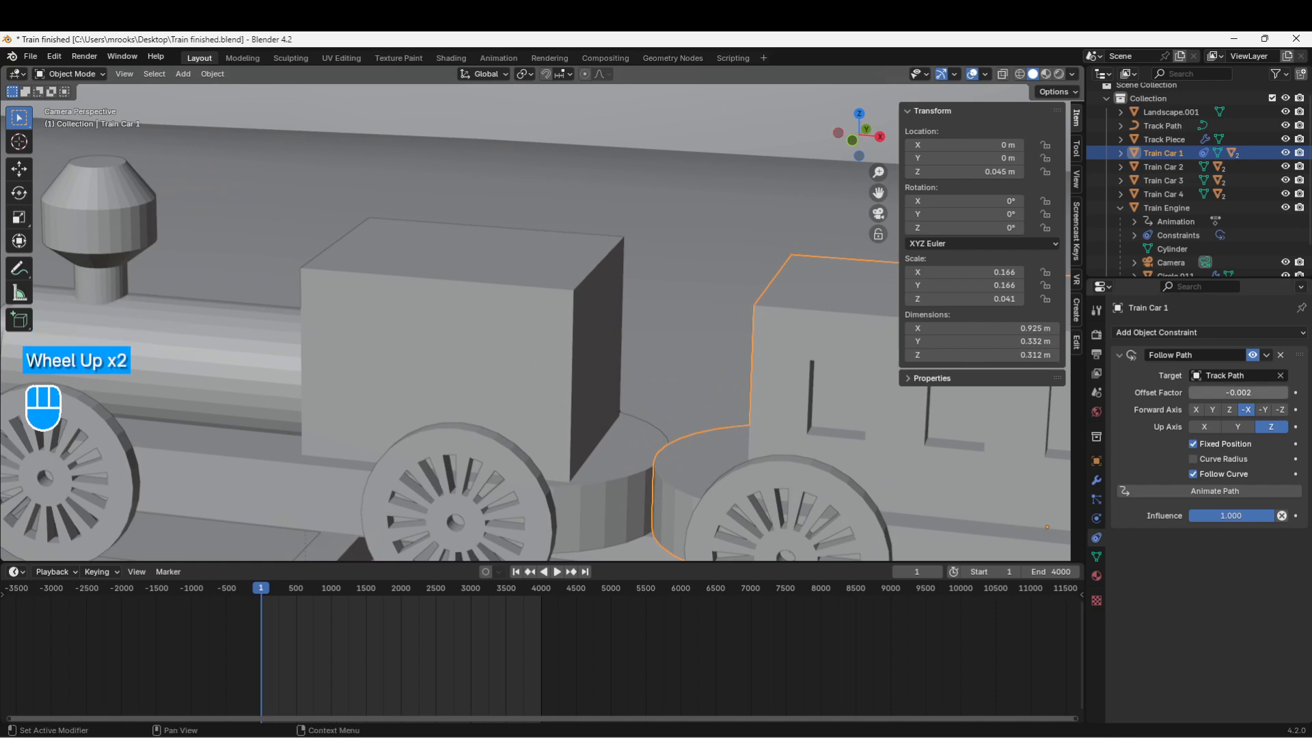
{"action": "left_click", "coordinate": [1253, 393]}
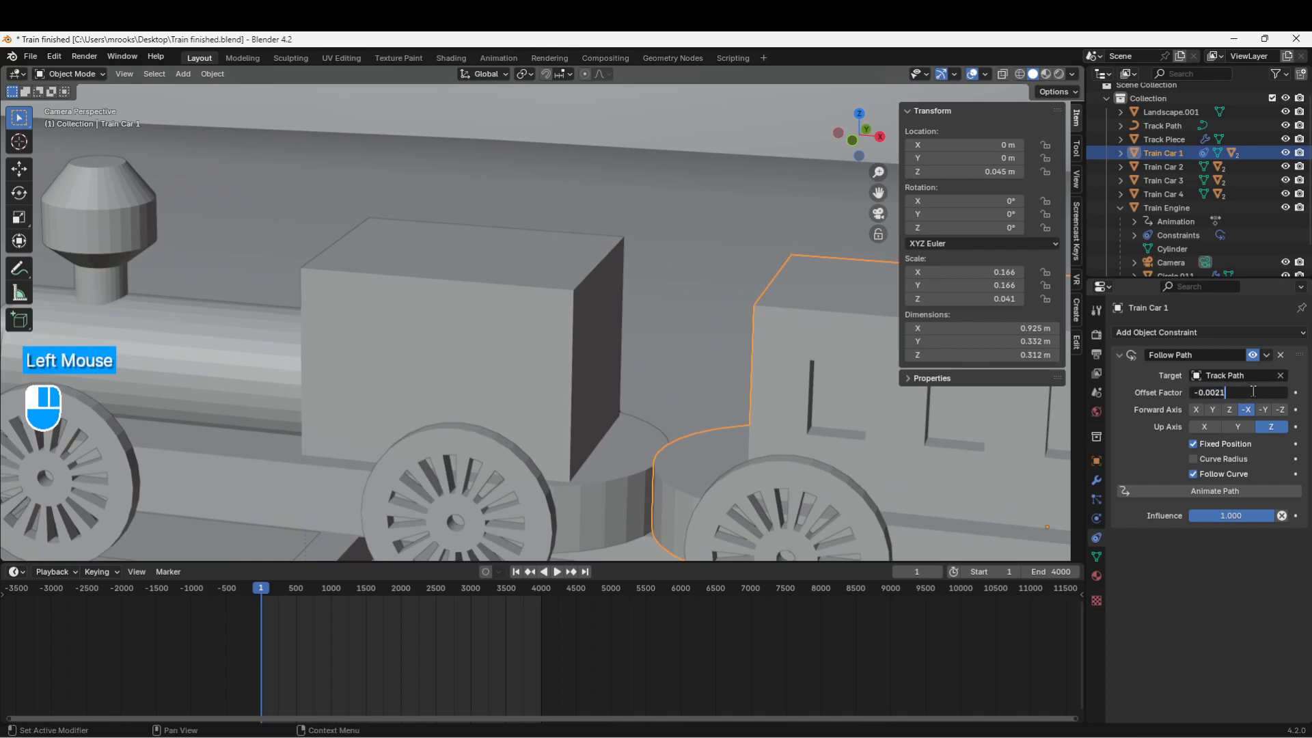
{"action": "key", "text": "Return"}
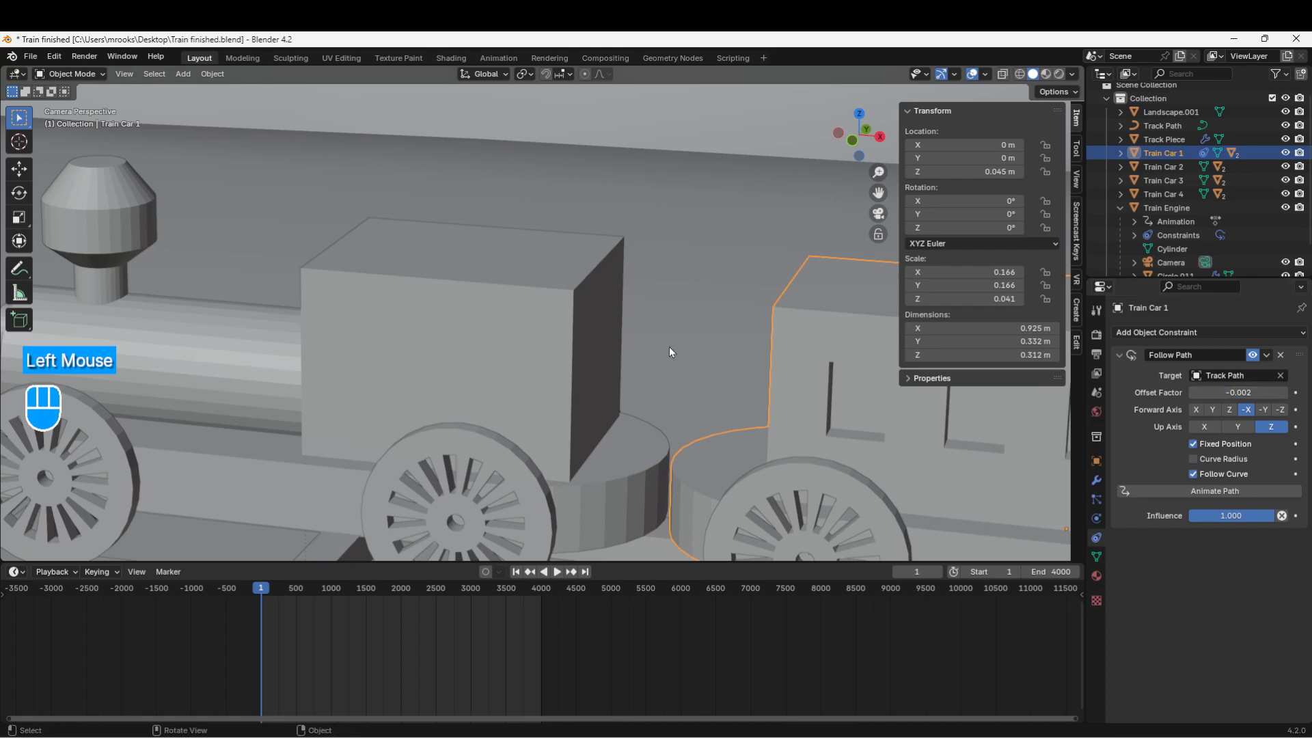
{"action": "middle_click_drag", "start_coordinate": [670, 352], "coordinate": [580, 361]}
Step: Set Train Car 1's Offset Factor to -0.00215
{"action": "scroll", "coordinate": [580, 333], "scroll_direction": "up", "scroll_amount": 2}
{"action": "middle_click_drag", "start_coordinate": [581, 358], "coordinate": [539, 406]}
{"action": "scroll", "coordinate": [551, 392], "scroll_direction": "up", "scroll_amount": 1}
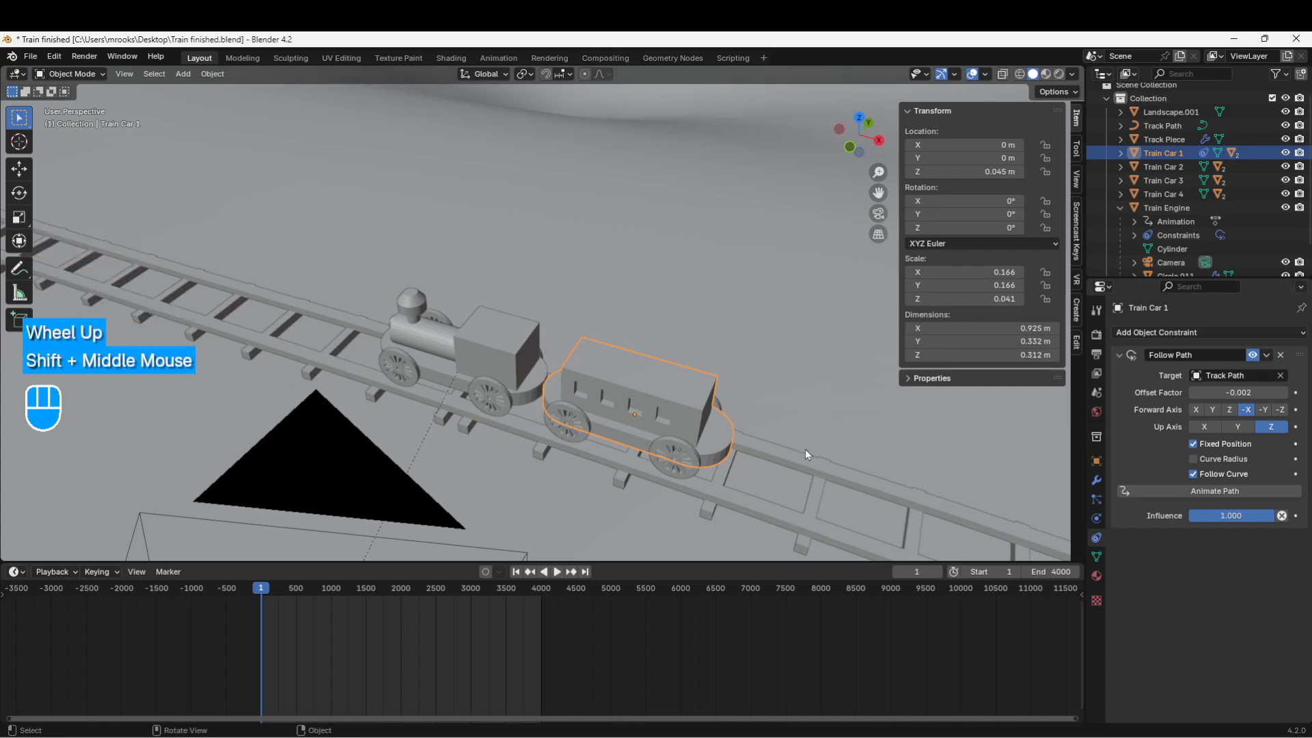
{"action": "left_click", "coordinate": [1216, 394]}
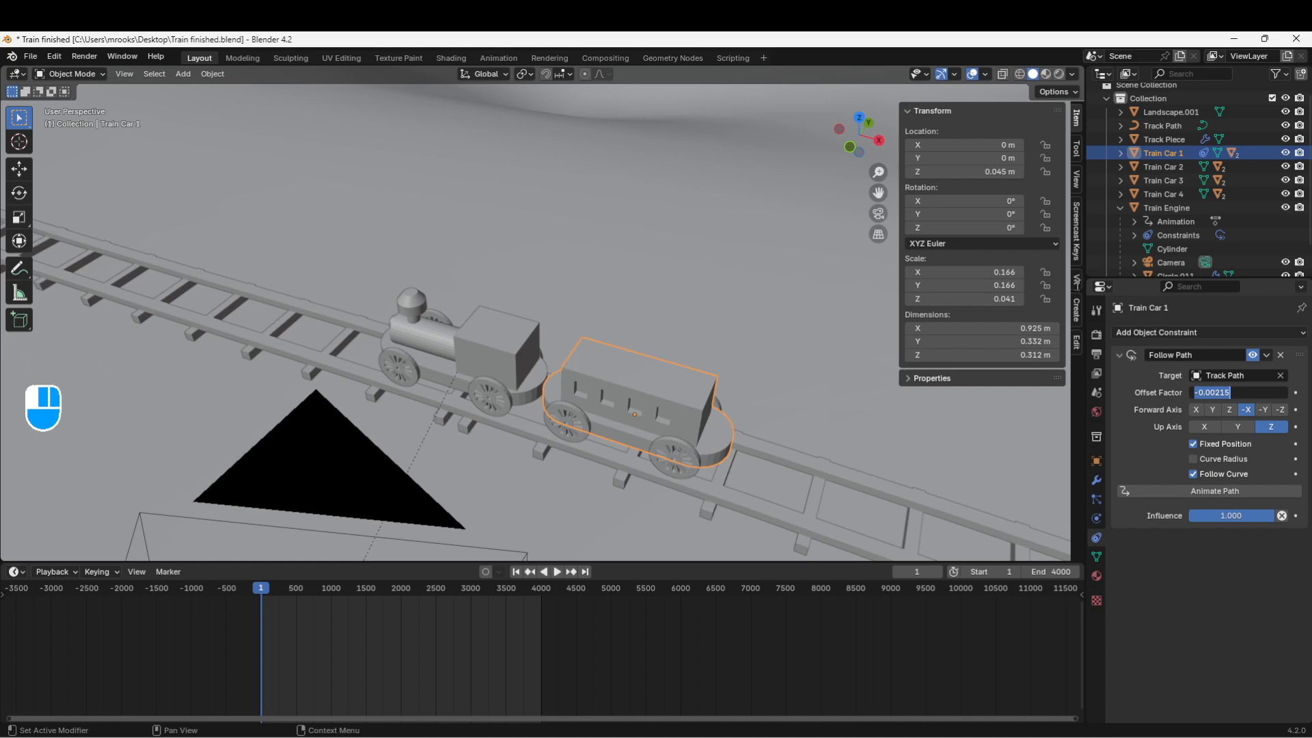
{"action": "key", "text": "Return"}
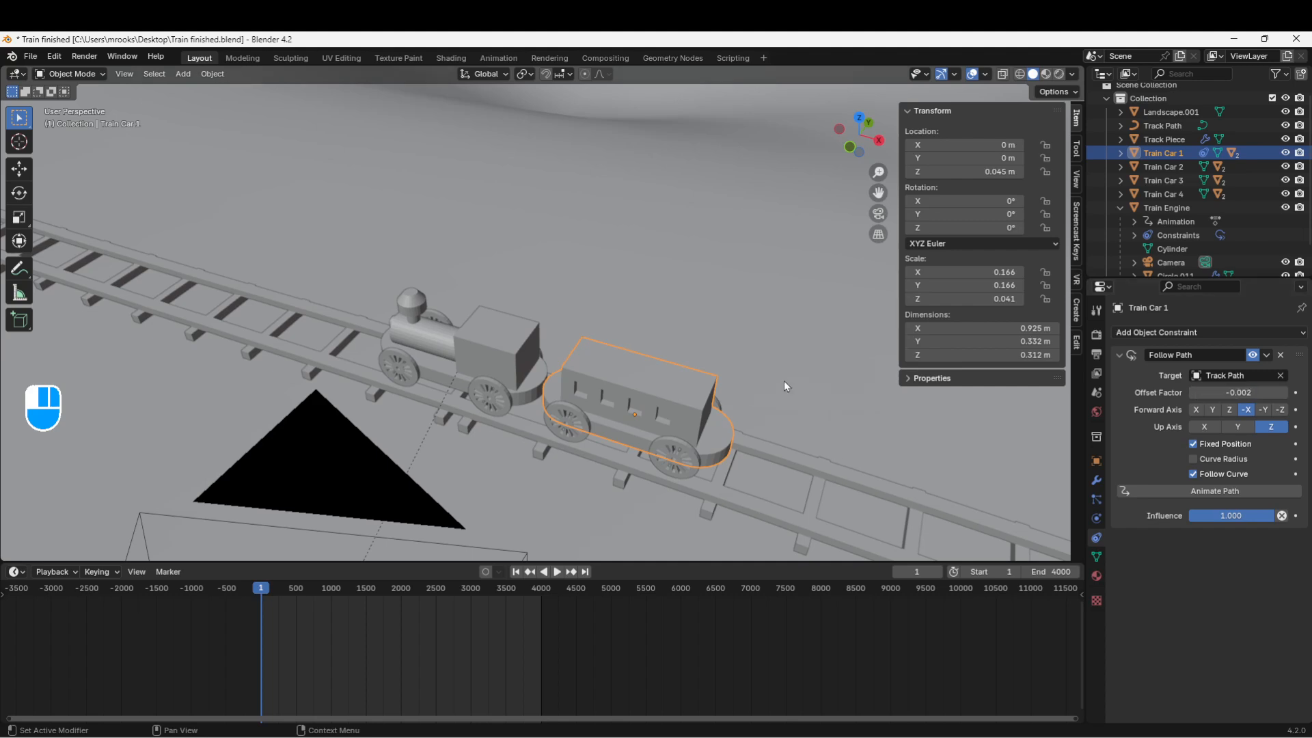
Step: Switch the sidebar from VR back to Item and widen the outliner and properties area
{"action": "left_click", "coordinate": [1078, 277]}
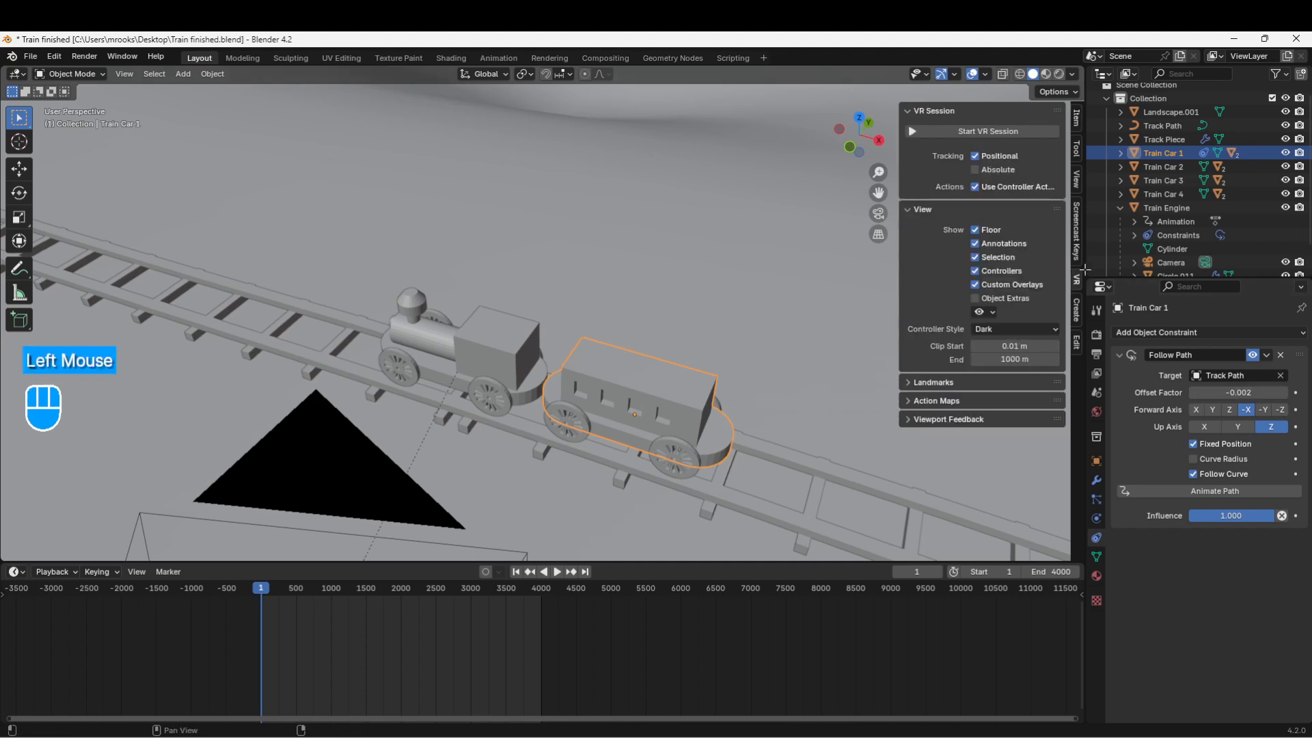
{"action": "left_click", "coordinate": [1078, 118]}
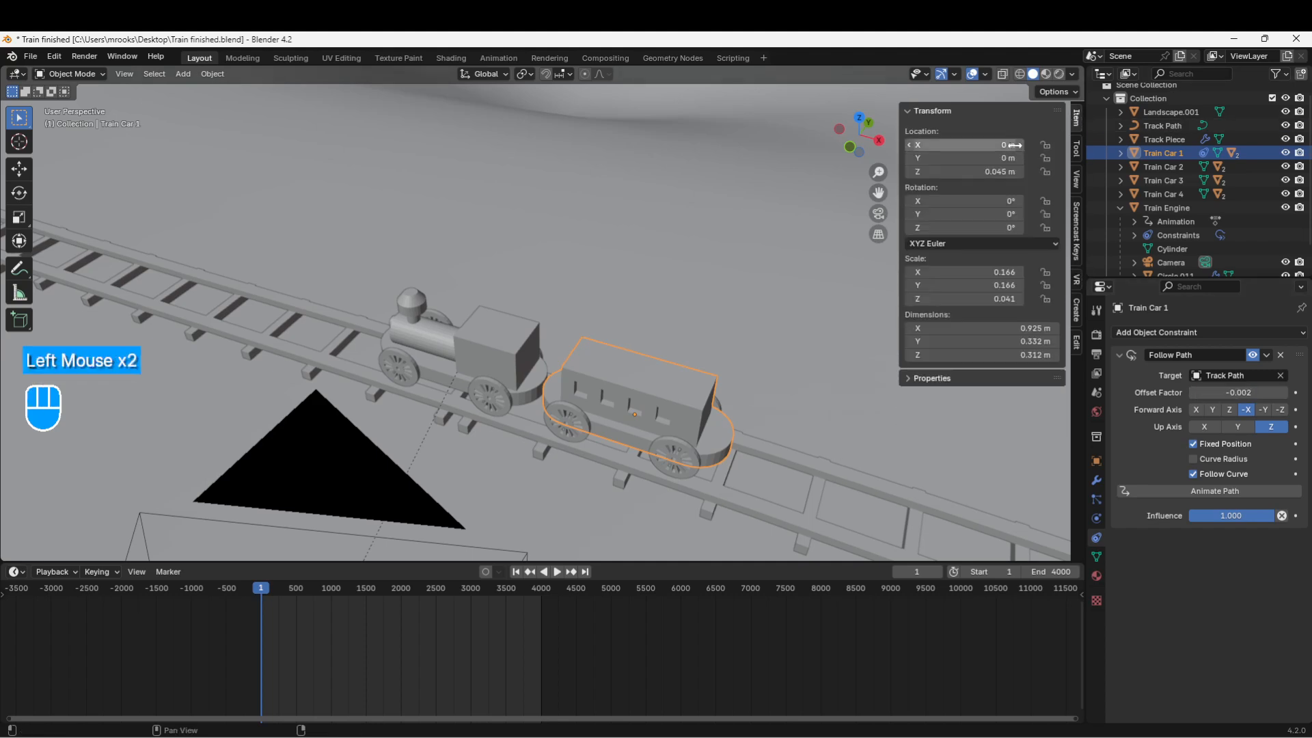
{"action": "left_click_drag", "start_coordinate": [1086, 229], "coordinate": [993, 231]}
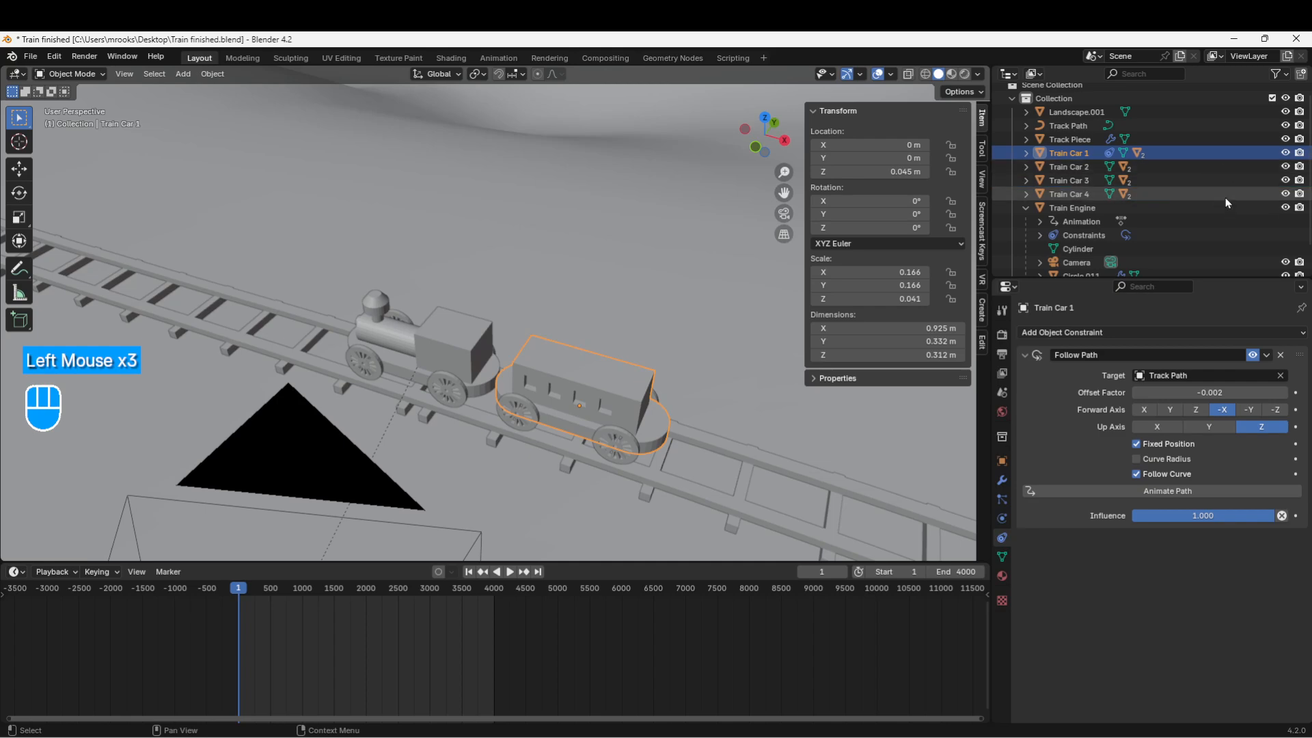
Step: Enlarge the properties editor, split it in two, and make the upper half a Text Editor
{"action": "left_click_drag", "start_coordinate": [1245, 277], "coordinate": [1245, 228]}
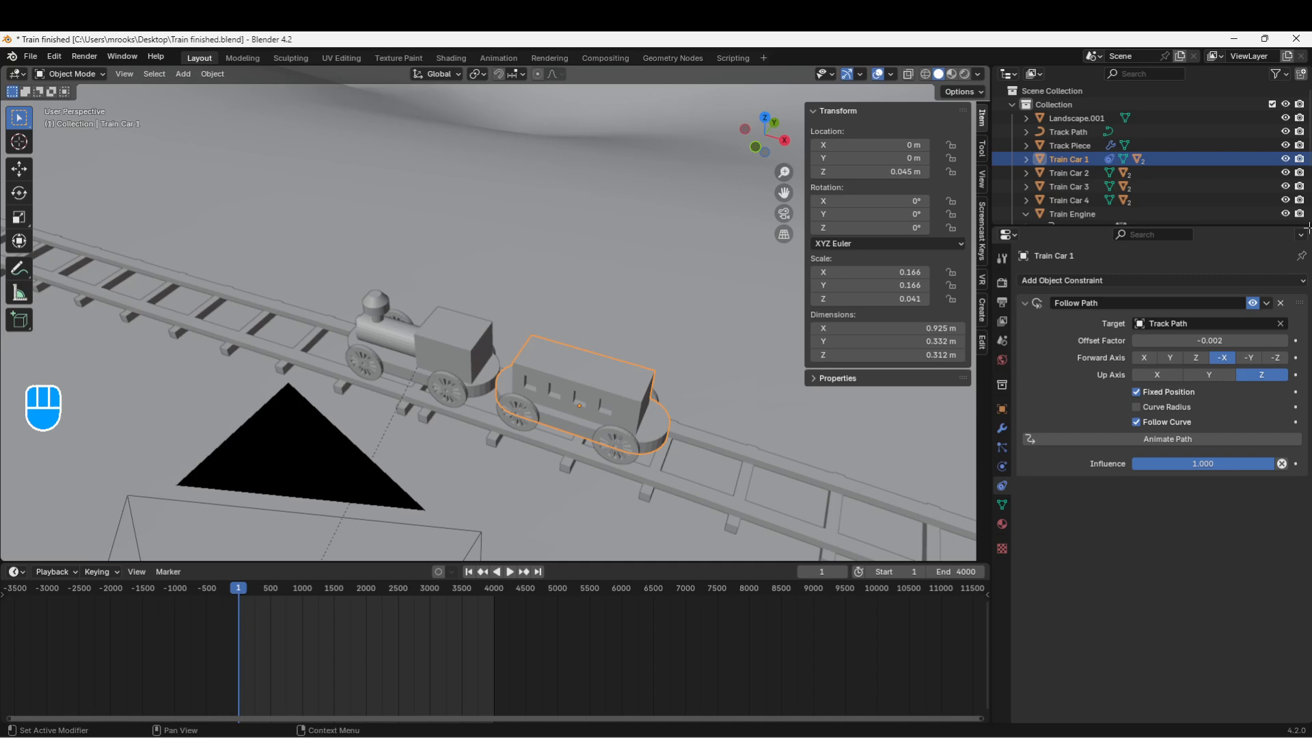
{"action": "left_click_drag", "start_coordinate": [1307, 228], "coordinate": [1307, 375]}
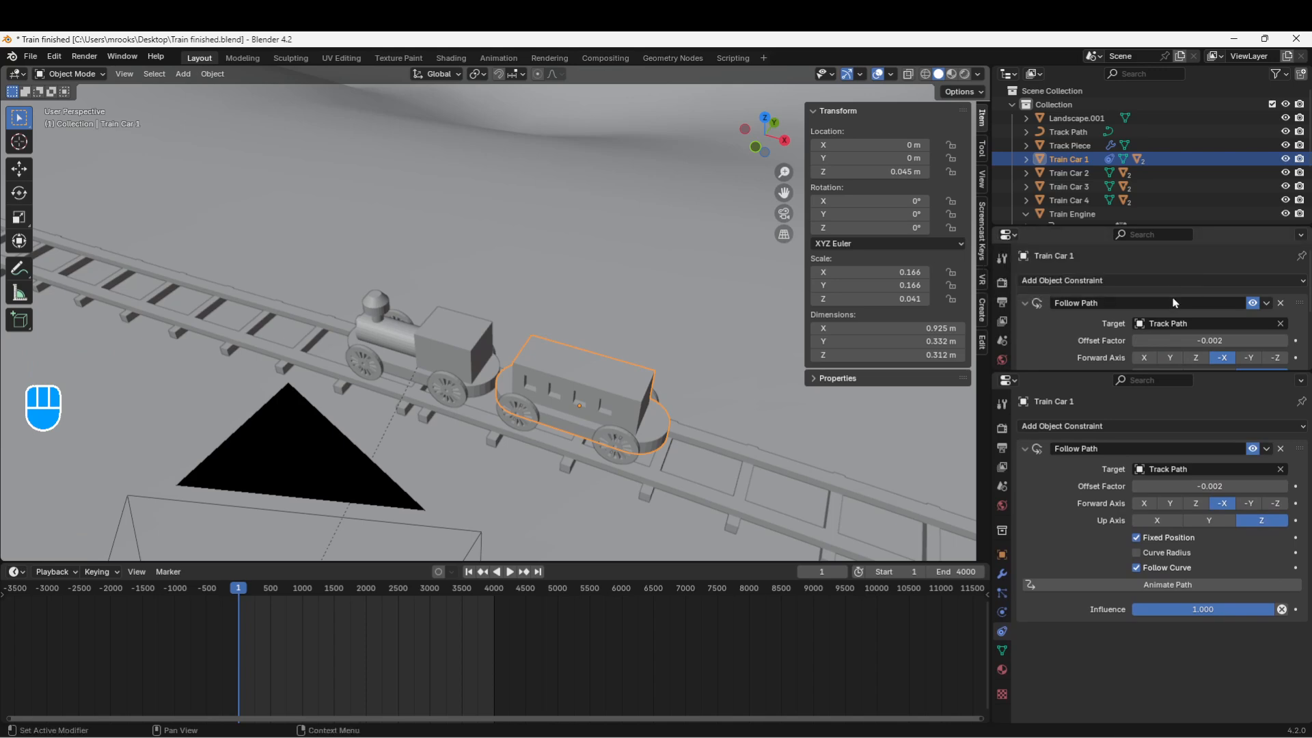
{"action": "left_click", "coordinate": [1008, 236]}
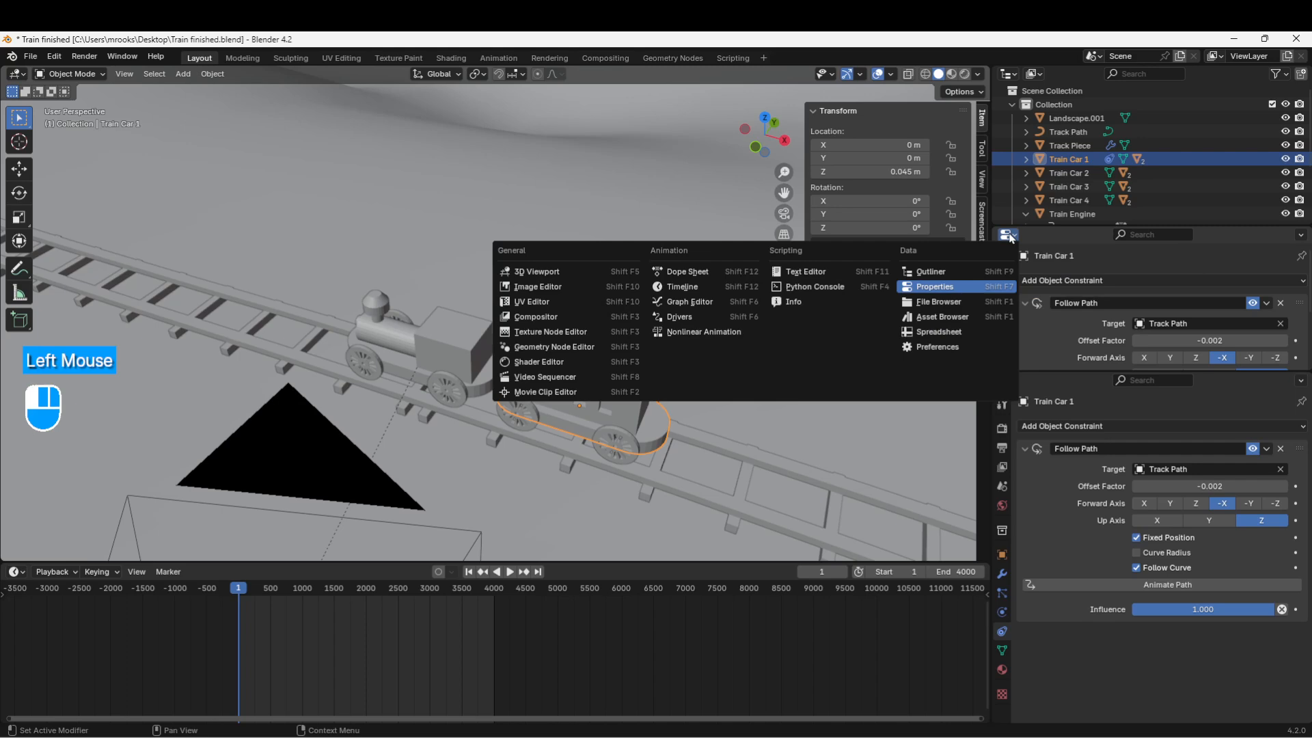
{"action": "left_click", "coordinate": [803, 272]}
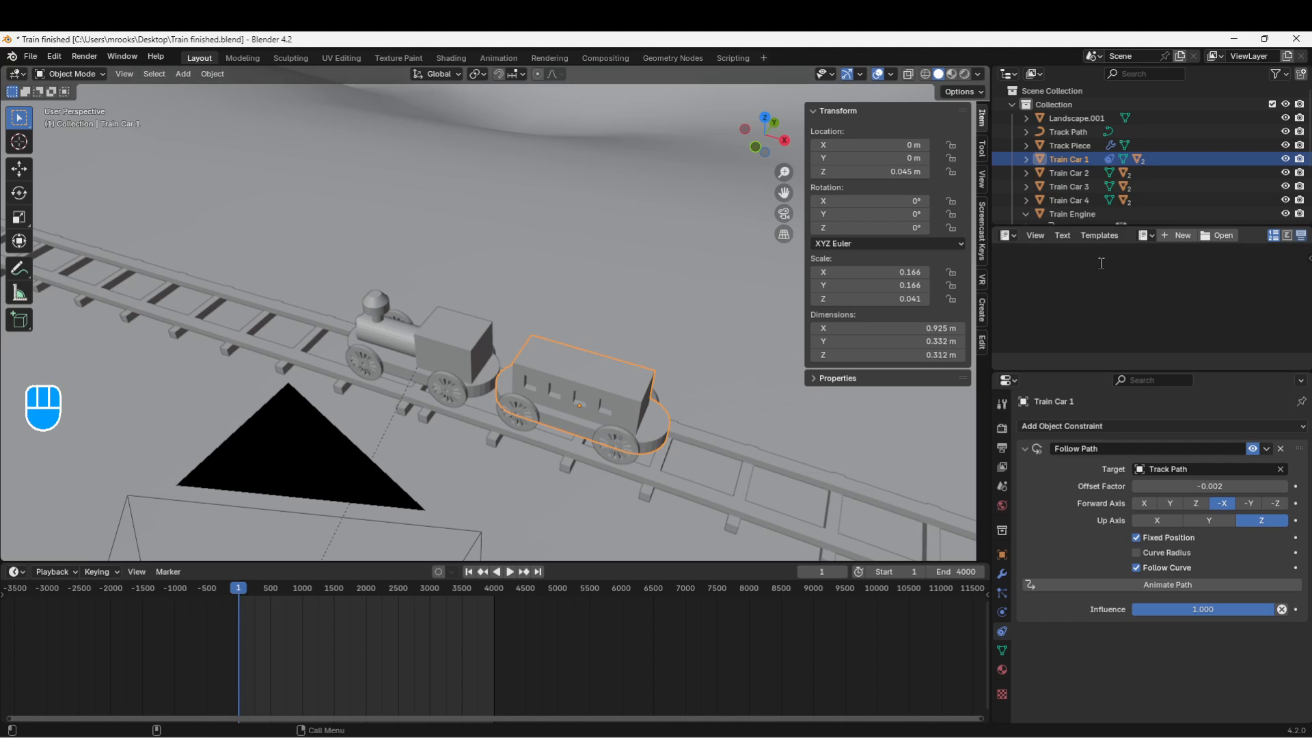
Step: Note -0.00215 in a new text block and keyframe the Offset Factor at frame 1
{"action": "left_click", "coordinate": [1179, 240]}
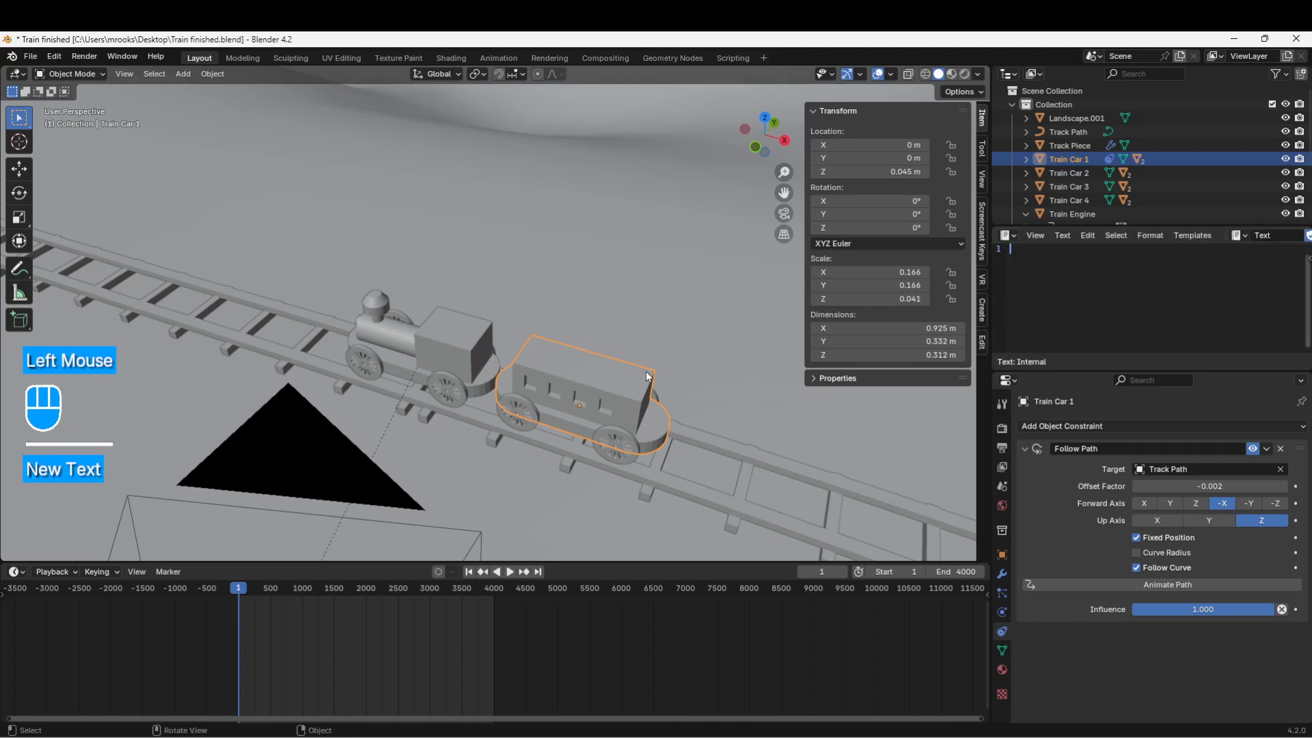
{"action": "double_click", "coordinate": [1162, 486]}
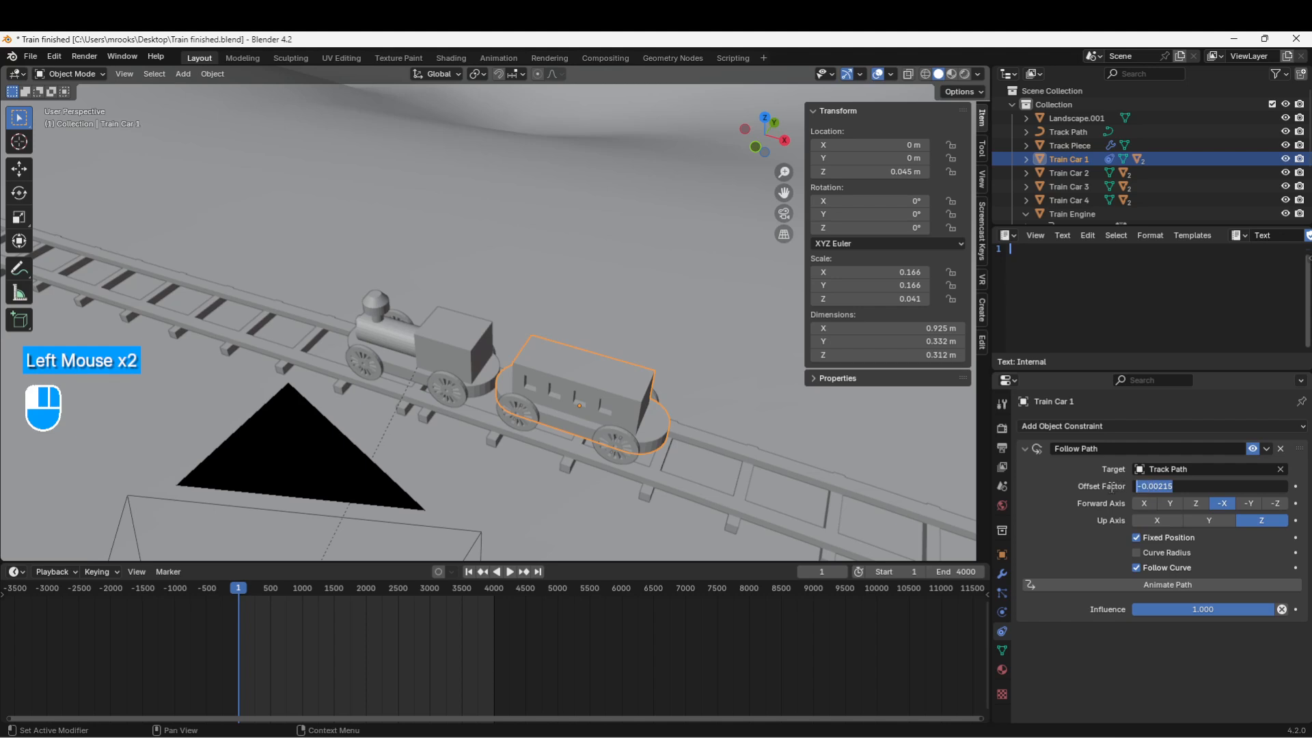
{"action": "key", "text": "ctrl"}
{"action": "key", "text": "ctrl+c"}
{"action": "left_click", "coordinate": [1063, 264]}
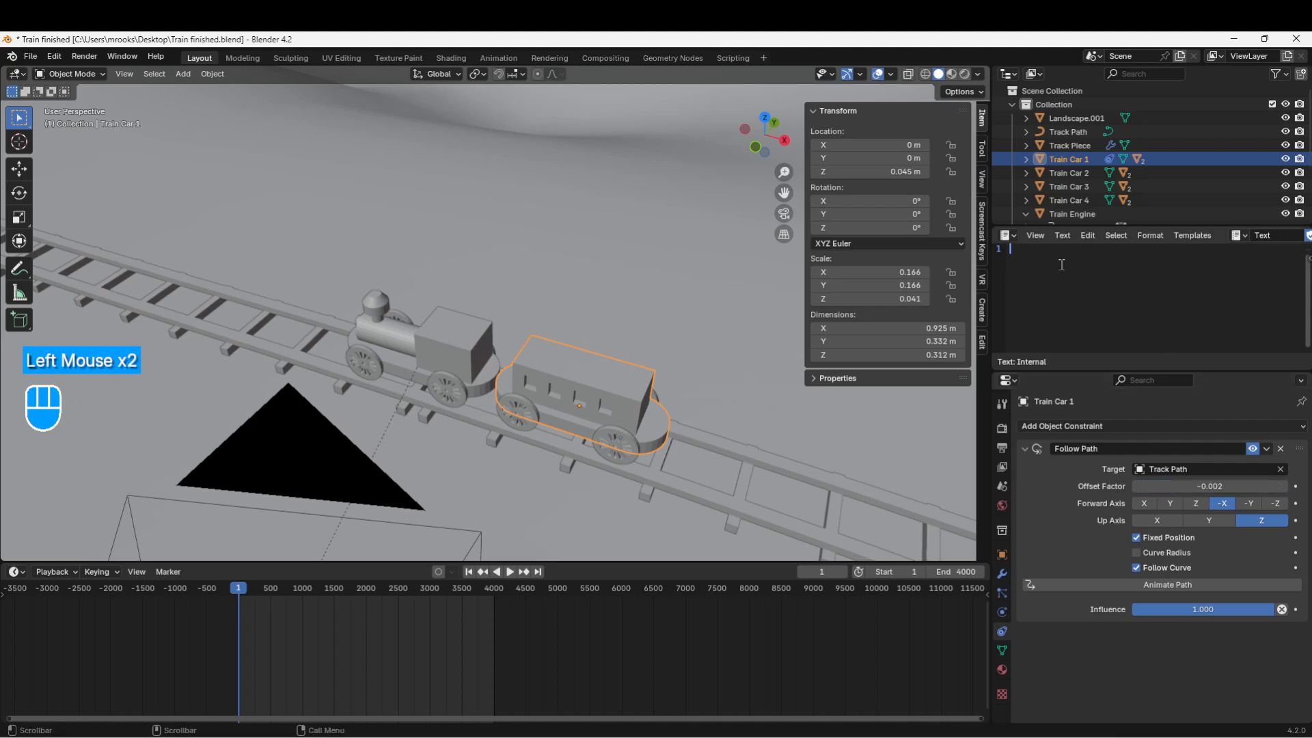
{"action": "key", "text": "ctrl+v"}
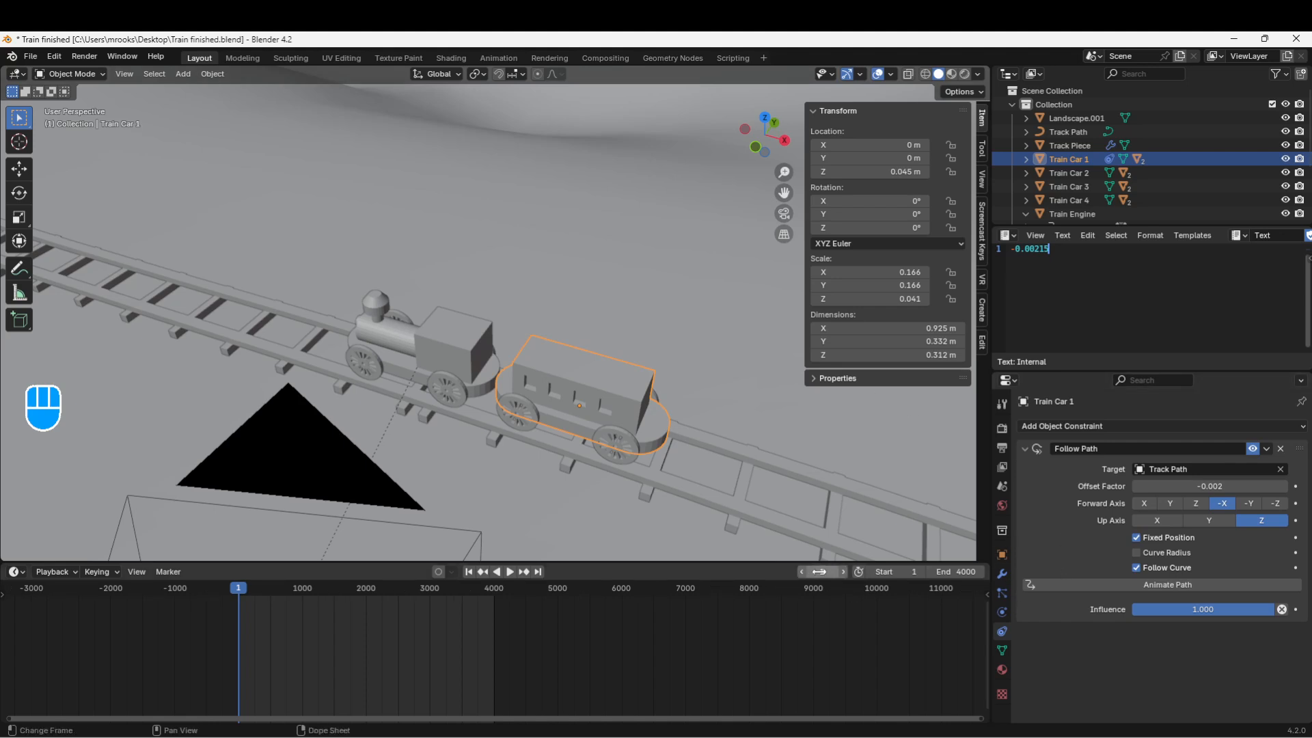
{"action": "left_click", "coordinate": [820, 571]}
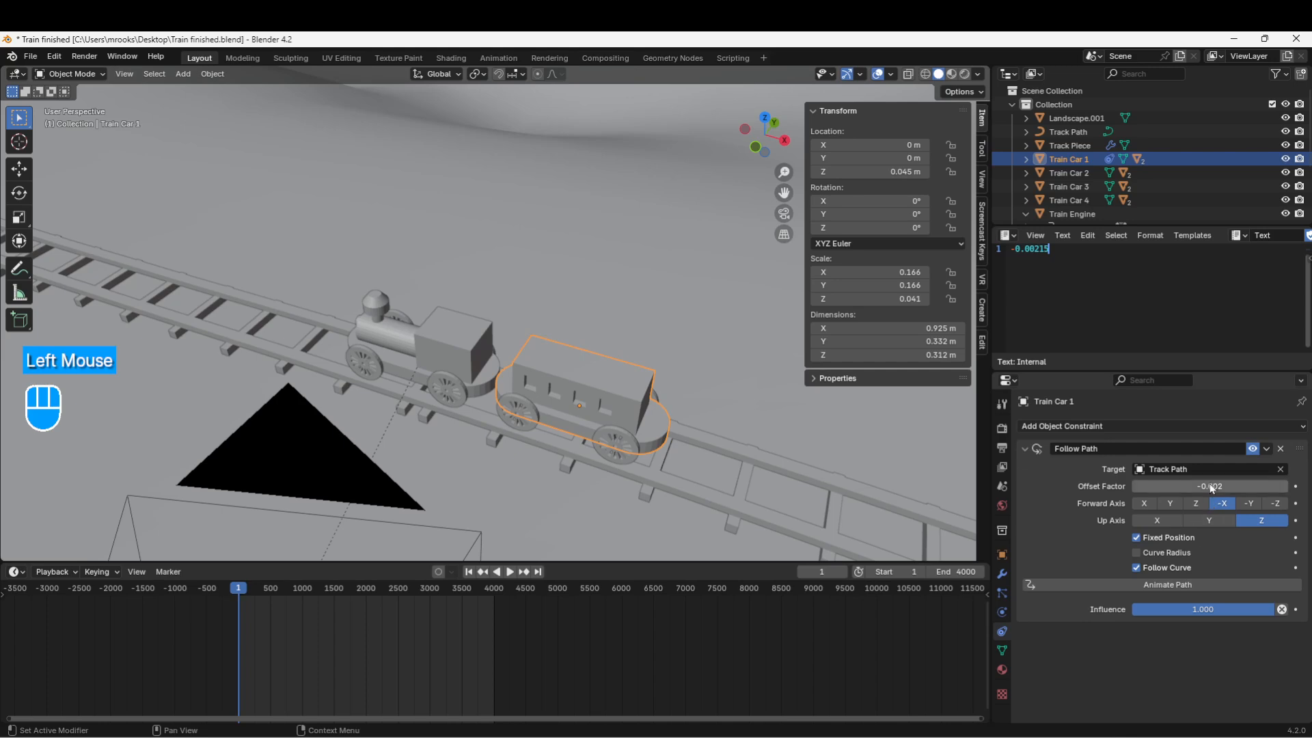
{"action": "key", "text": "i"}
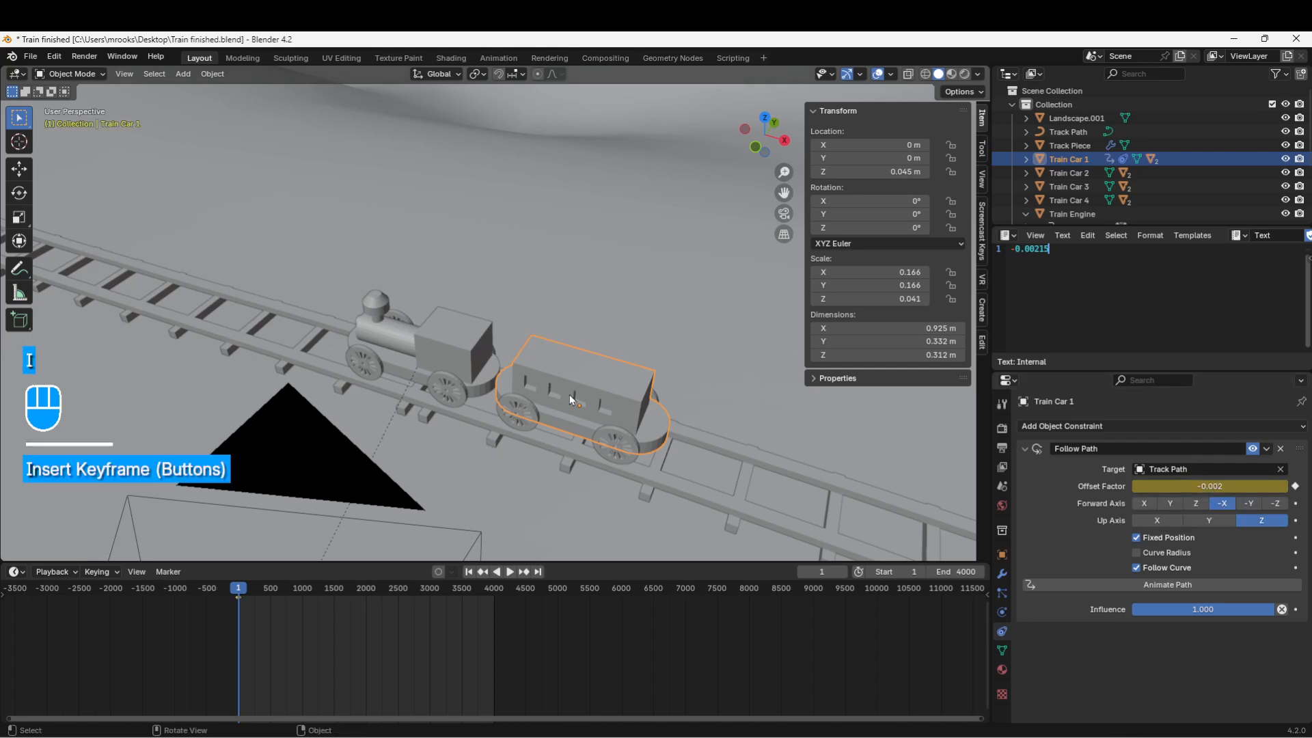